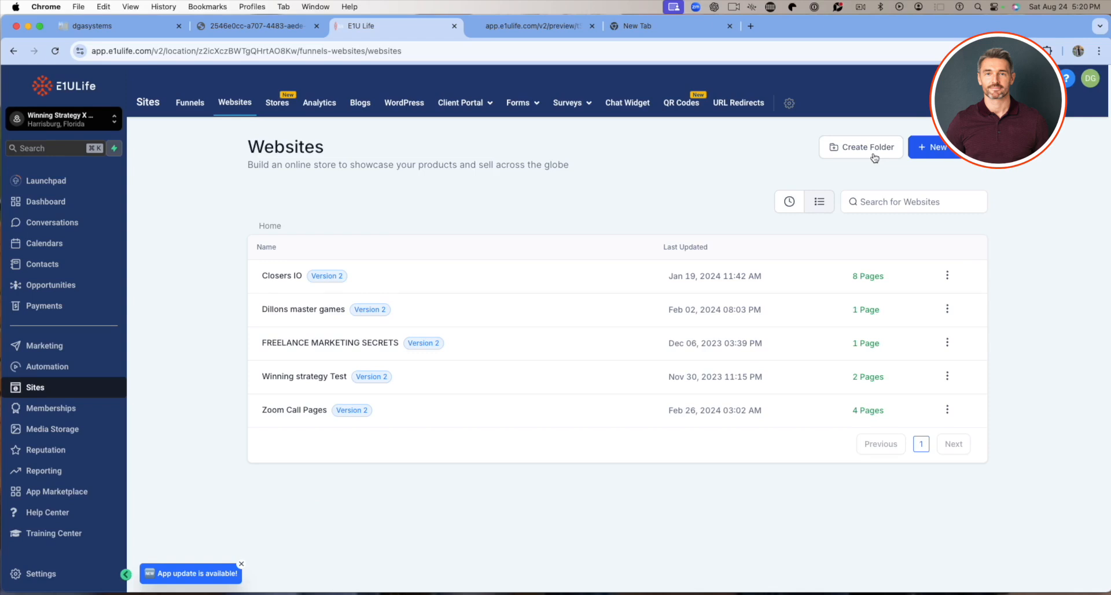
Start a new website from templates and open the template library
left_click(949, 151)
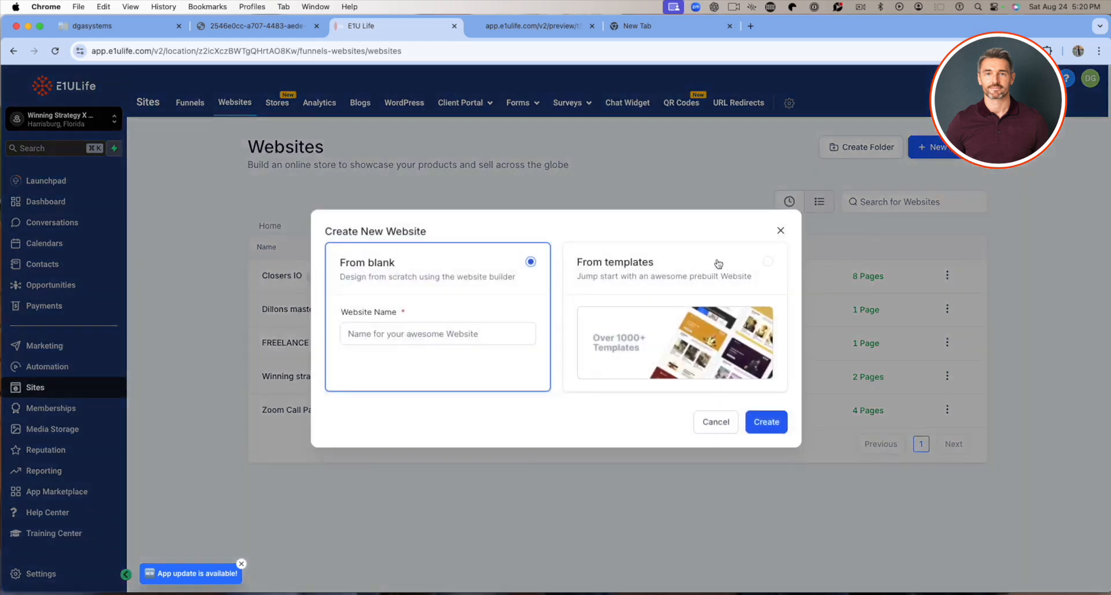
left_click(767, 262)
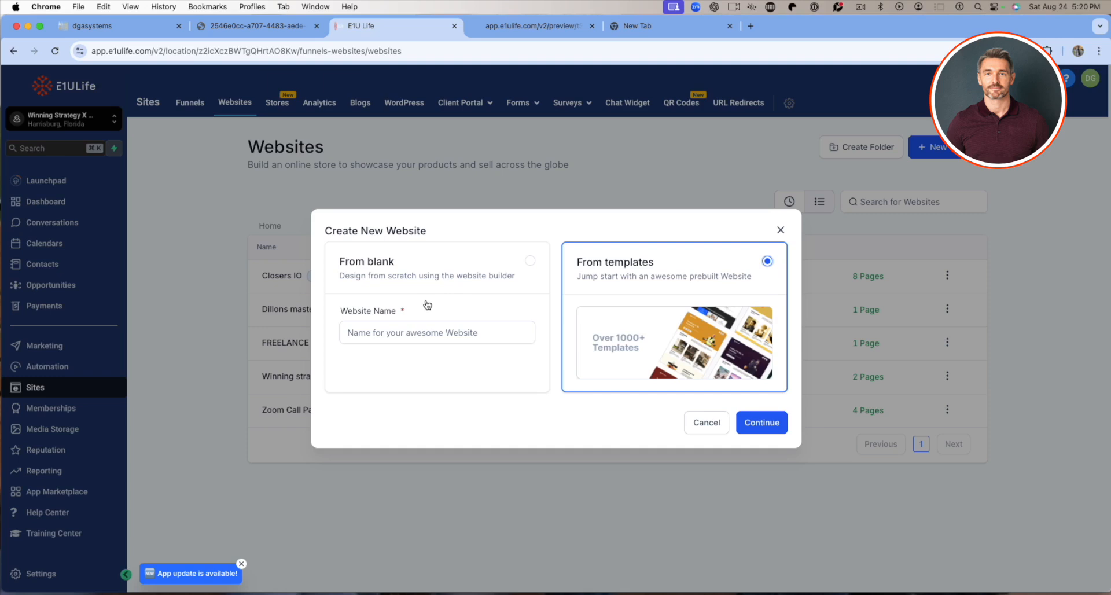
left_click(762, 423)
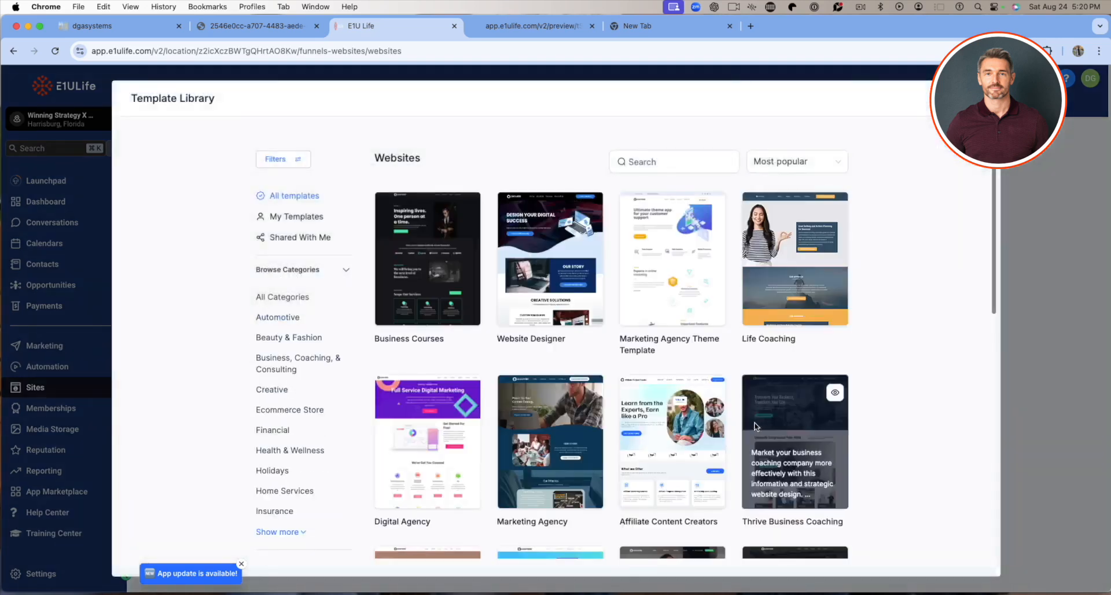
Browse the website templates in the Financial, Health & Wellness, Holidays, Home Services and Insurance categories
scroll(571, 350, "down", 3)
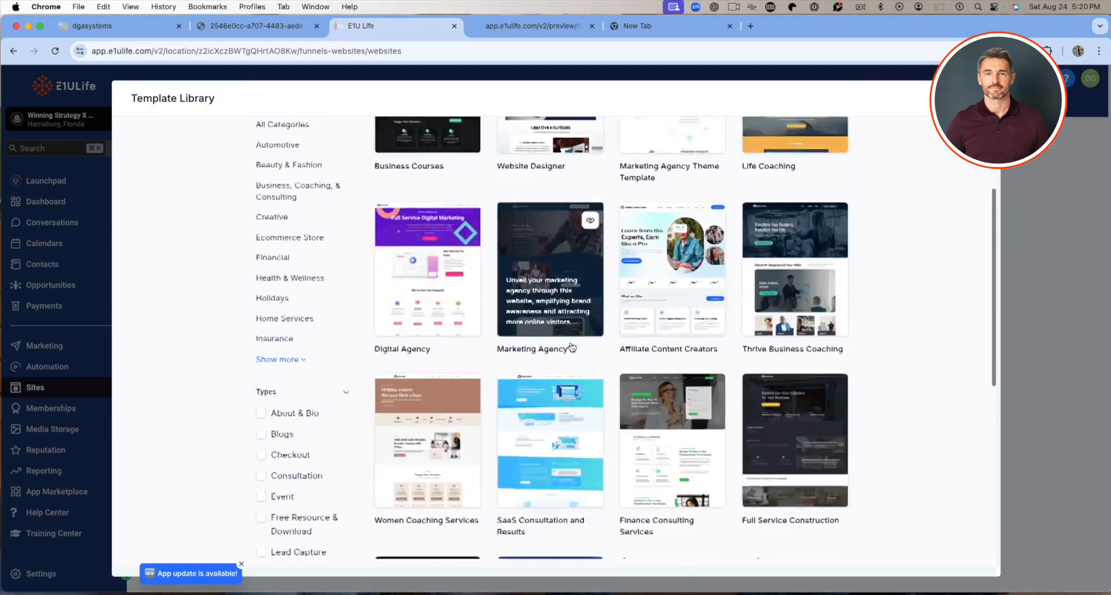
scroll(571, 348, "down", 1)
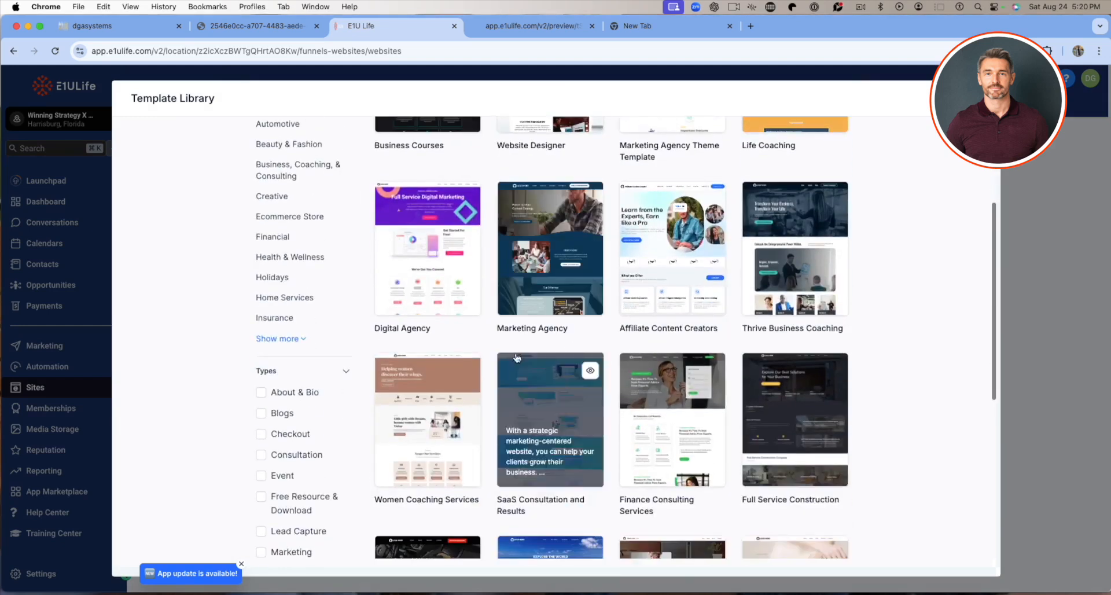
left_click(282, 243)
left_click(283, 263)
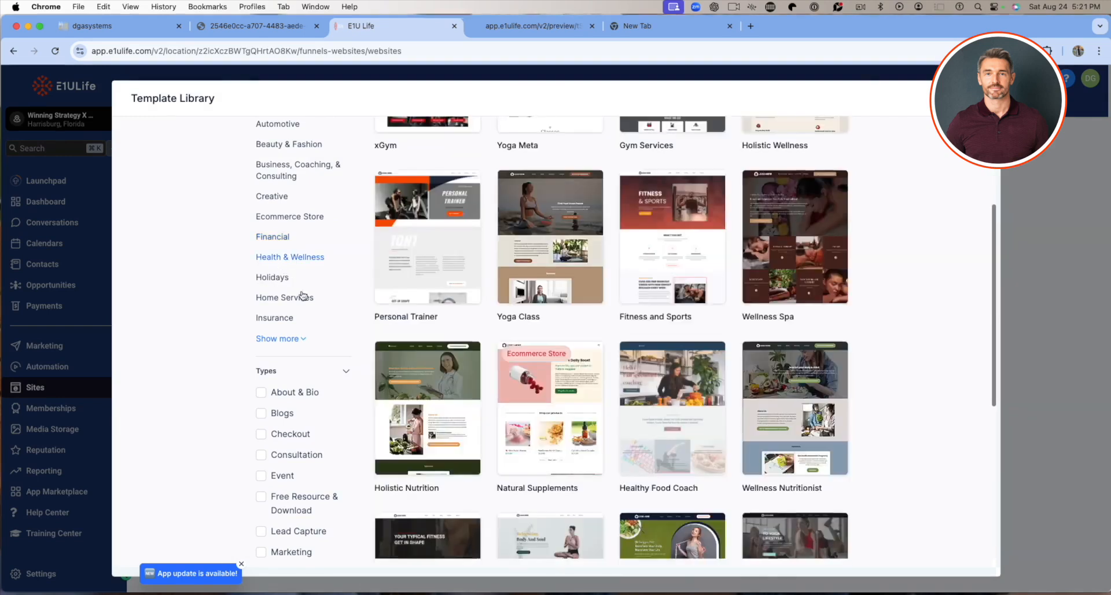
left_click(285, 280)
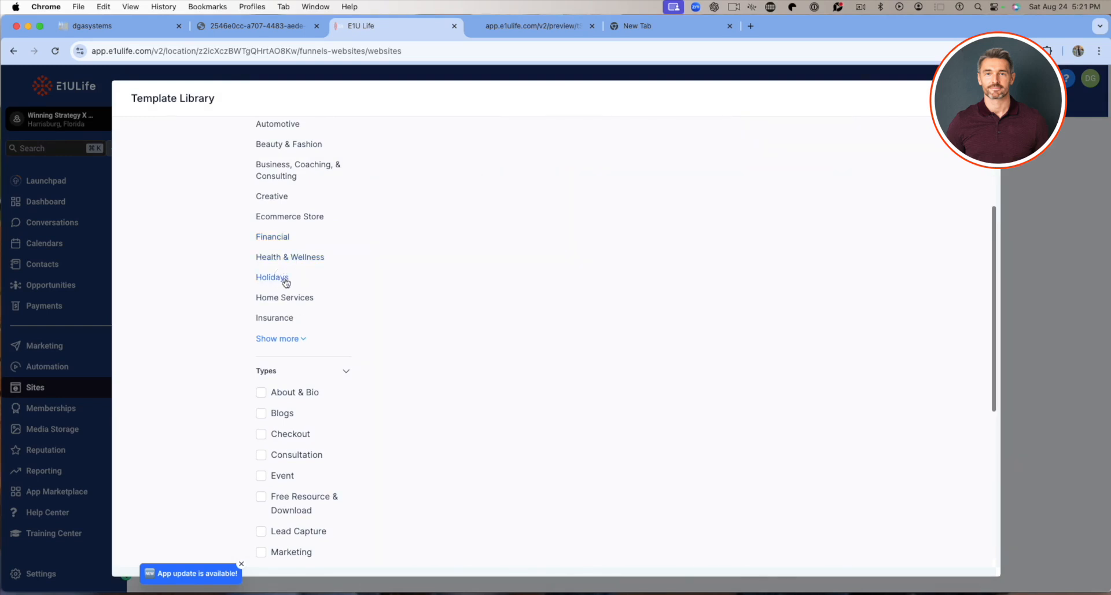
left_click(285, 297)
left_click(279, 321)
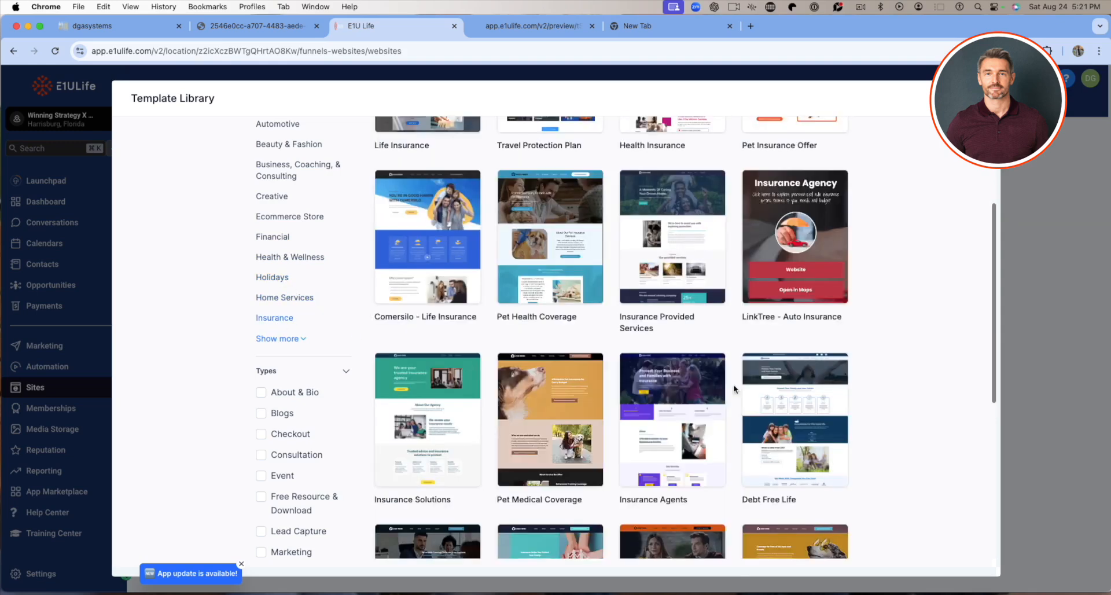
Look through the Insurance templates, loading more of them
scroll(738, 385, "down", 5)
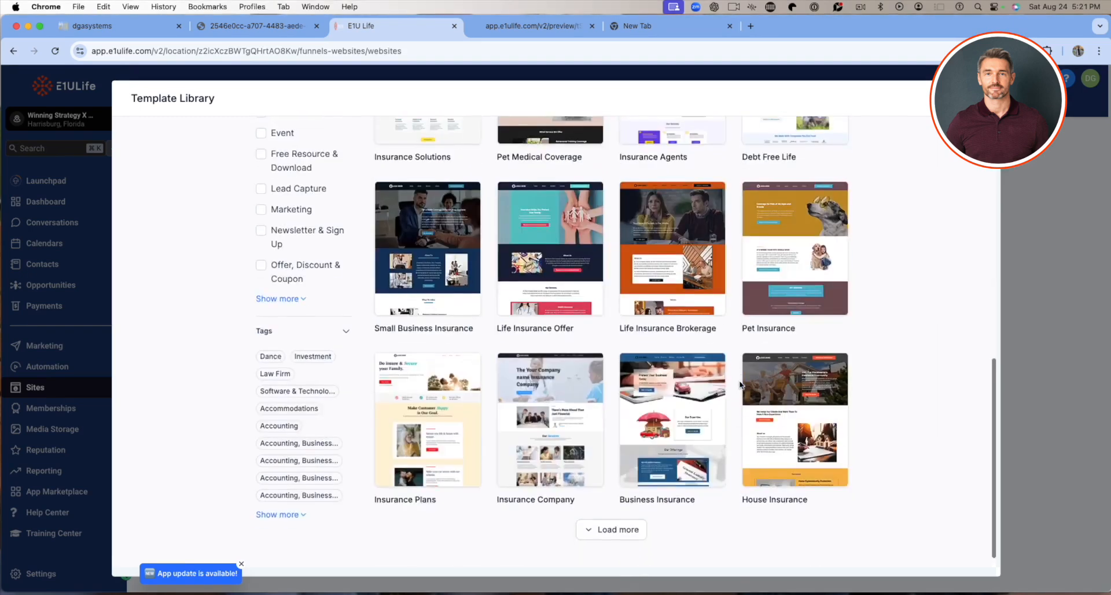
left_click(602, 530)
scroll(624, 463, "down", 10)
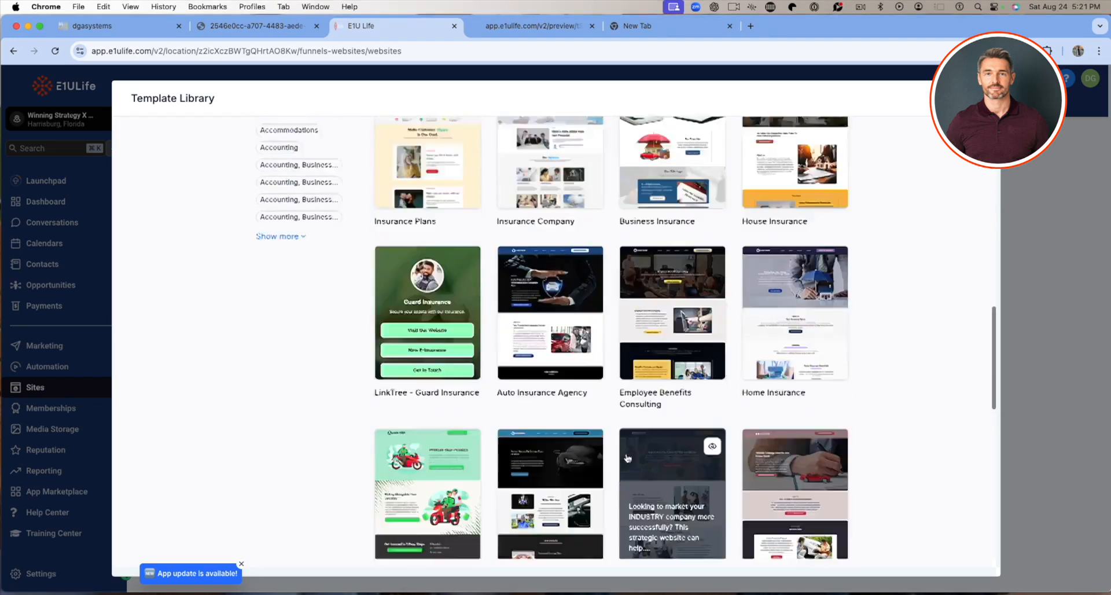
scroll(666, 357, "down", 3)
scroll(666, 357, "down", 3)
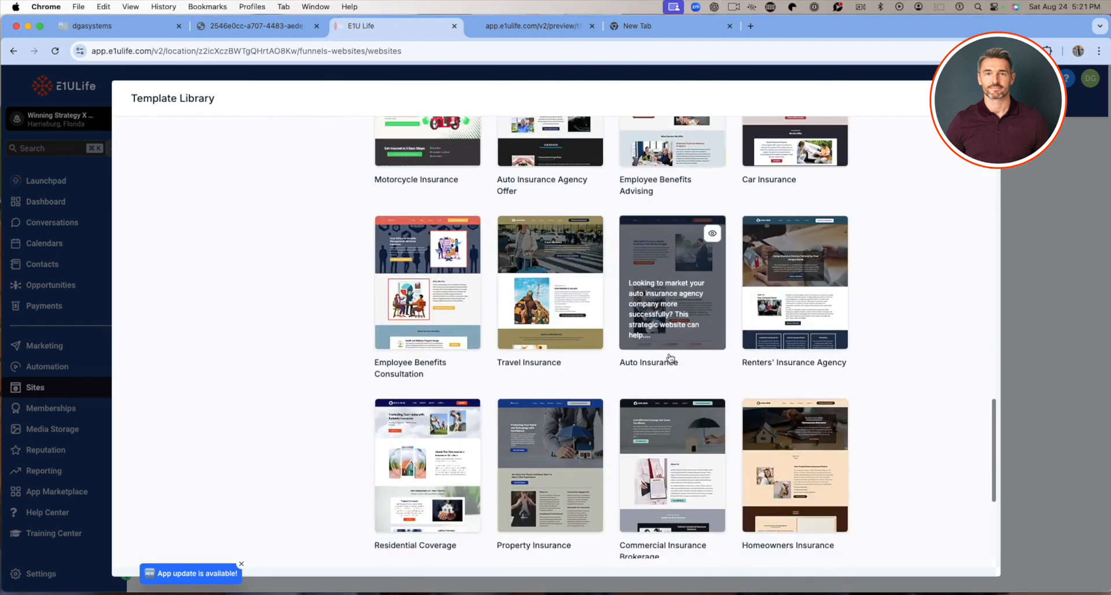
scroll(741, 357, "down", 3)
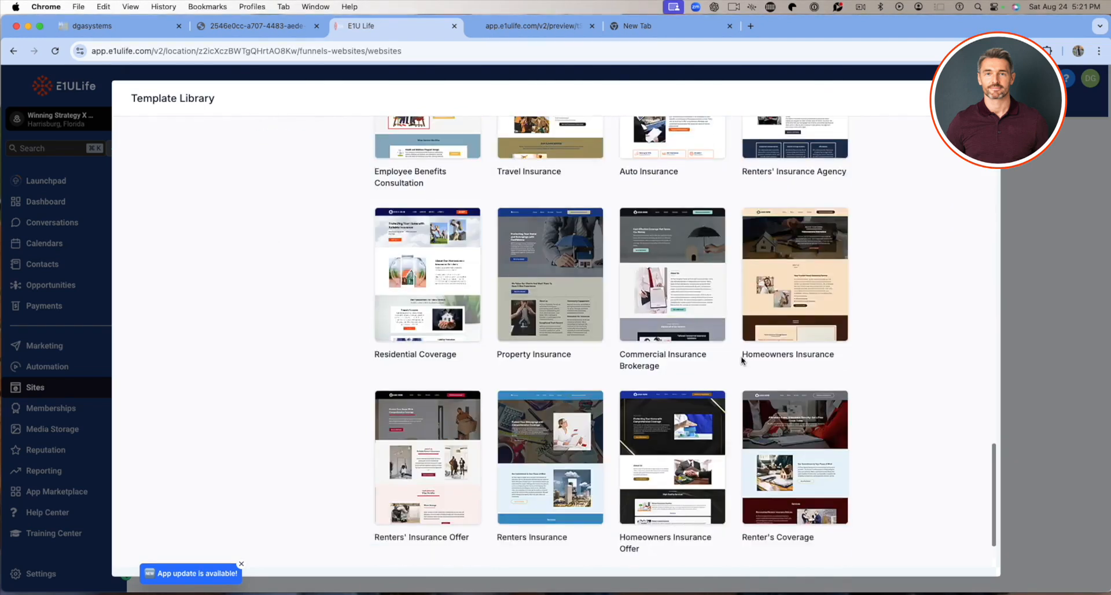
scroll(642, 335, "up", 20)
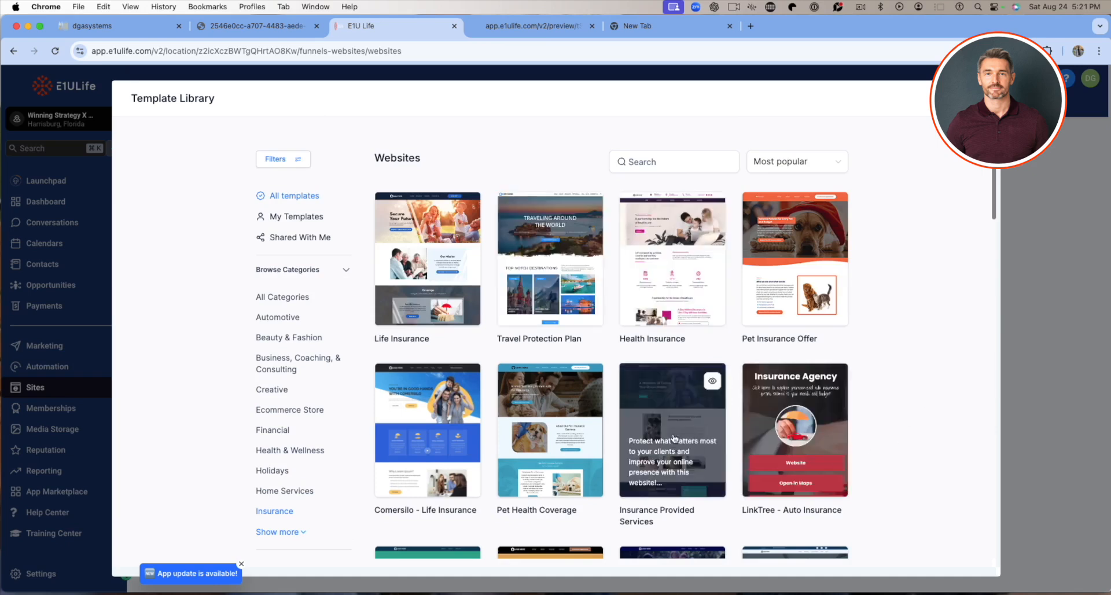
scroll(699, 408, "down", 1)
scroll(300, 324, "up", 1)
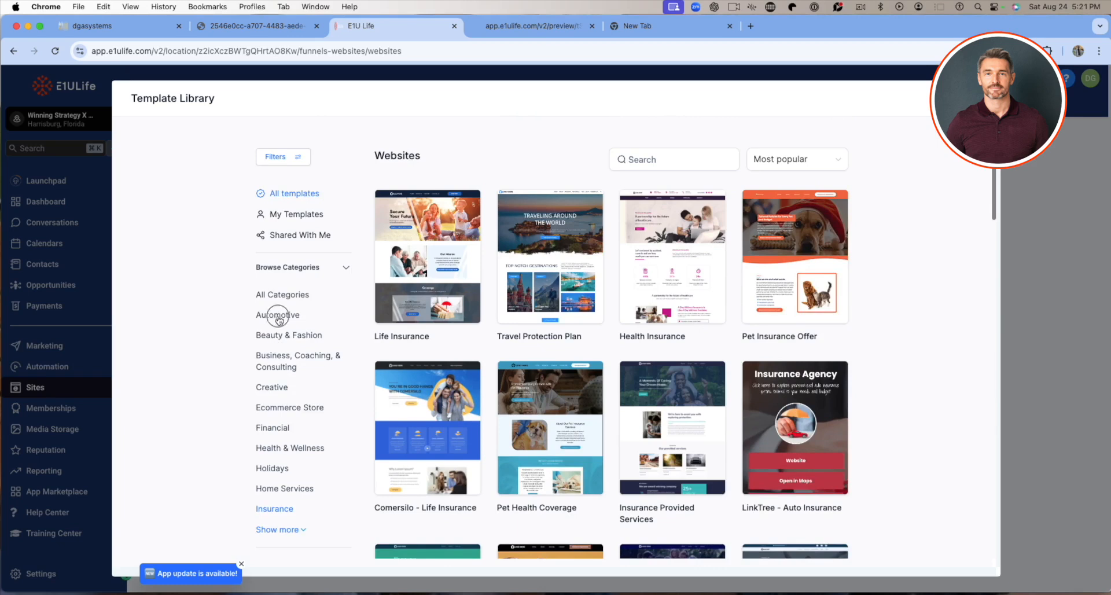
Preview the Auto Dealership template from the Automotive category and continue with it for the new website
left_click(279, 319)
scroll(671, 376, "down", 3)
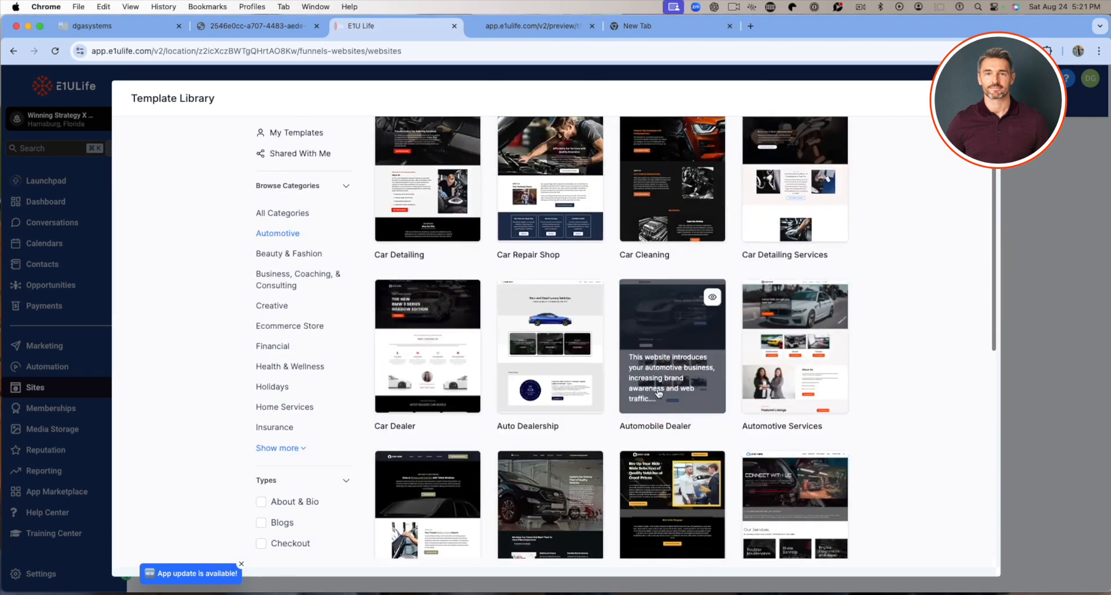
left_click(589, 297)
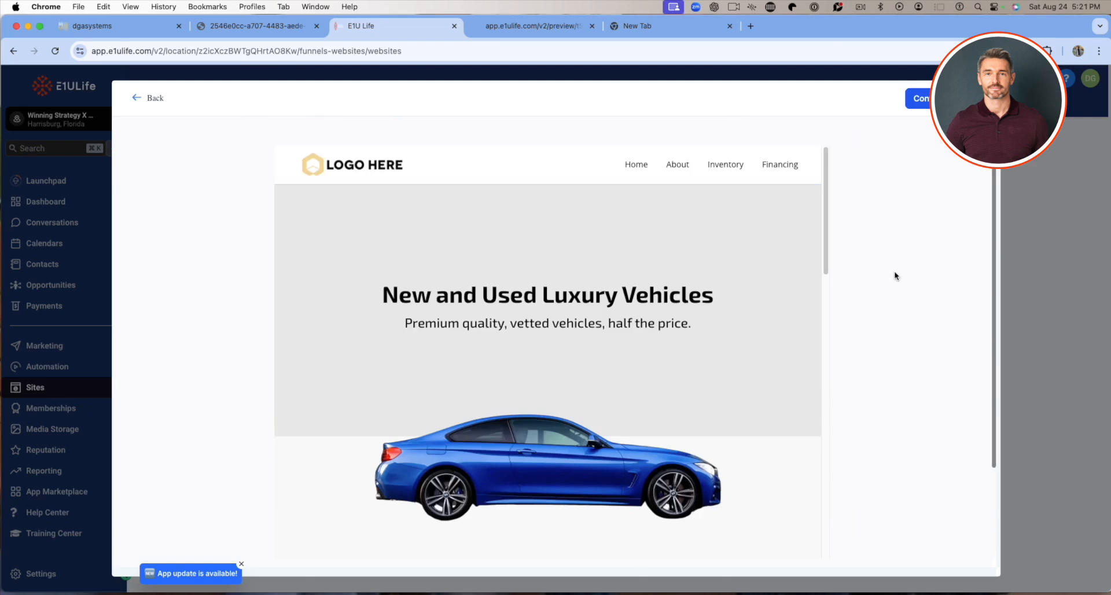
scroll(894, 271, "down", 3)
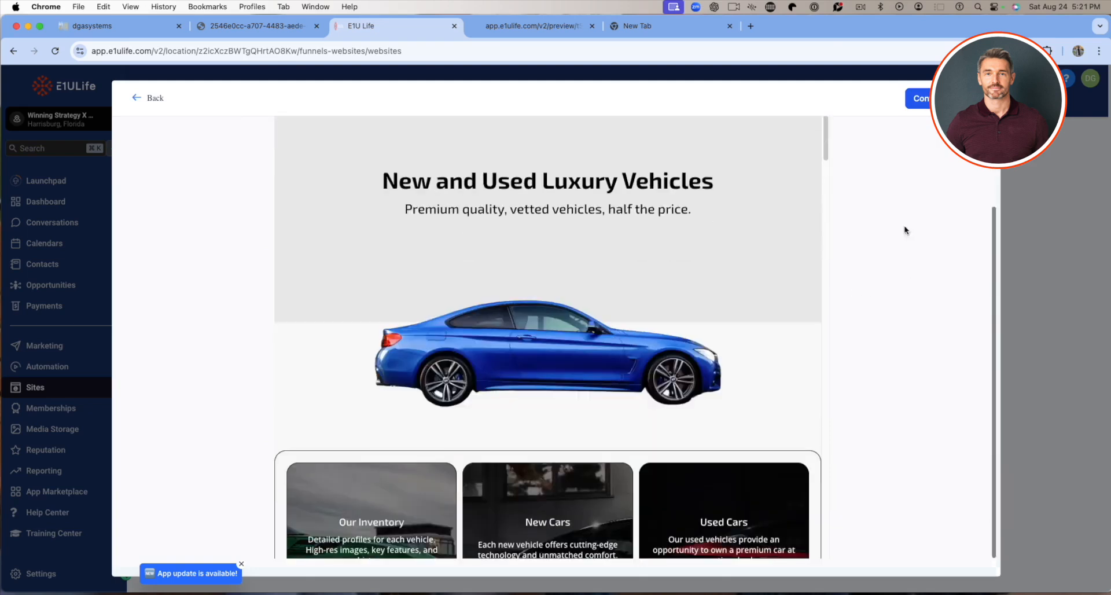
scroll(915, 191, "up", 3)
left_click(920, 99)
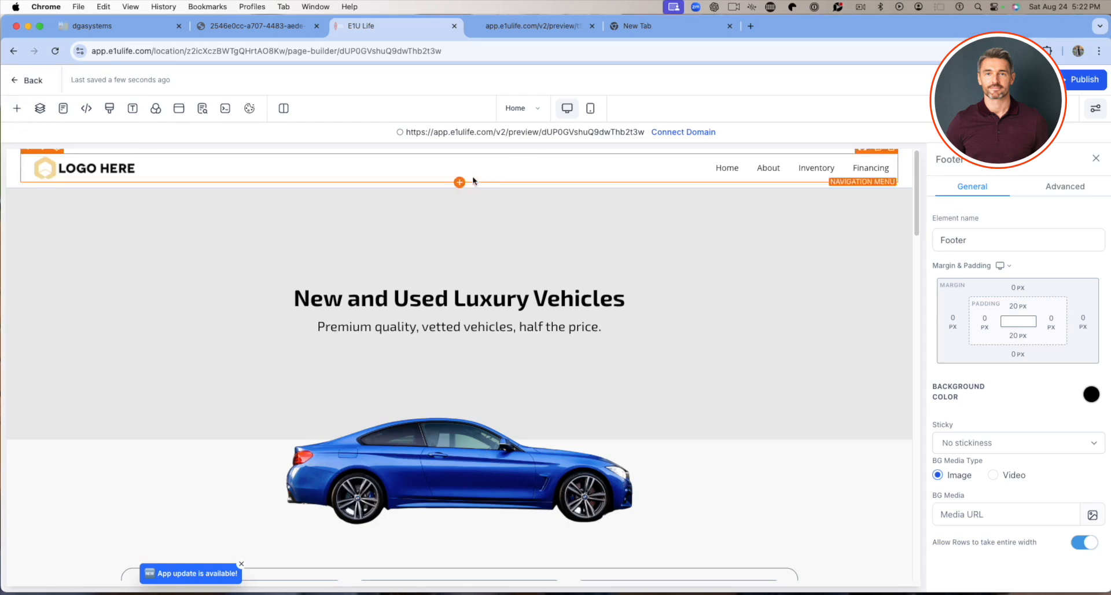
Review the home page in desktop and mobile views, ending in desktop view
scroll(400, 339, "down", 6)
scroll(385, 299, "up", 5)
scroll(384, 299, "up", 2)
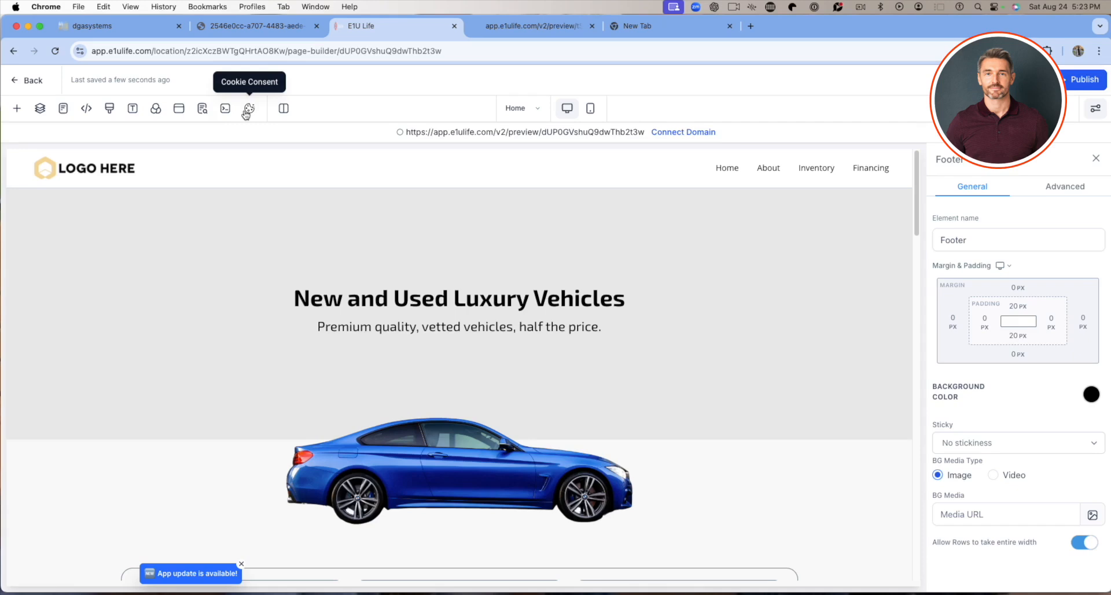
left_click(590, 108)
scroll(544, 289, "down", 7)
scroll(536, 310, "up", 7)
left_click(567, 113)
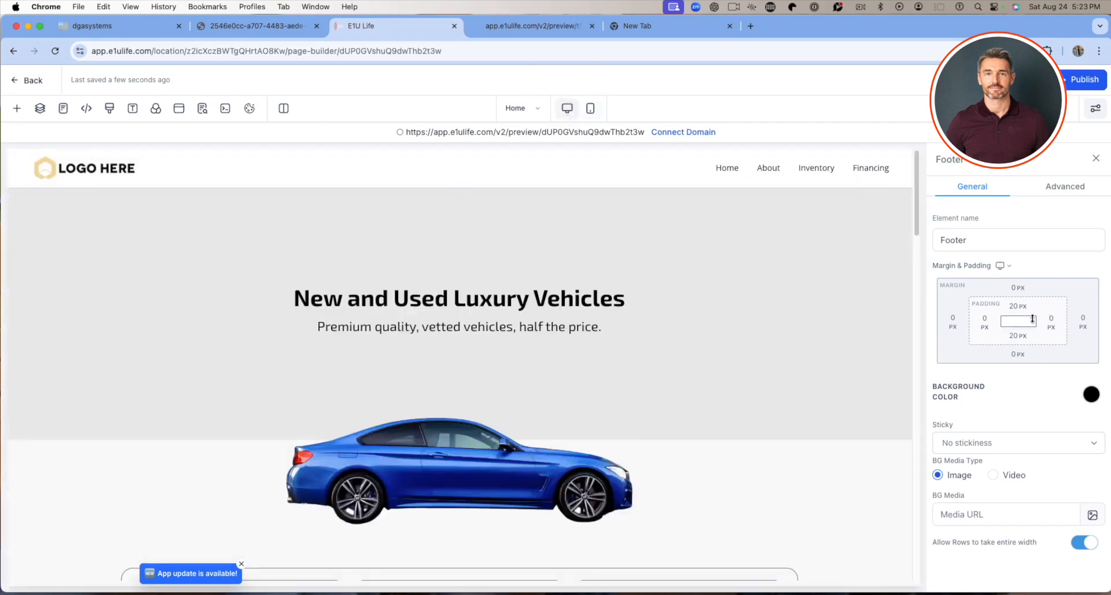
Hide and reshow the element settings, and inspect the General and Advanced settings of the section containing the main headline
left_click(1091, 113)
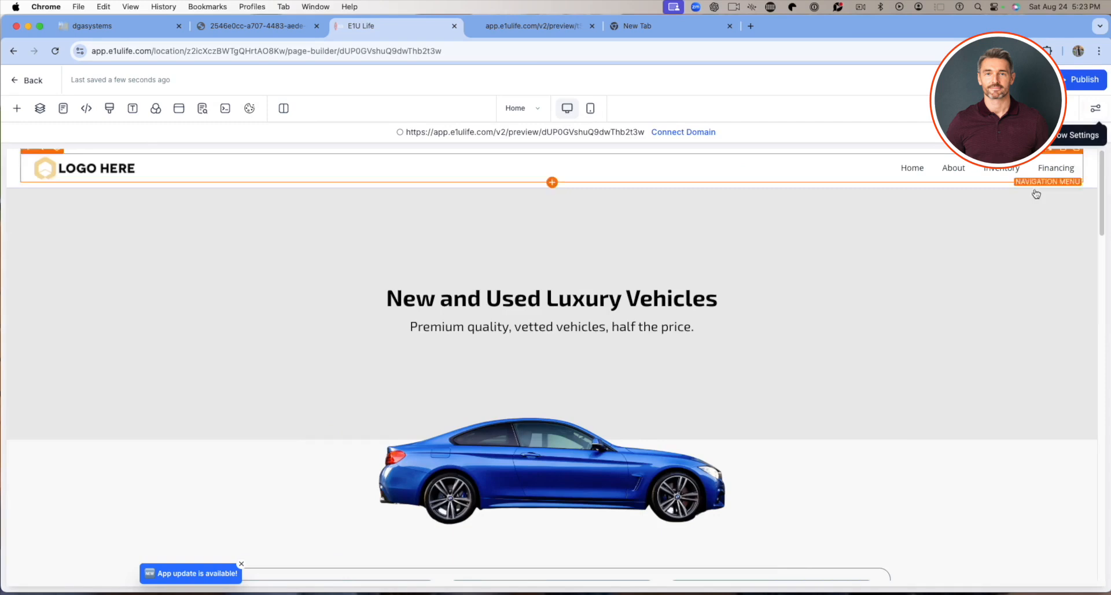
left_click(1091, 116)
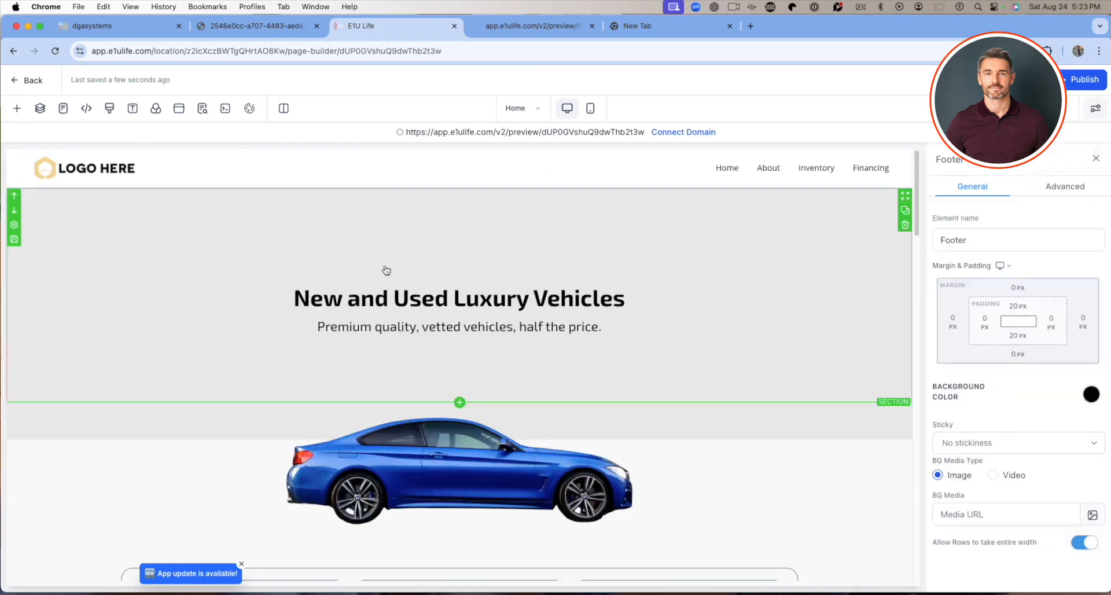
left_click(282, 200)
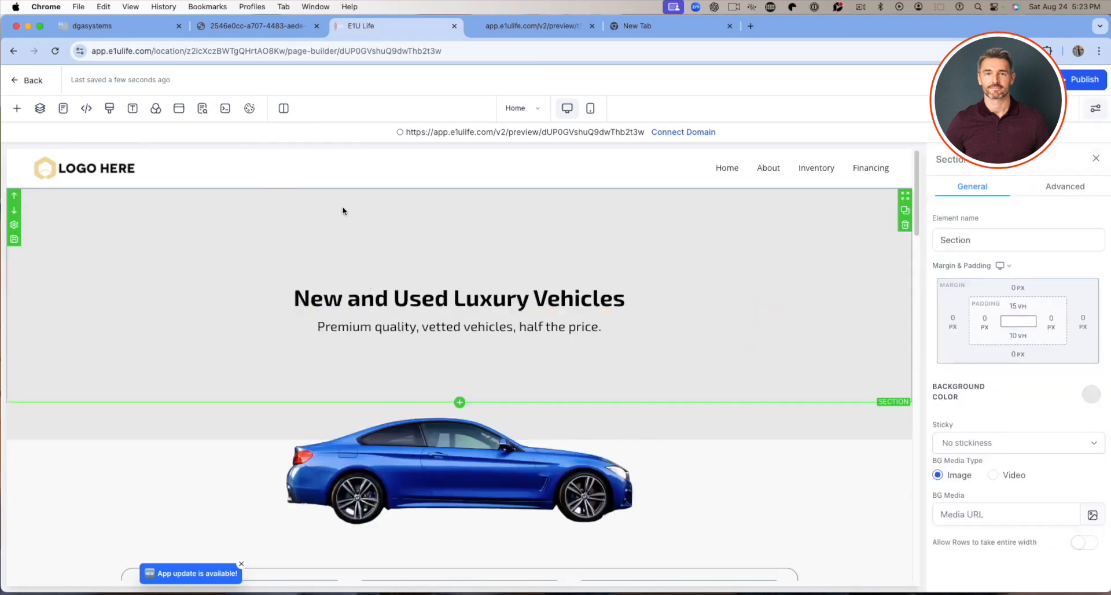
left_click(1077, 191)
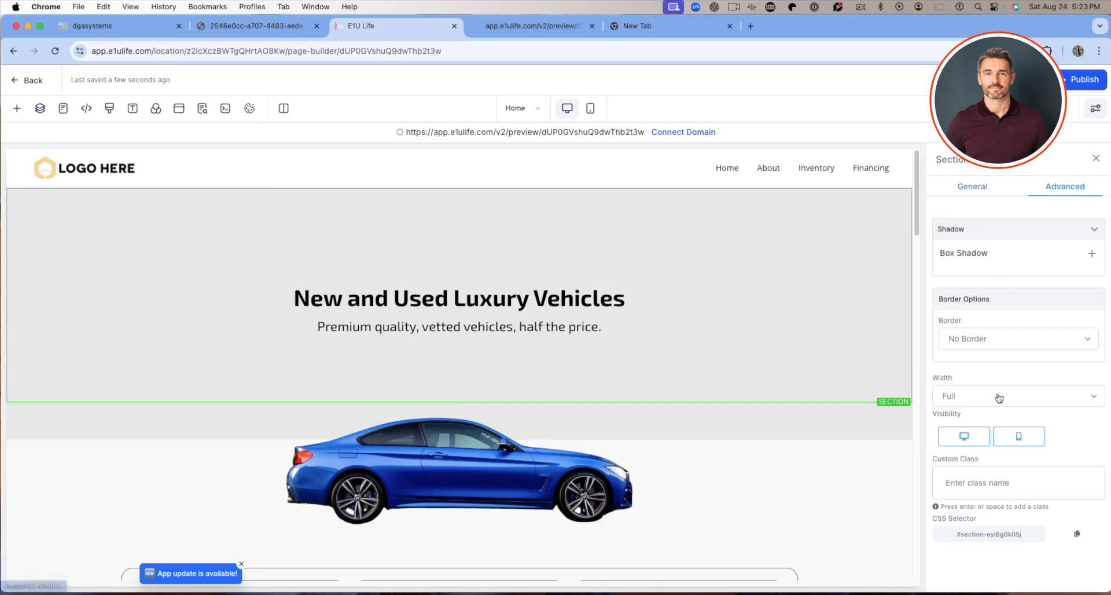
left_click(972, 186)
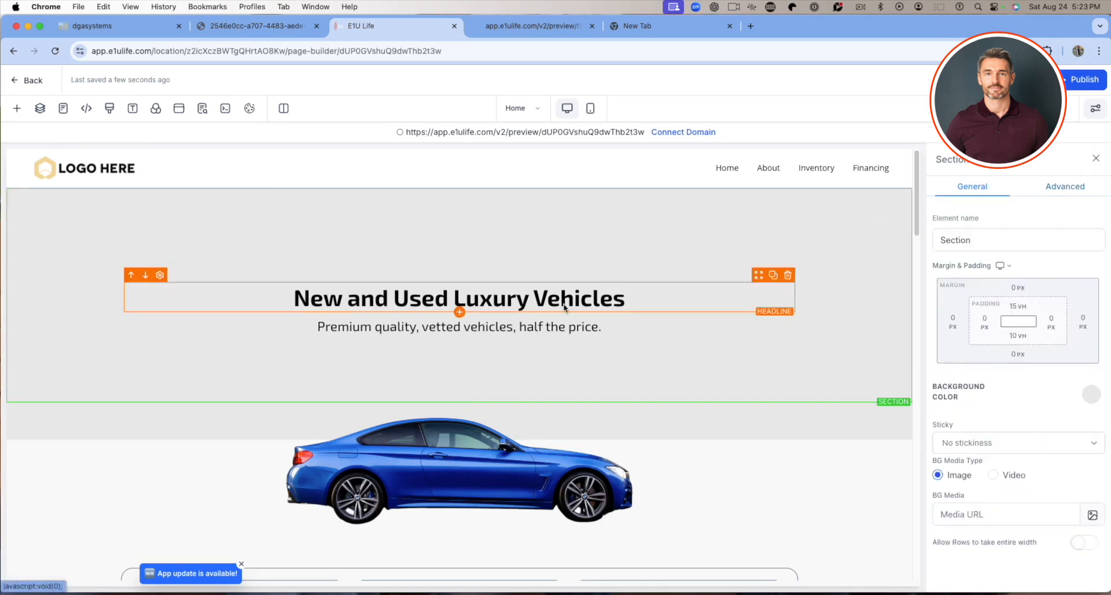
Show the navigation menu's settings and look over the home page down to the Recent News section
left_click(281, 178)
scroll(355, 375, "down", 10)
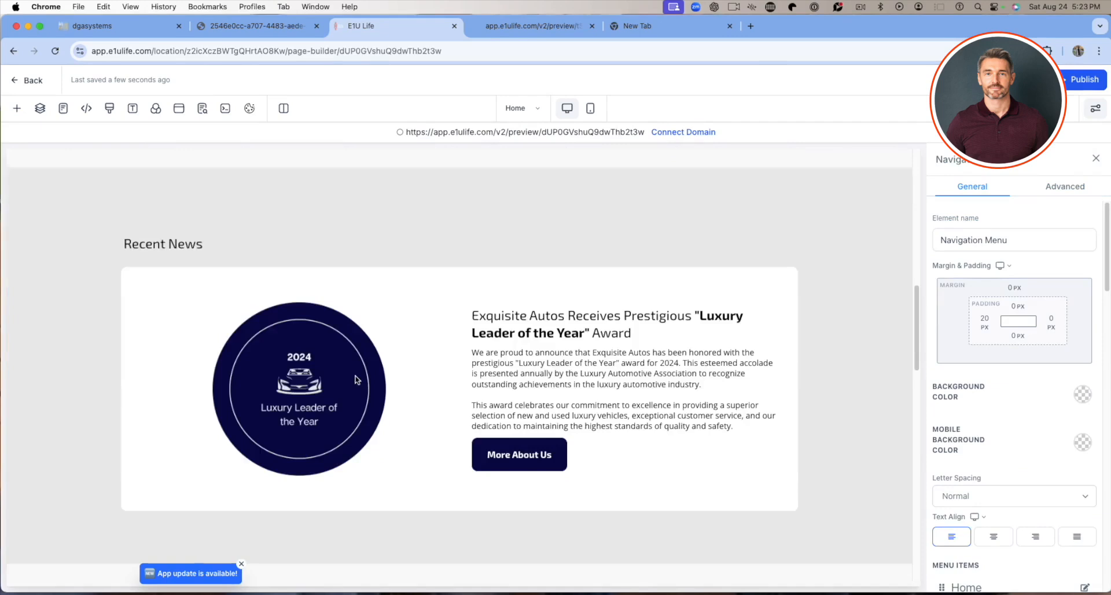
scroll(359, 376, "up", 8)
scroll(363, 376, "up", 5)
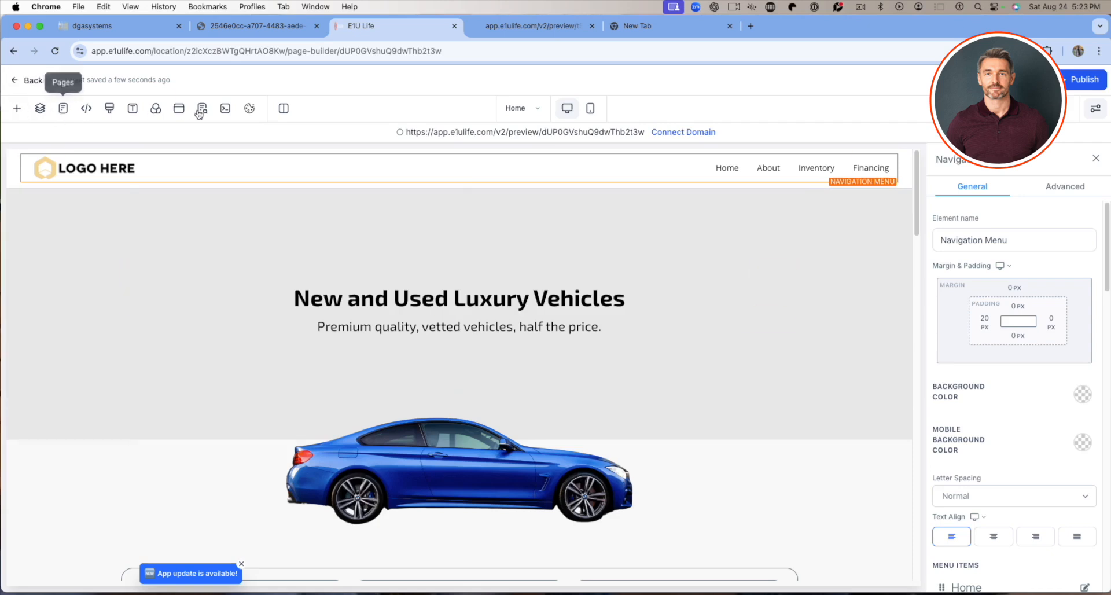
Examine the elements that can be added to the page, including the text, form, blog, media, custom and countdown types
left_click(15, 109)
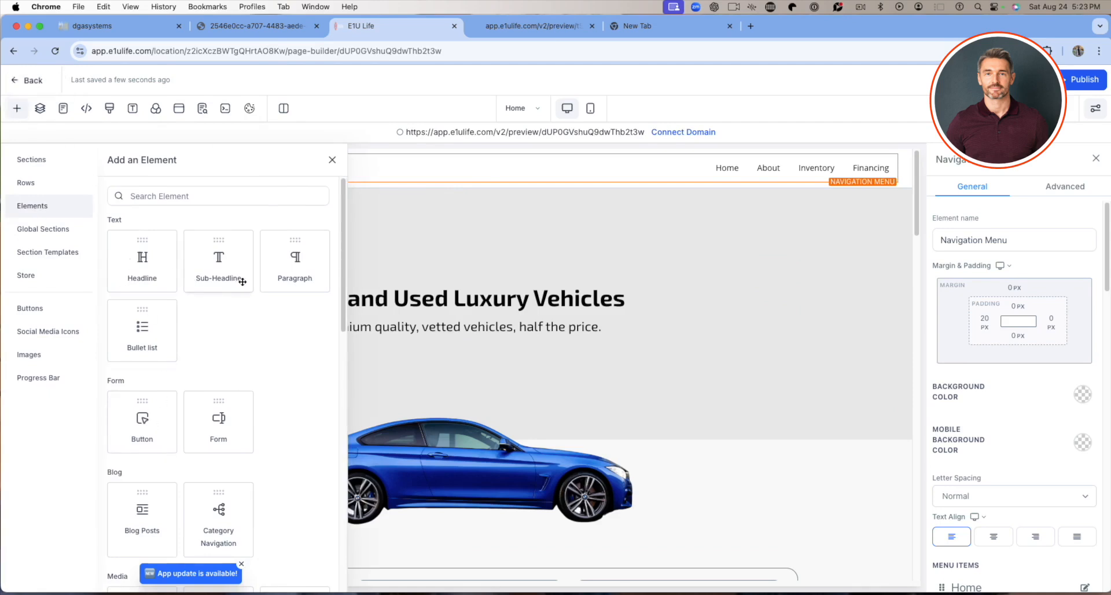
scroll(148, 335, "down", 3)
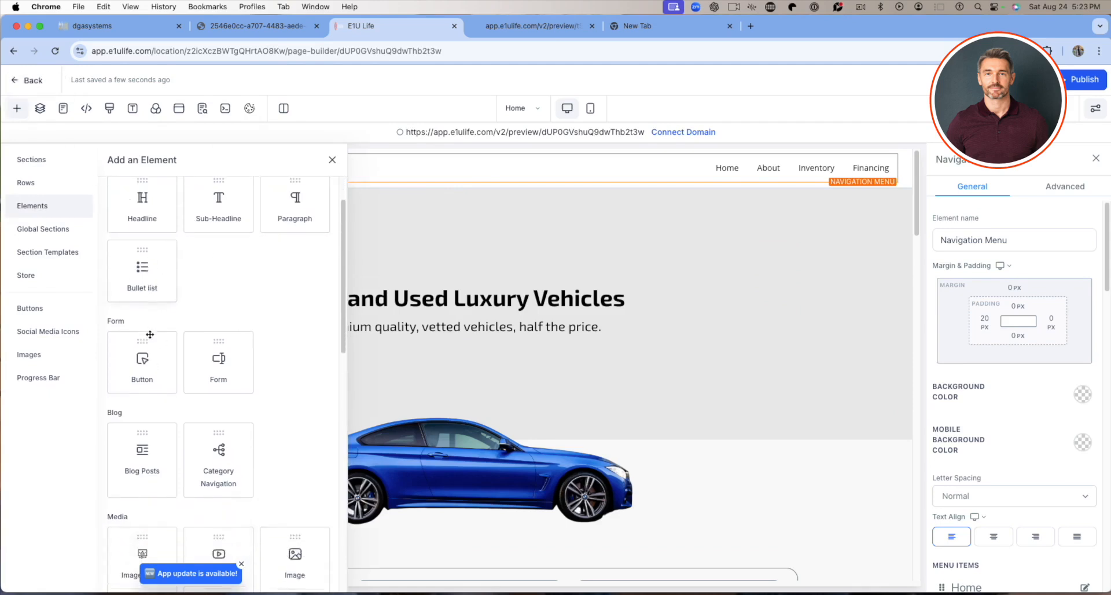
scroll(231, 357, "down", 7)
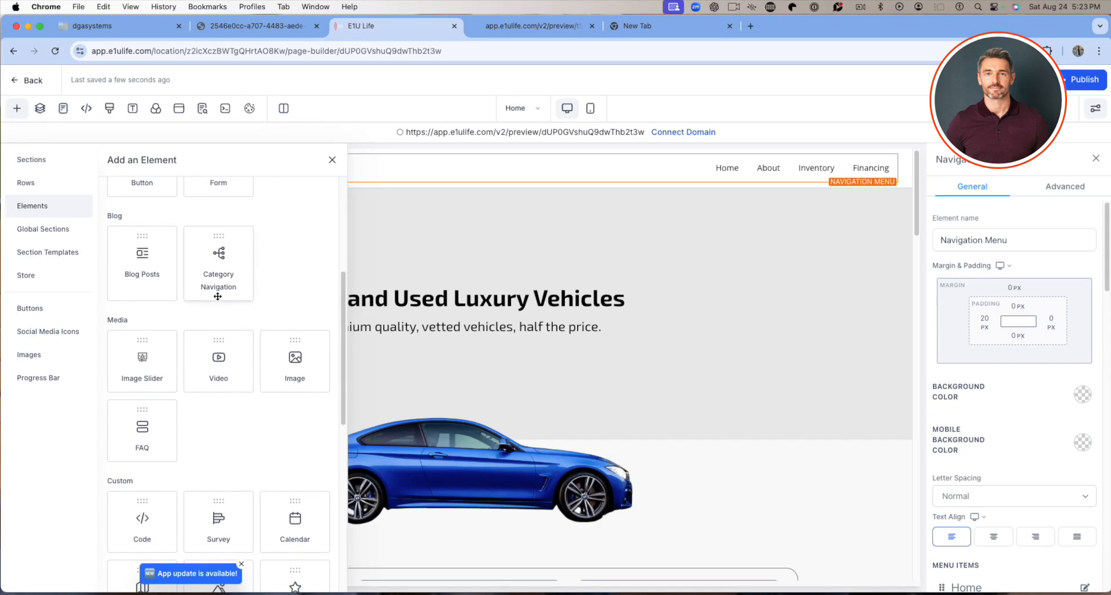
scroll(234, 288, "down", 2)
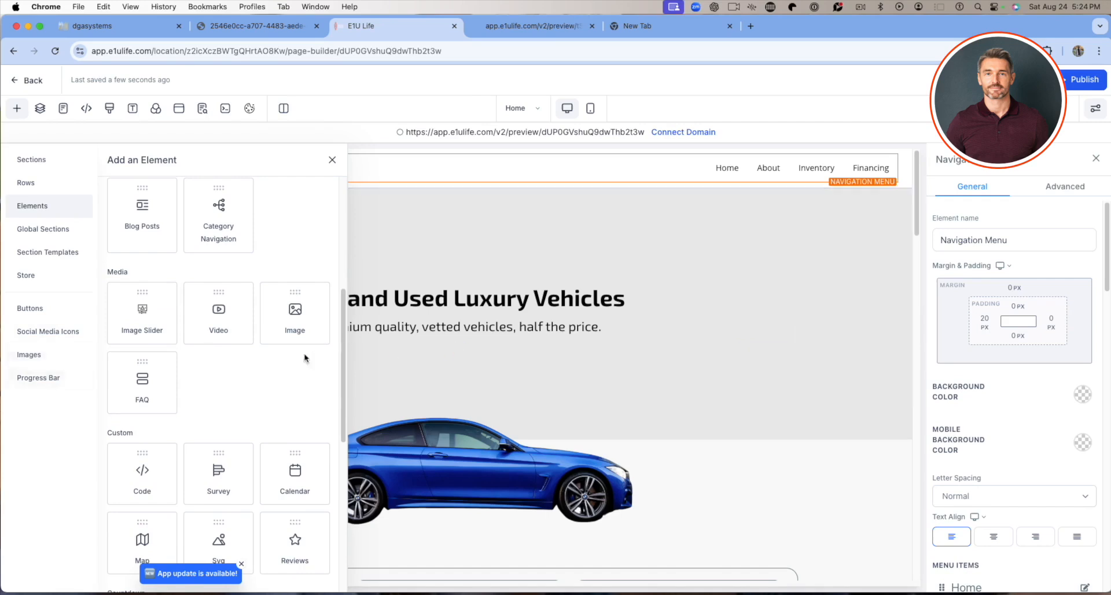
scroll(139, 382, "down", 3)
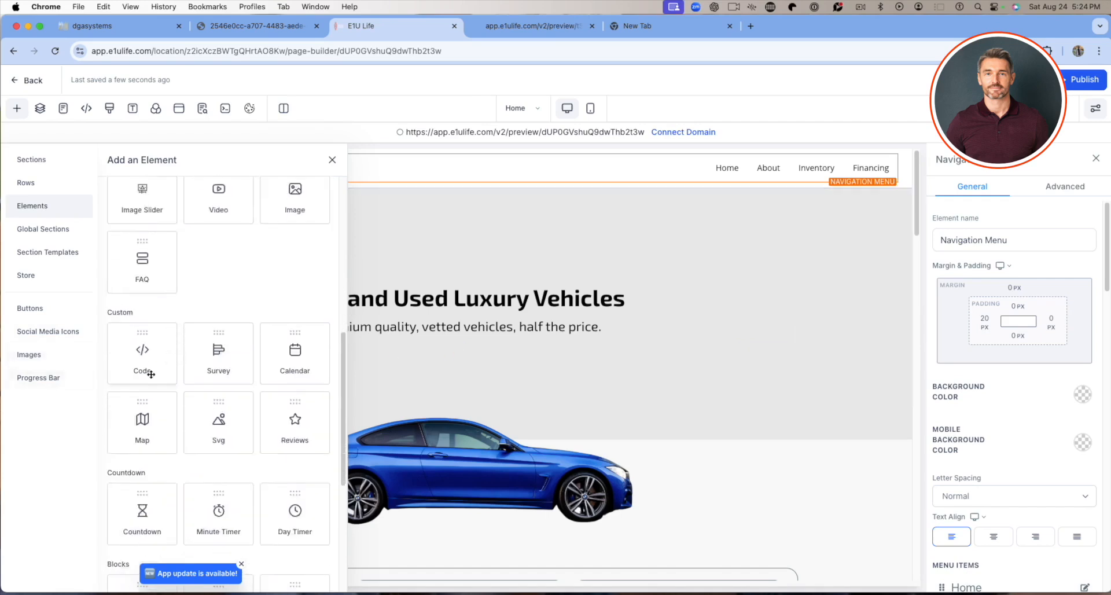
scroll(173, 374, "down", 1)
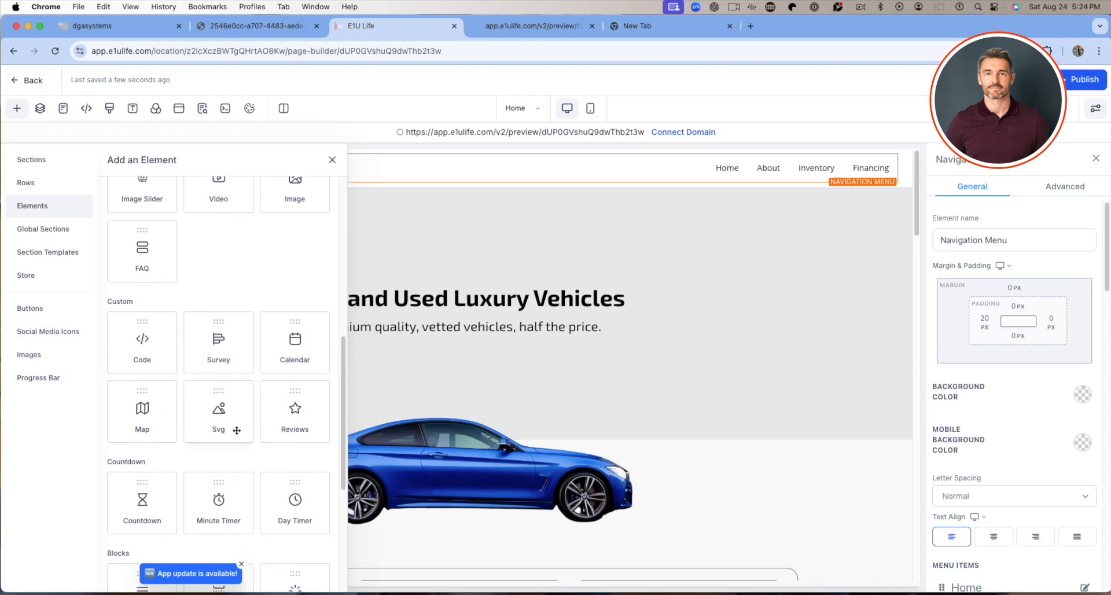
scroll(238, 427, "up", 10)
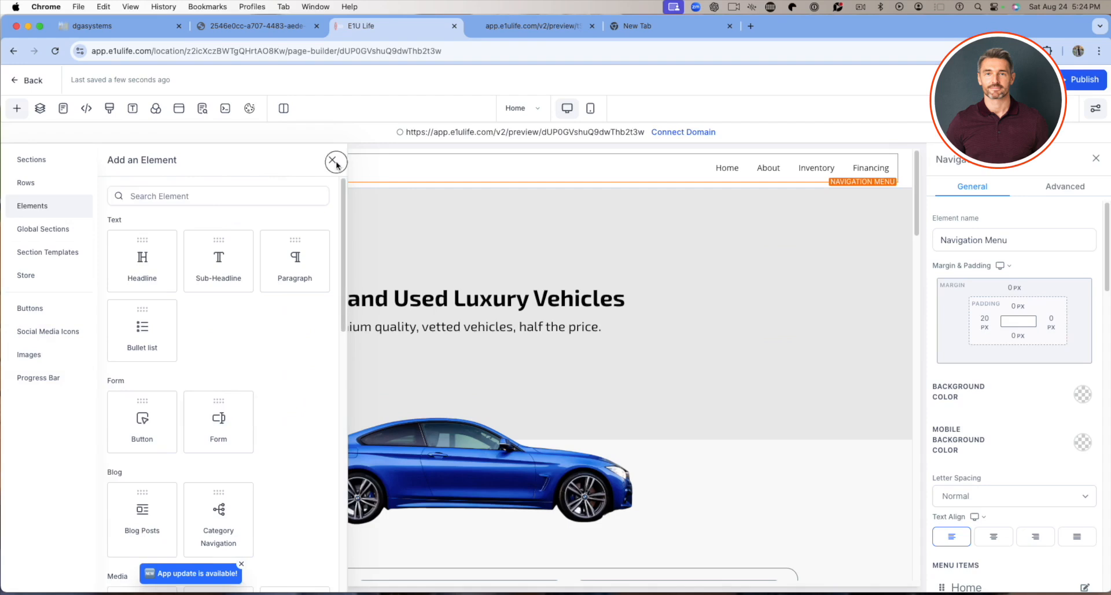
left_click(332, 159)
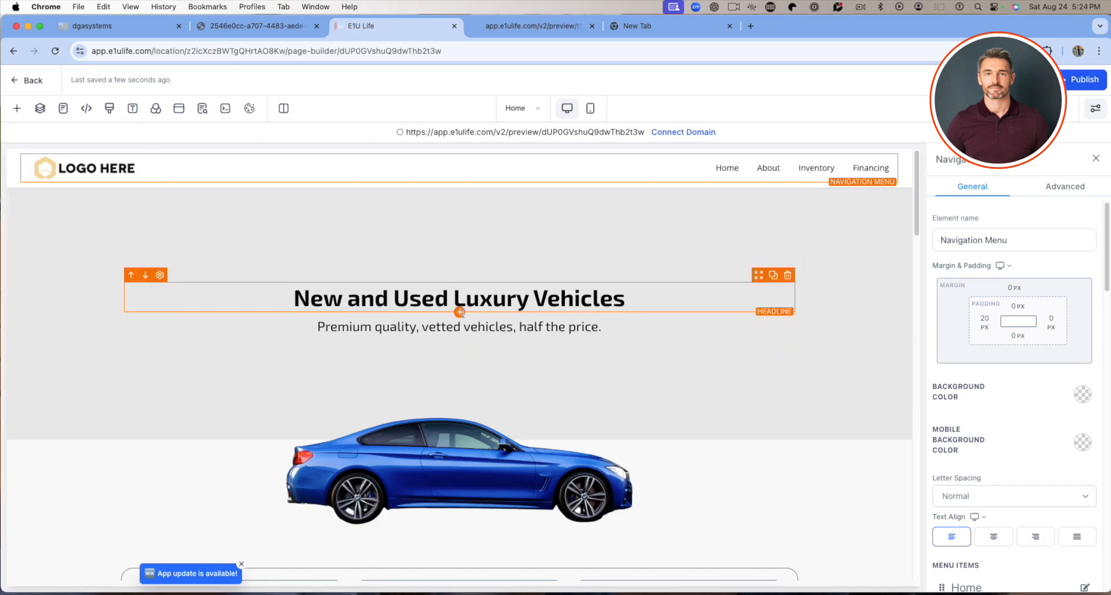
Show the settings of the blue car image, the main headline and the sub headline below it
scroll(468, 335, "down", 5)
scroll(474, 346, "up", 2)
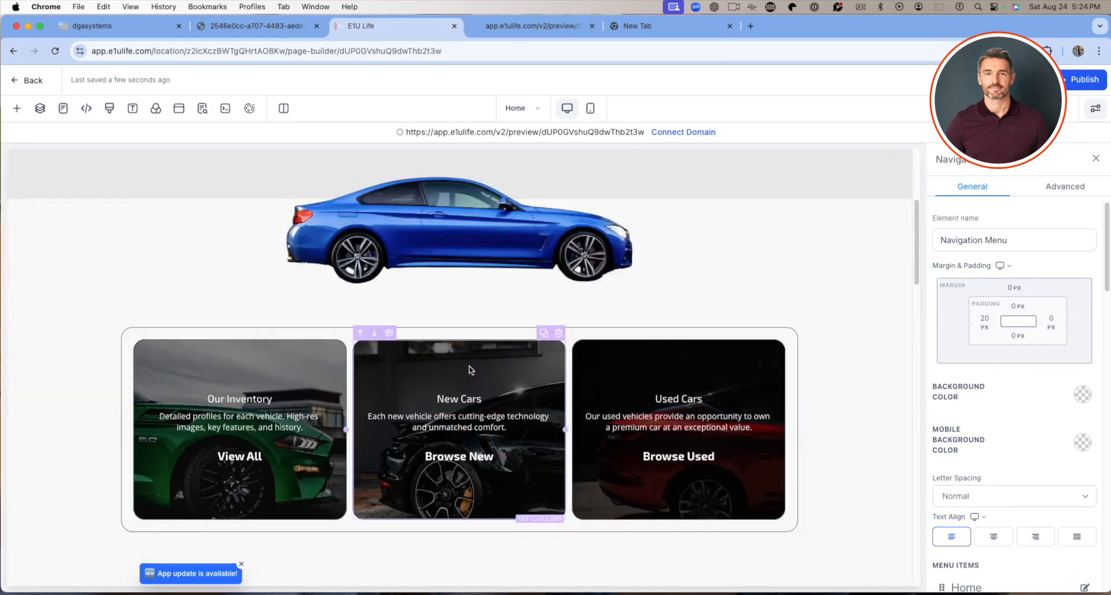
left_click(464, 249)
scroll(464, 251, "up", 4)
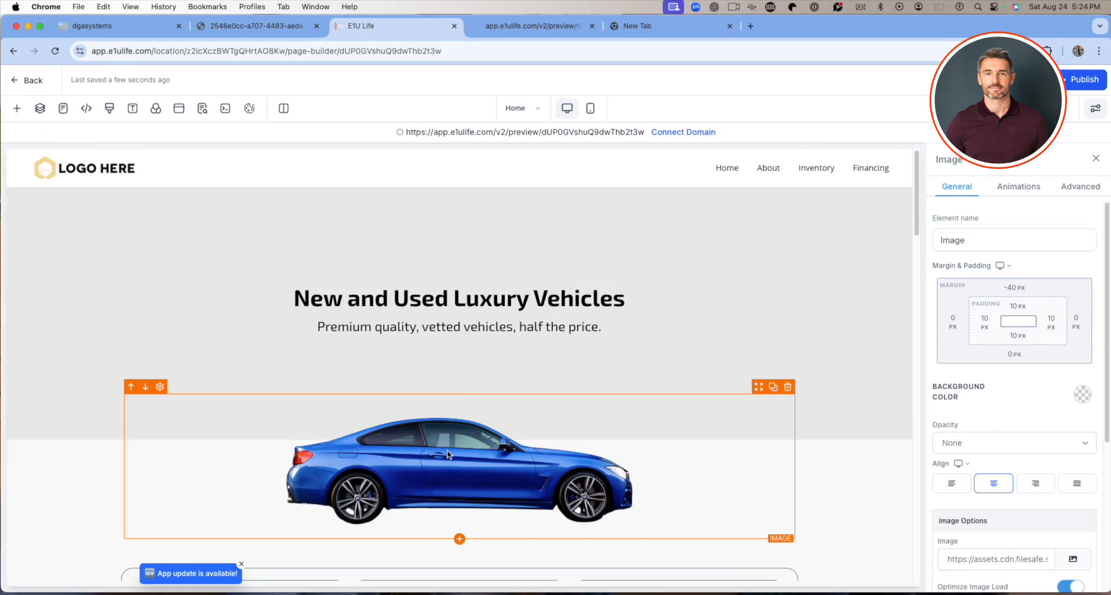
scroll(448, 453, "down", 2)
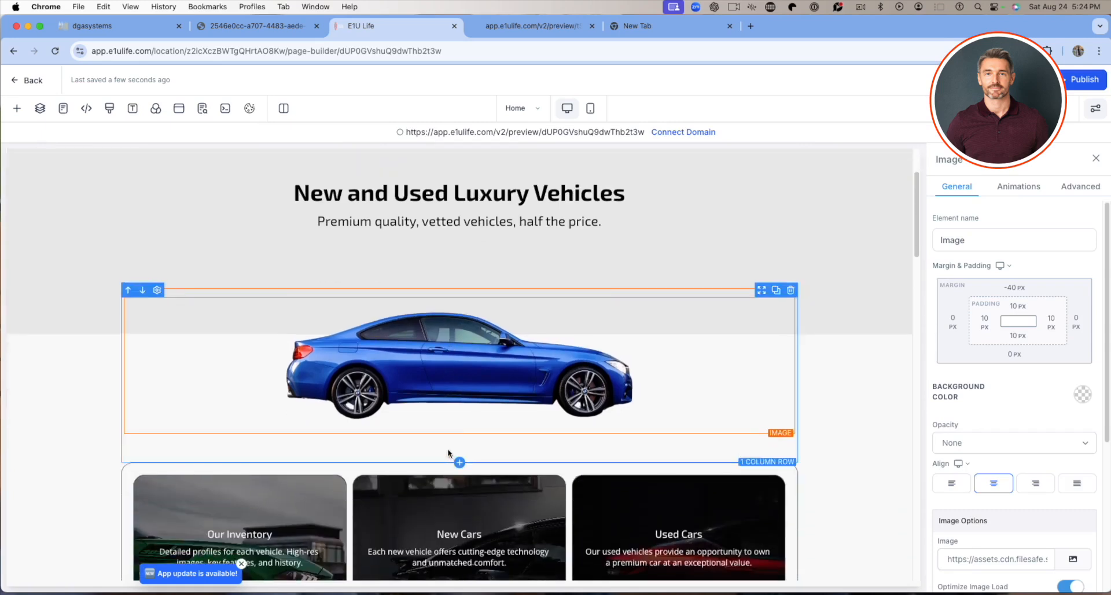
scroll(446, 450, "up", 2)
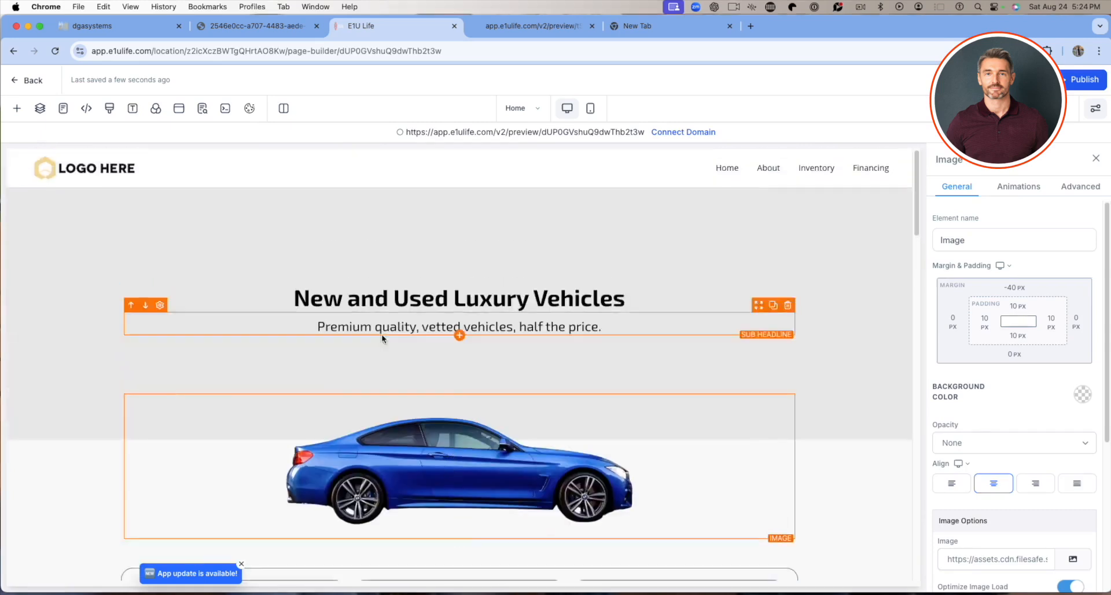
double_click(357, 297)
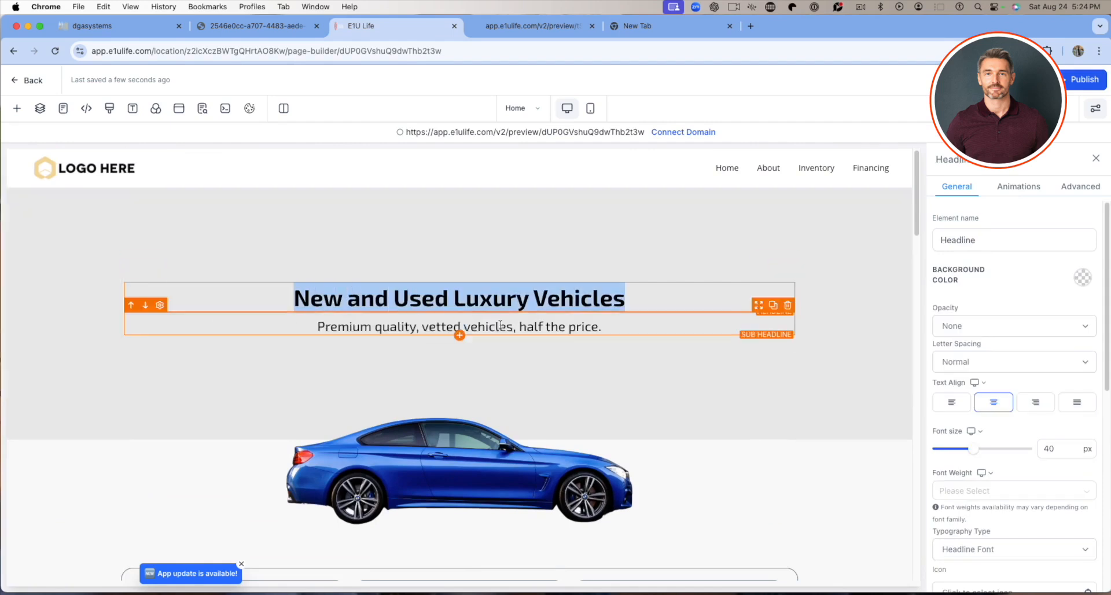
left_click(515, 325)
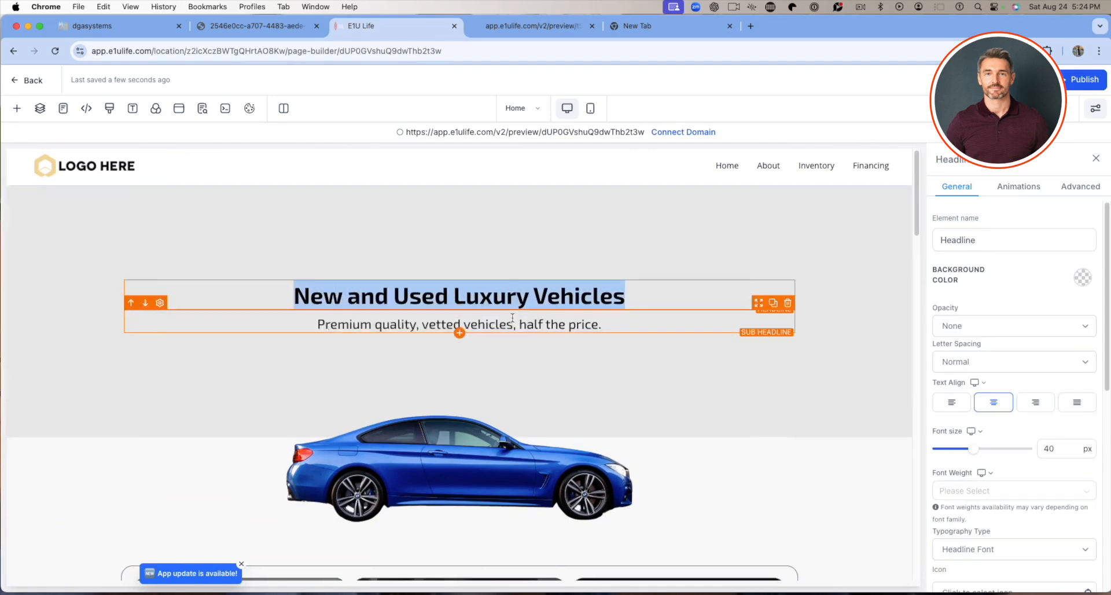
Show the settings of the Our Inventory column, browse the media storage for its background image, and close it without choosing a file
scroll(515, 326, "down", 2)
scroll(515, 326, "down", 6)
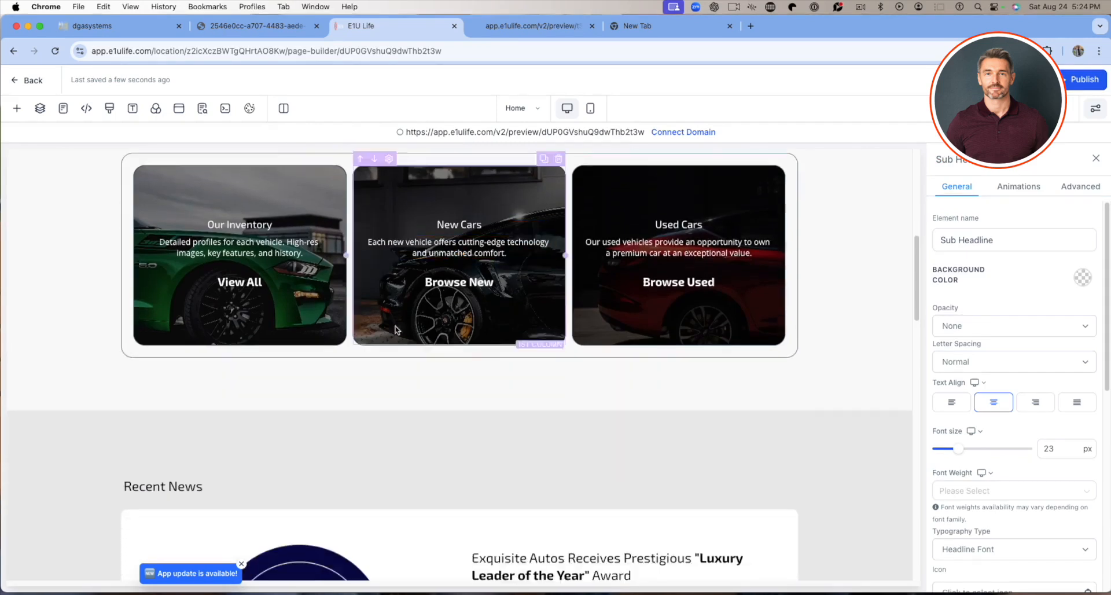
left_click(355, 315)
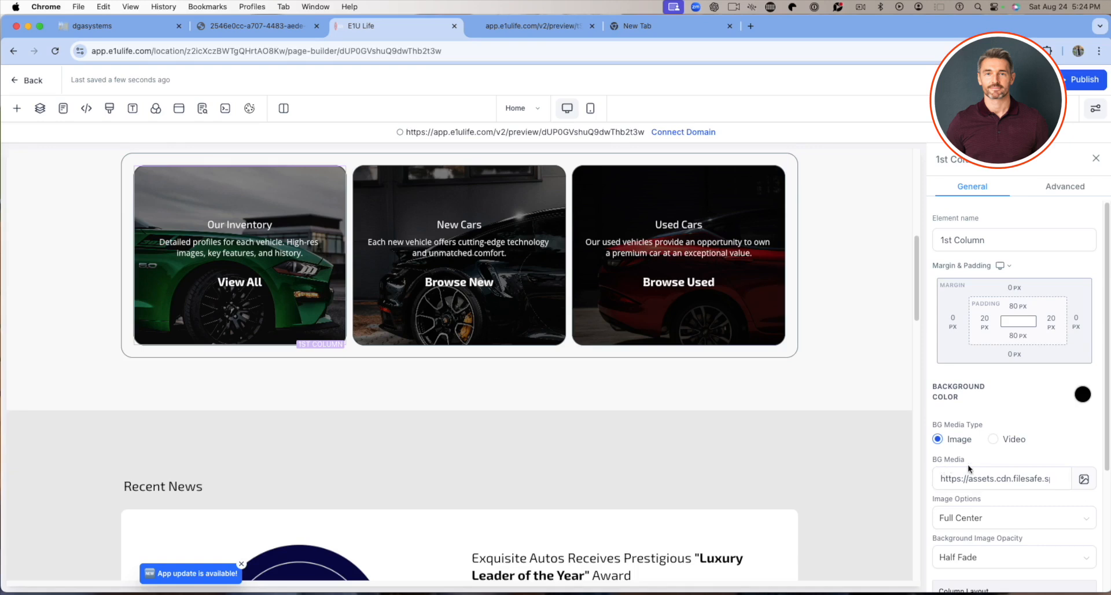
left_click(1084, 480)
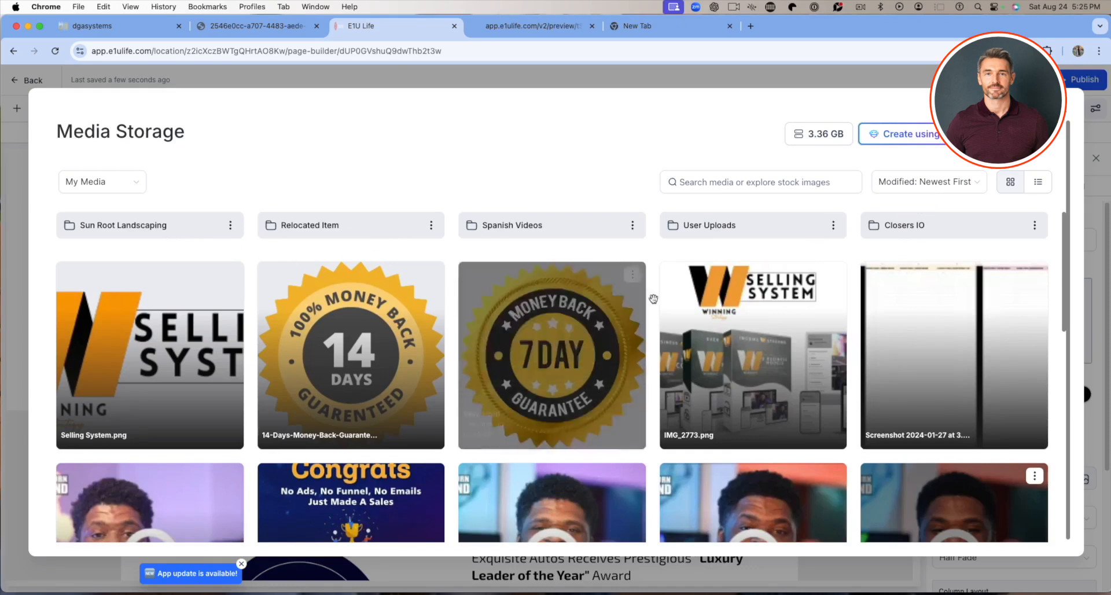
scroll(702, 320, "down", 10)
scroll(702, 320, "up", 10)
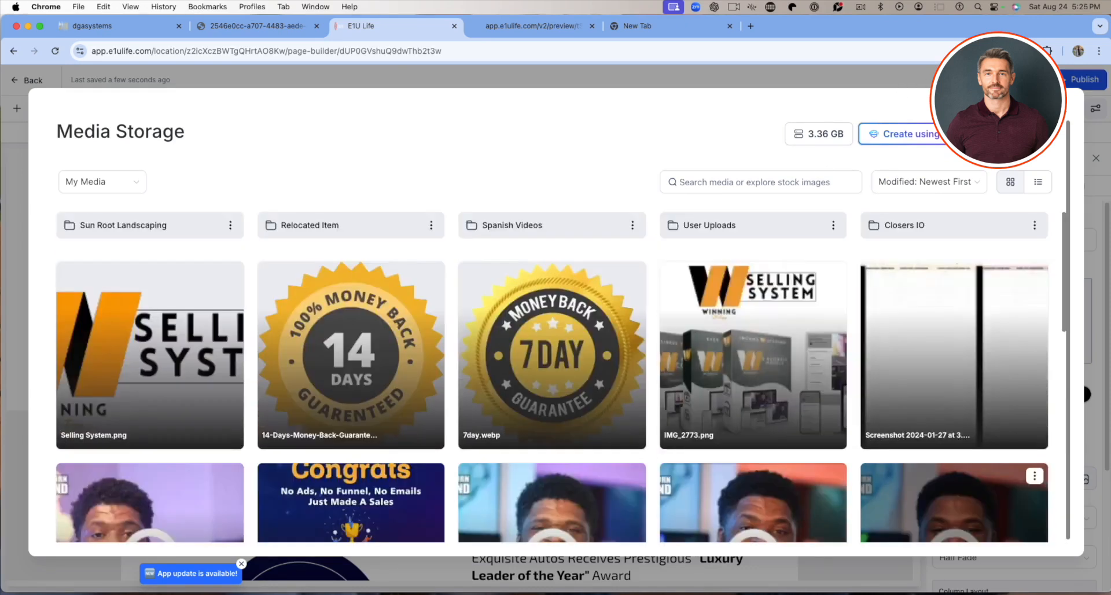
left_click(1071, 111)
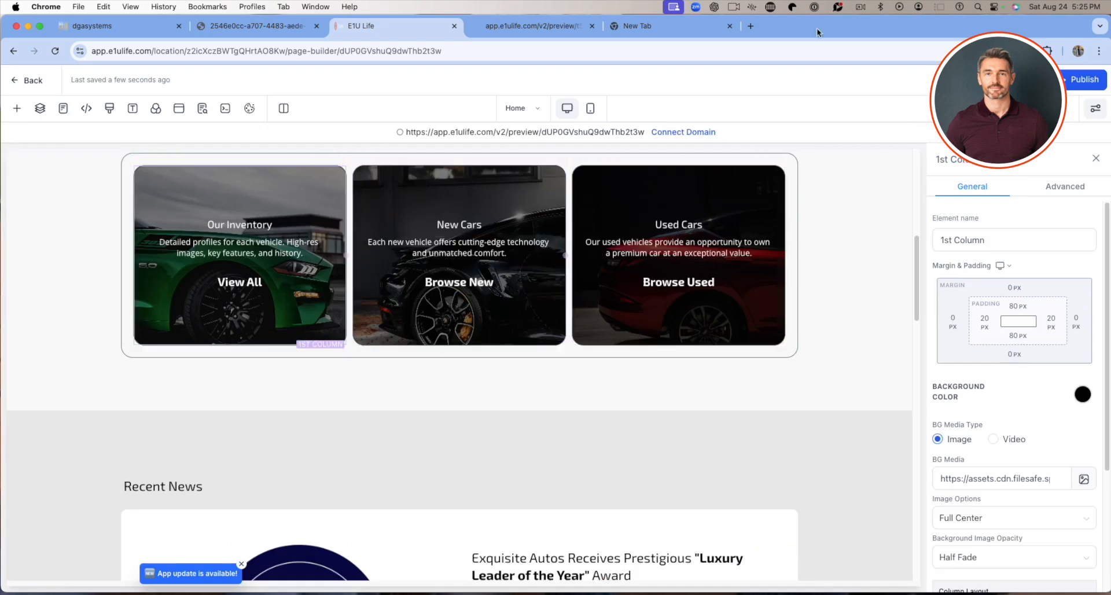
Switch to the empty browser tab, open the Envato Elements website and look over its home page
left_click(678, 24)
type("env")
key("Return")
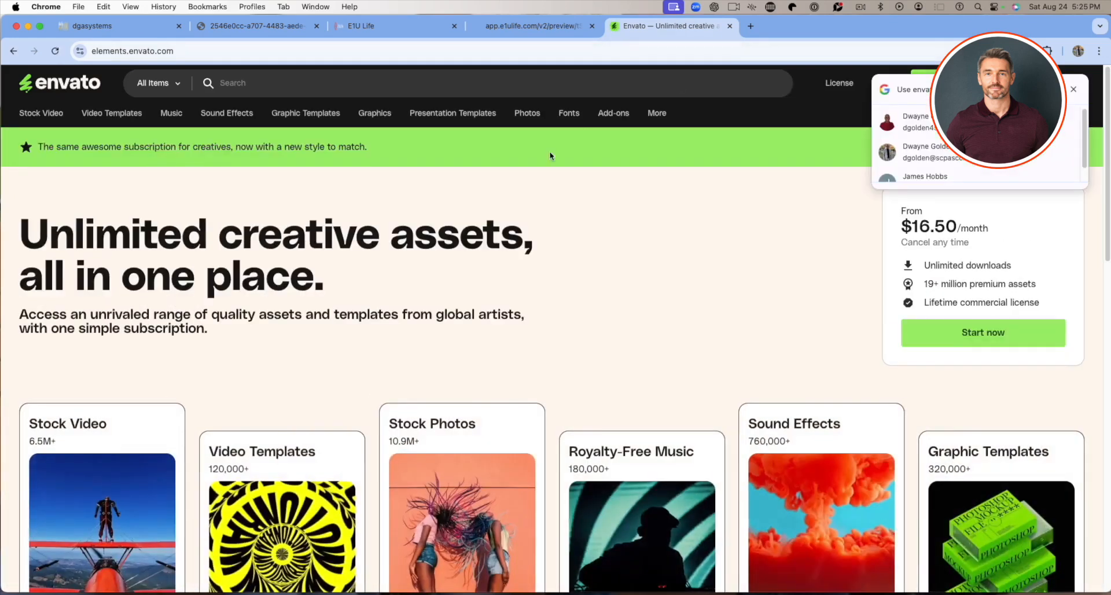
scroll(491, 333, "down", 10)
scroll(498, 318, "up", 10)
Search all Envato items for "Exotic cars"
mouse_move(313, 107)
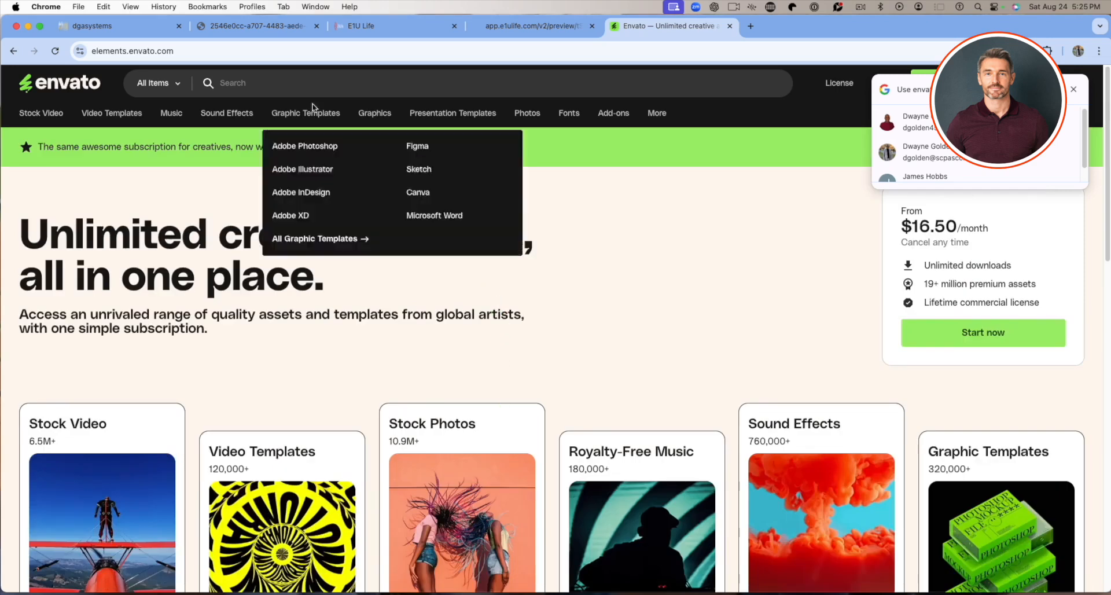
left_click(300, 87)
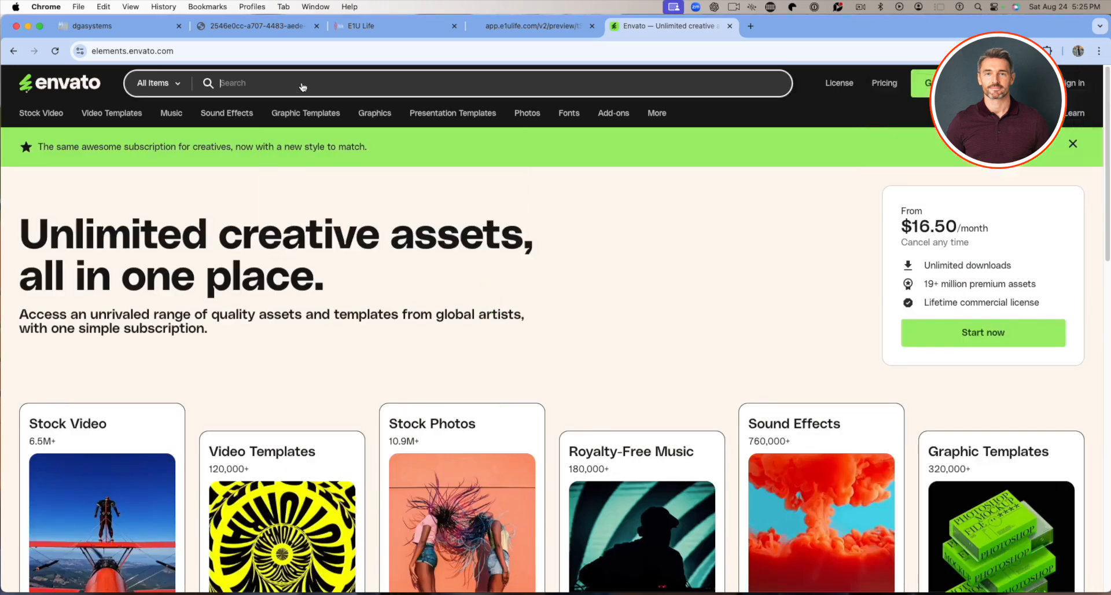
type("Exot")
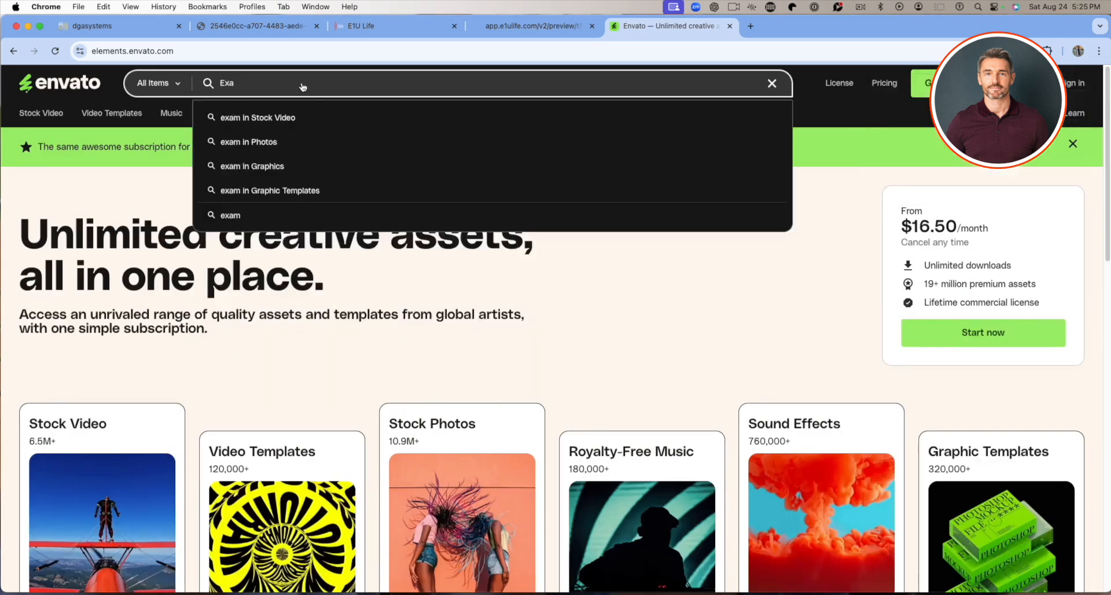
type("ic cars")
key("Return")
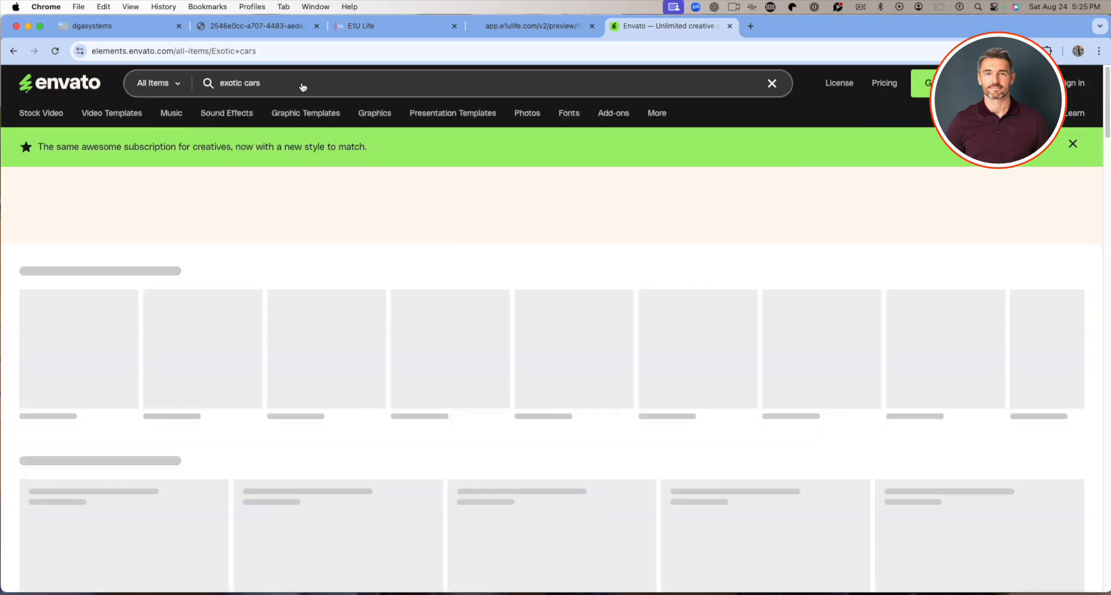
Look over the stock videos, photos and other asset categories found for exotic cars
scroll(296, 335, "down", 3)
scroll(296, 335, "down", 5)
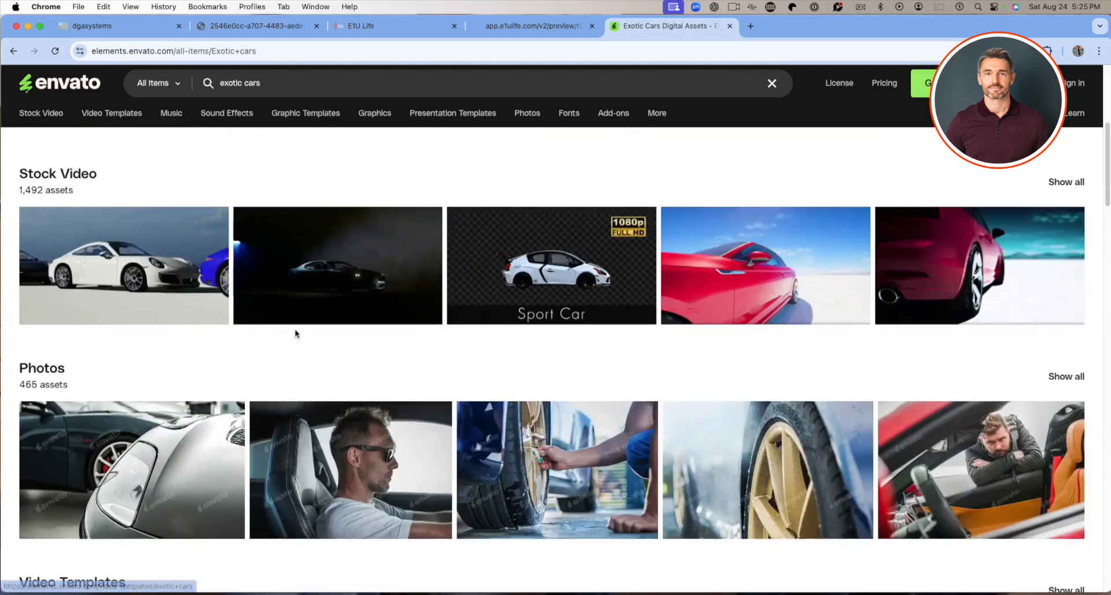
scroll(59, 308, "up", 3)
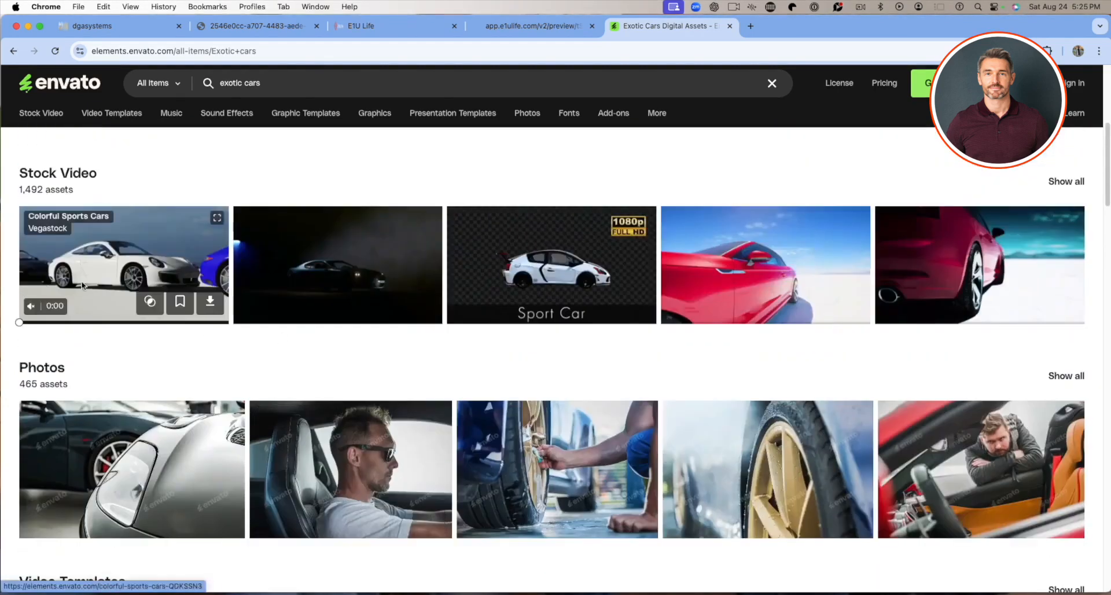
scroll(710, 282, "down", 1)
scroll(709, 282, "down", 3)
scroll(151, 149, "up", 10)
Limit the exotic cars search to the Stock Video category and run it again
left_click(184, 85)
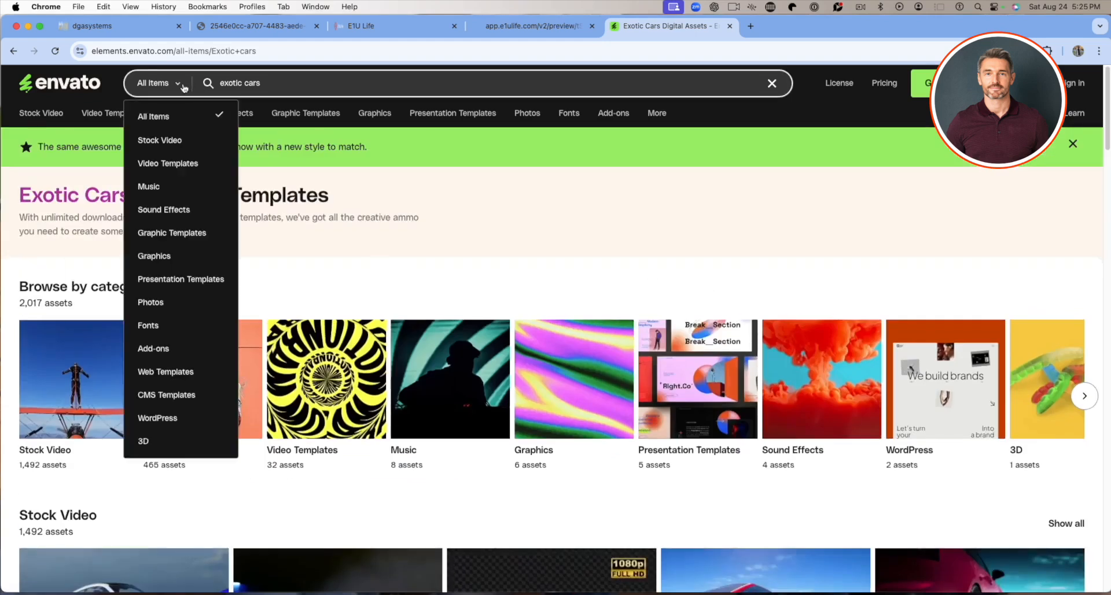
left_click(173, 141)
mouse_move(346, 110)
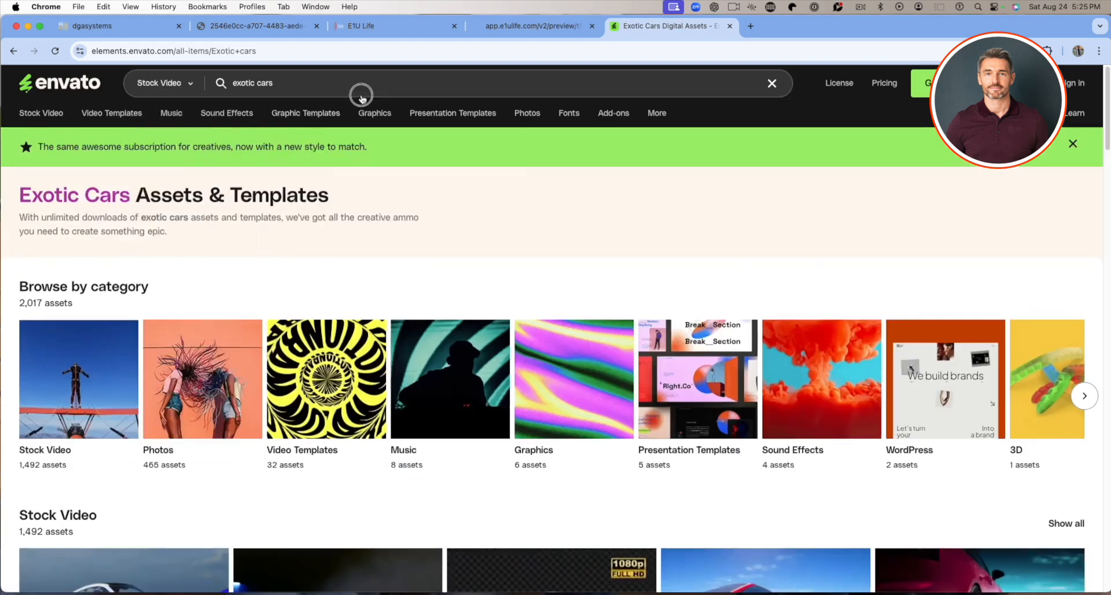
left_click(360, 94)
key("Return")
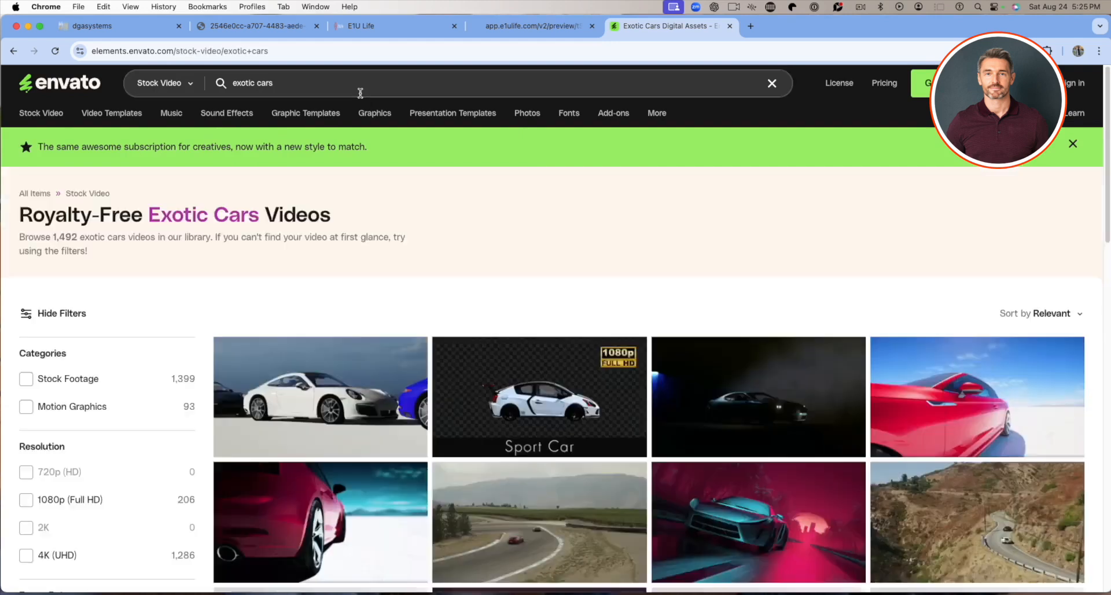
Look through the first page of exotic cars stock videos down to the page numbers
scroll(451, 243, "down", 3)
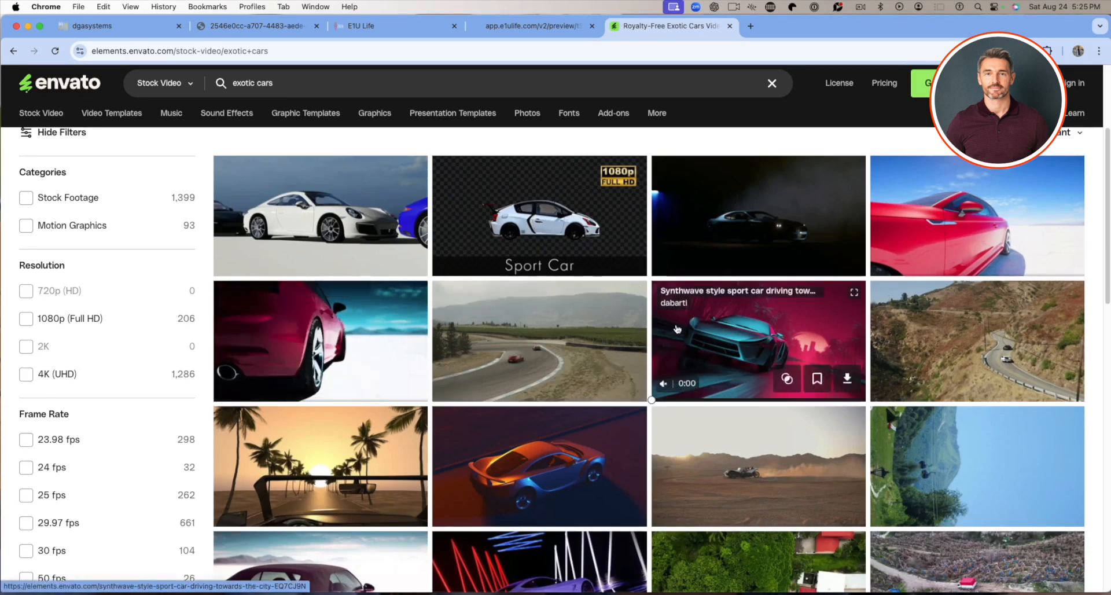
scroll(681, 320, "down", 3)
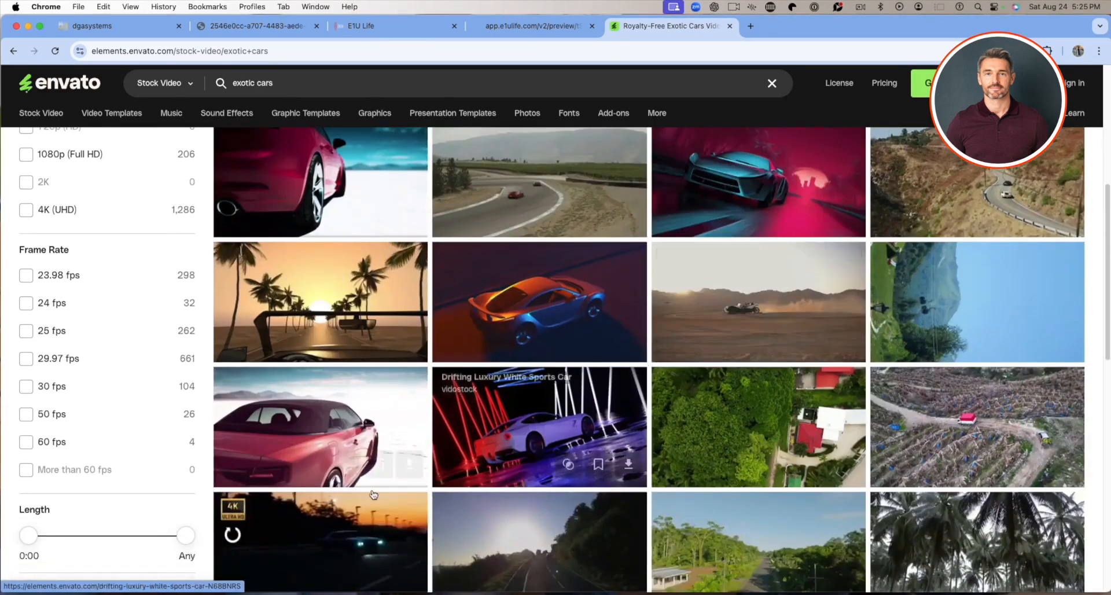
scroll(562, 487, "down", 5)
scroll(561, 487, "down", 1)
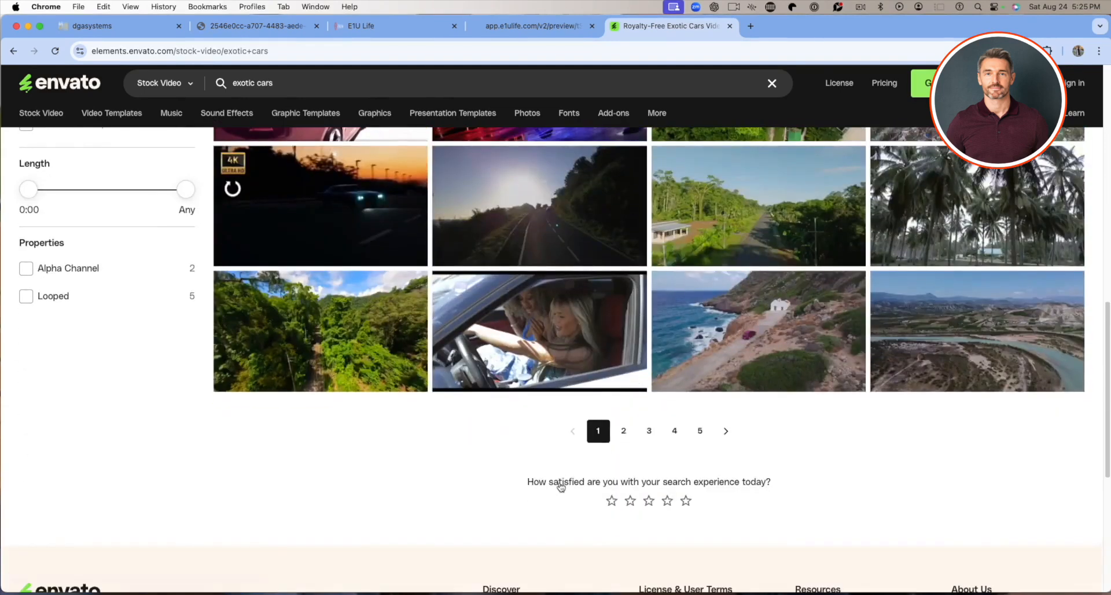
Check page 2 of the stock videos, then go back to the first page and open the Colorful Sports Cars video
left_click(623, 476)
scroll(598, 437, "down", 6)
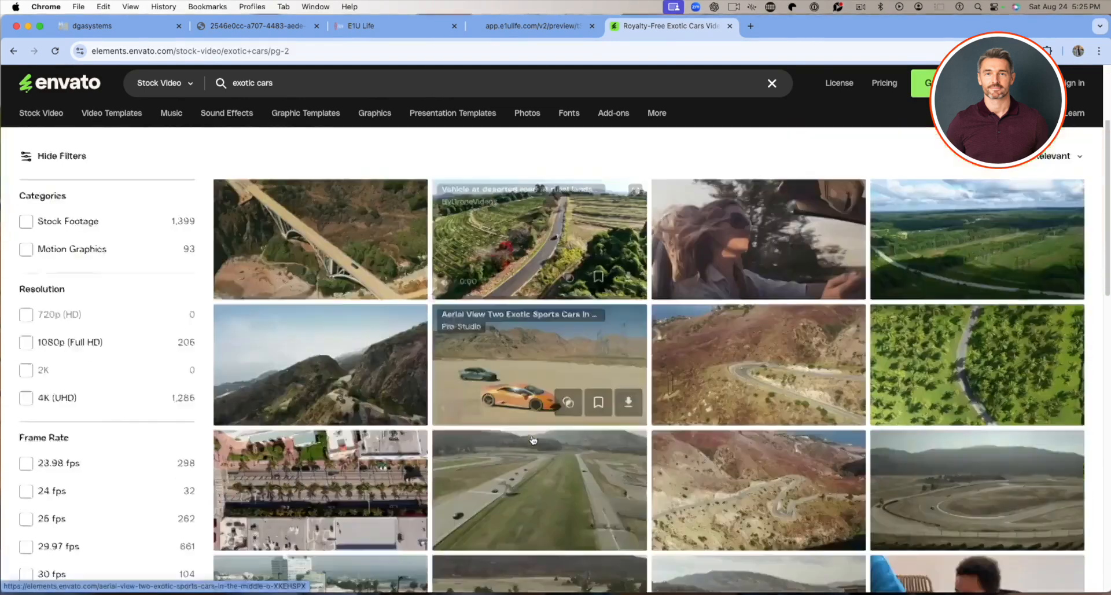
scroll(569, 445, "up", 6)
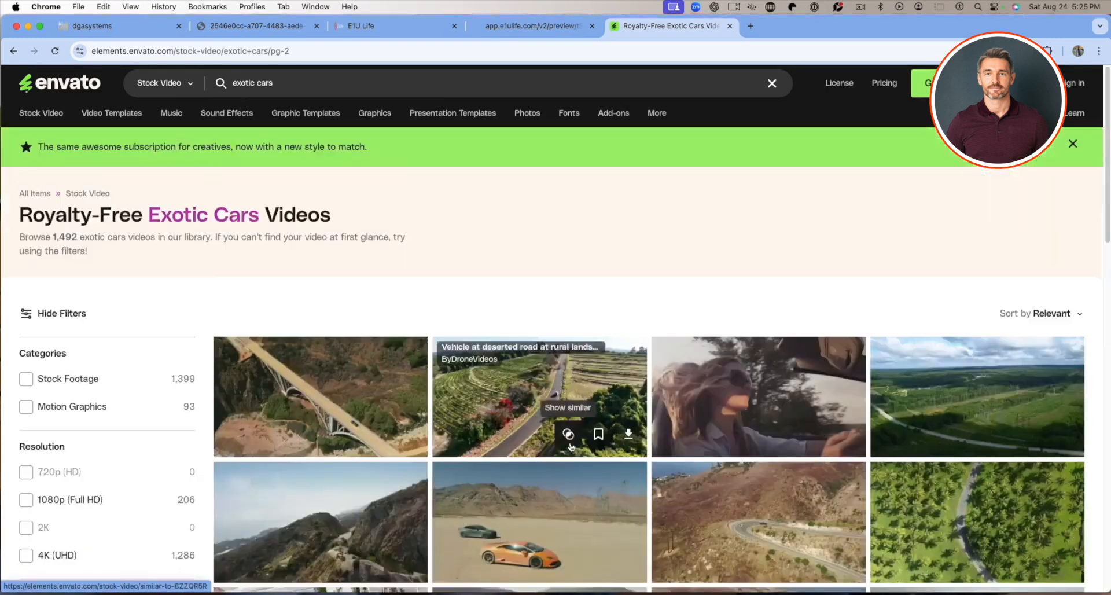
left_click(14, 51)
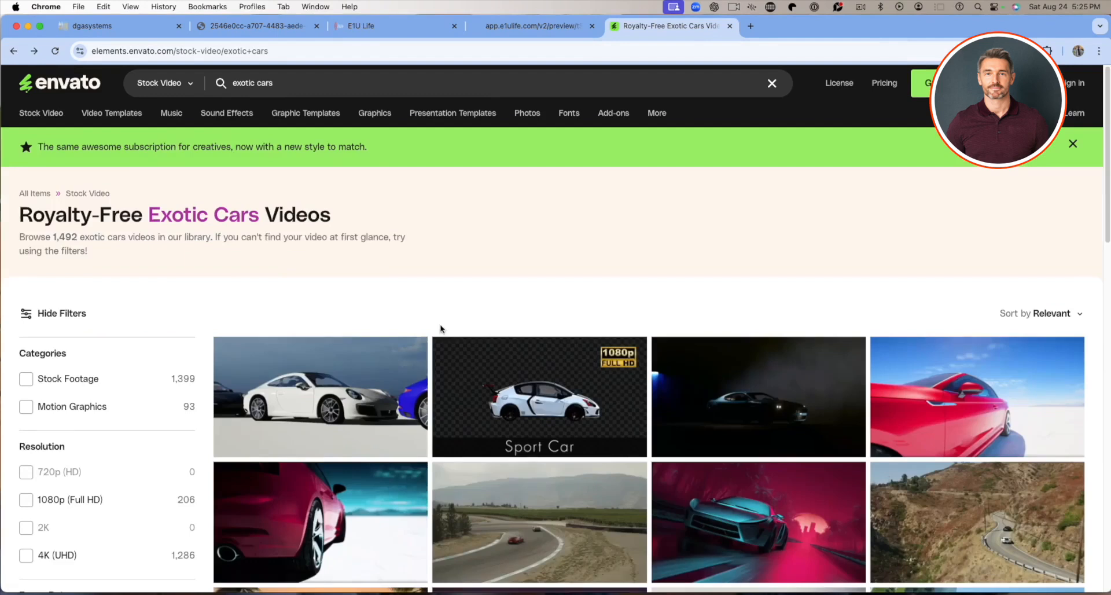
left_click(368, 406)
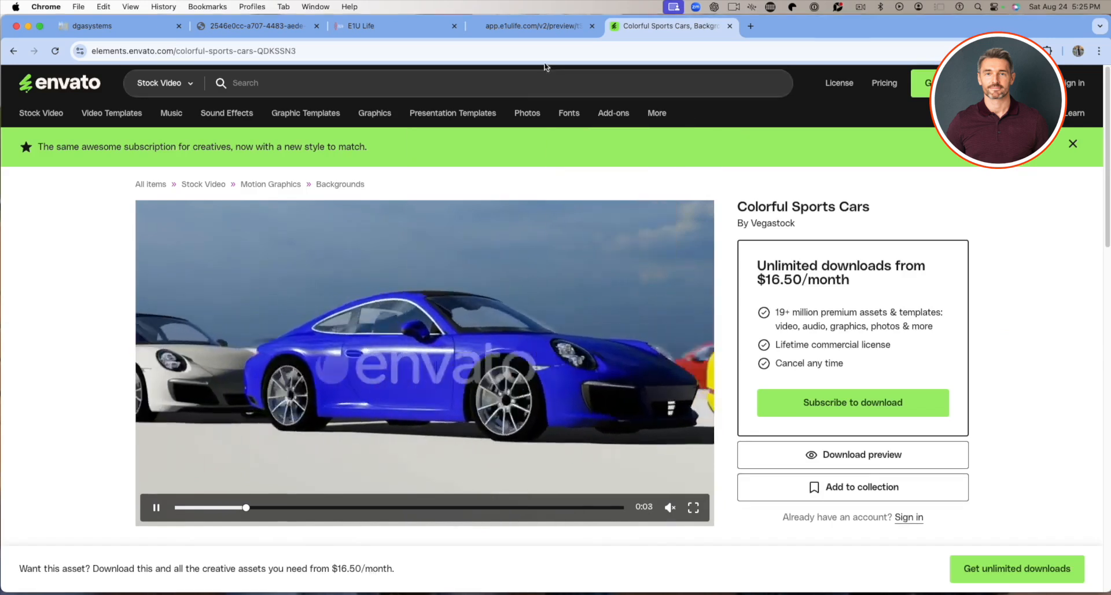
Switch back to the E1U Life page builder and show the settings of the section containing the main headline
left_click(400, 26)
scroll(358, 405, "up", 5)
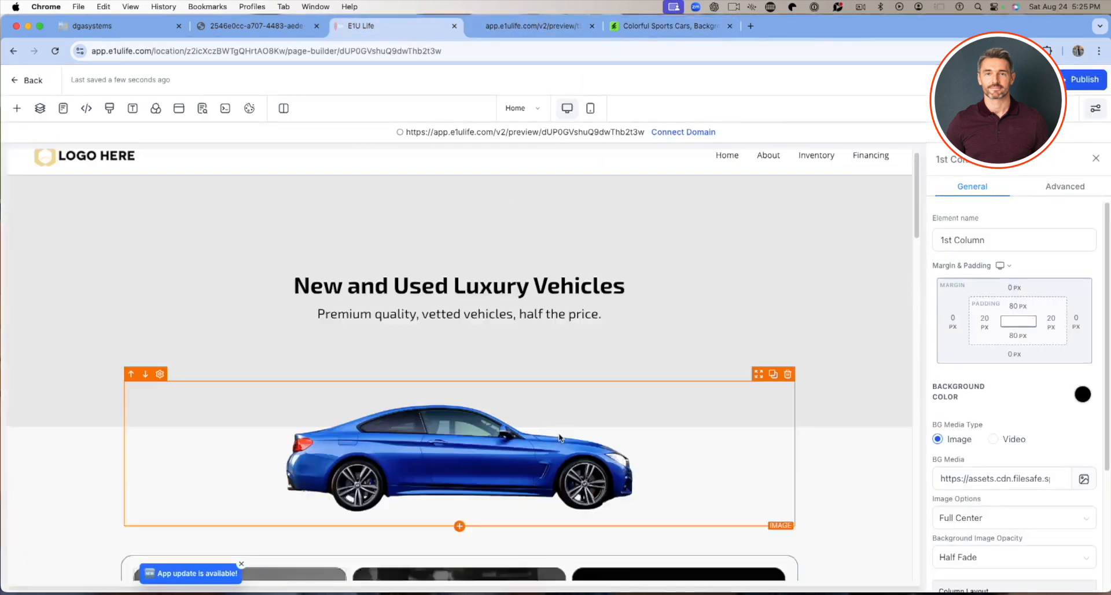
scroll(399, 439, "down", 3)
scroll(399, 437, "up", 3)
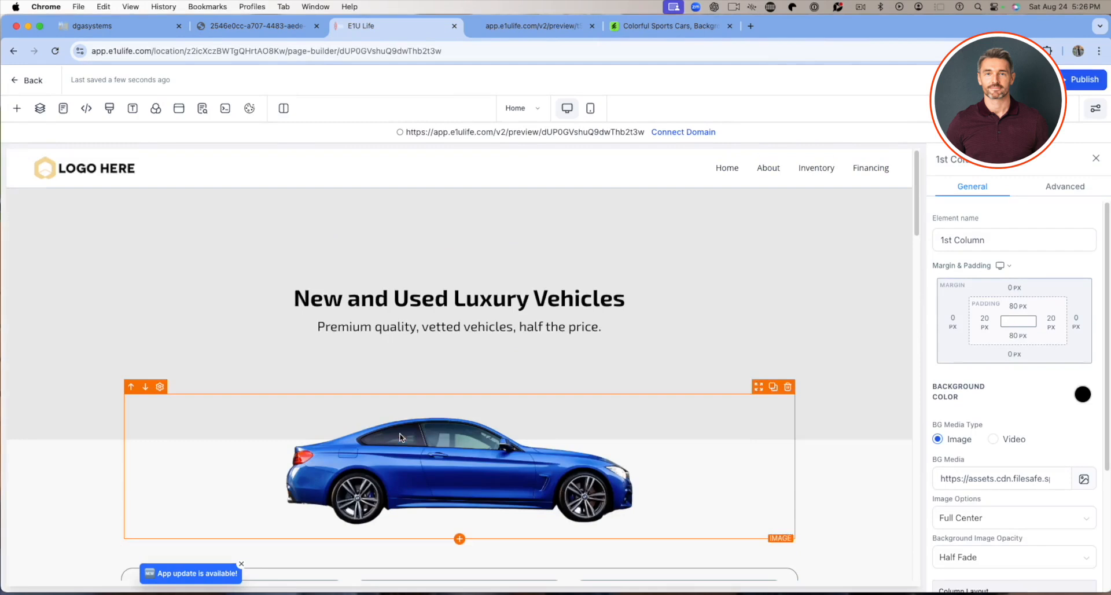
left_click(226, 227)
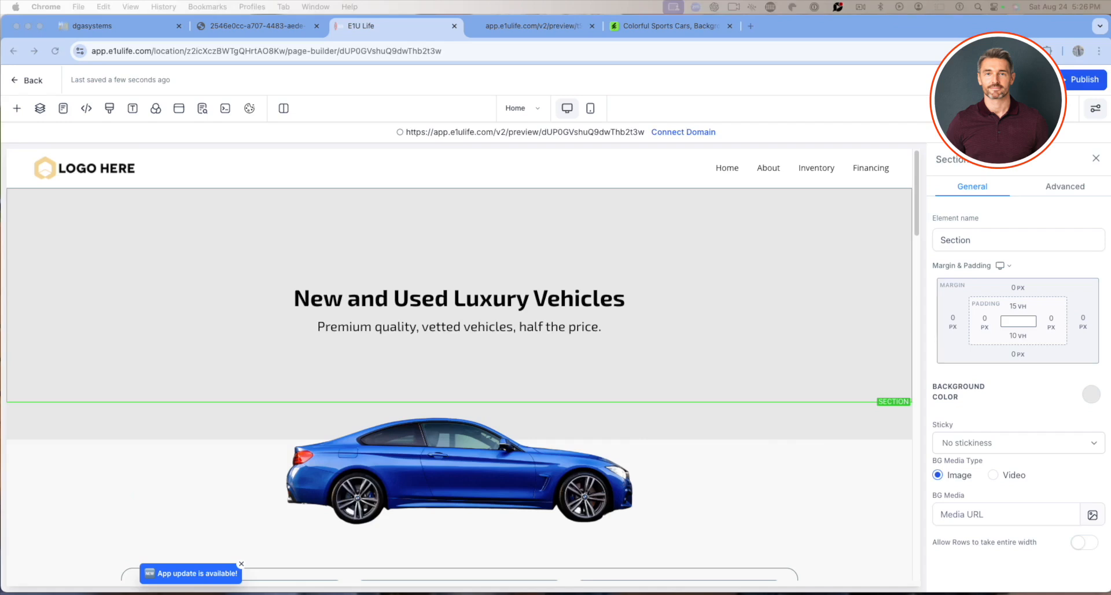
Show the settings and text formatting options of the Our Inventory sub headline, then deselect its text
scroll(429, 470, "down", 5)
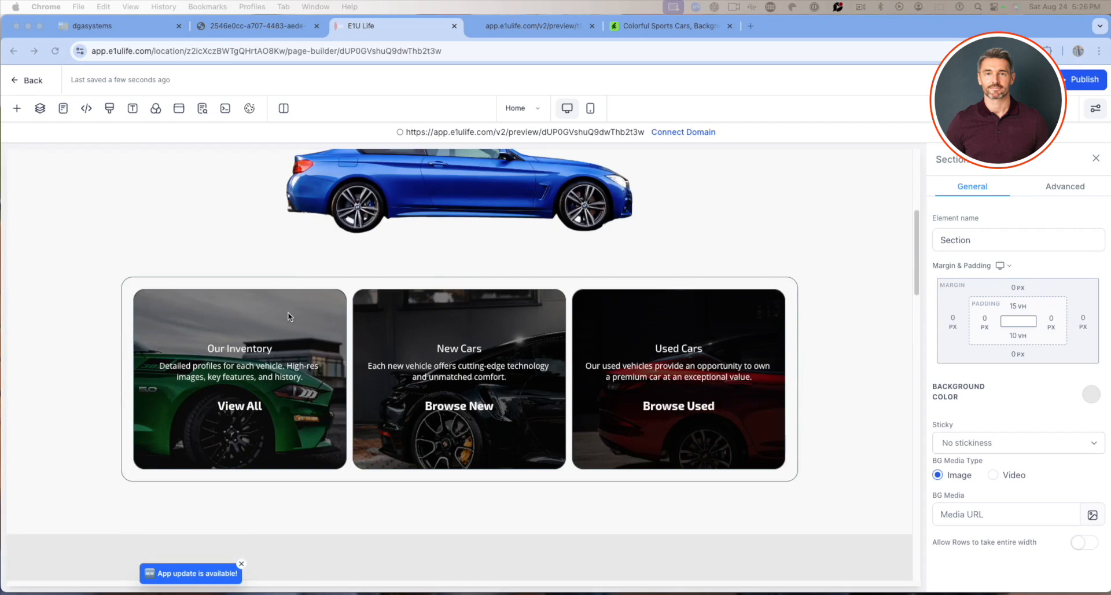
left_click(242, 353)
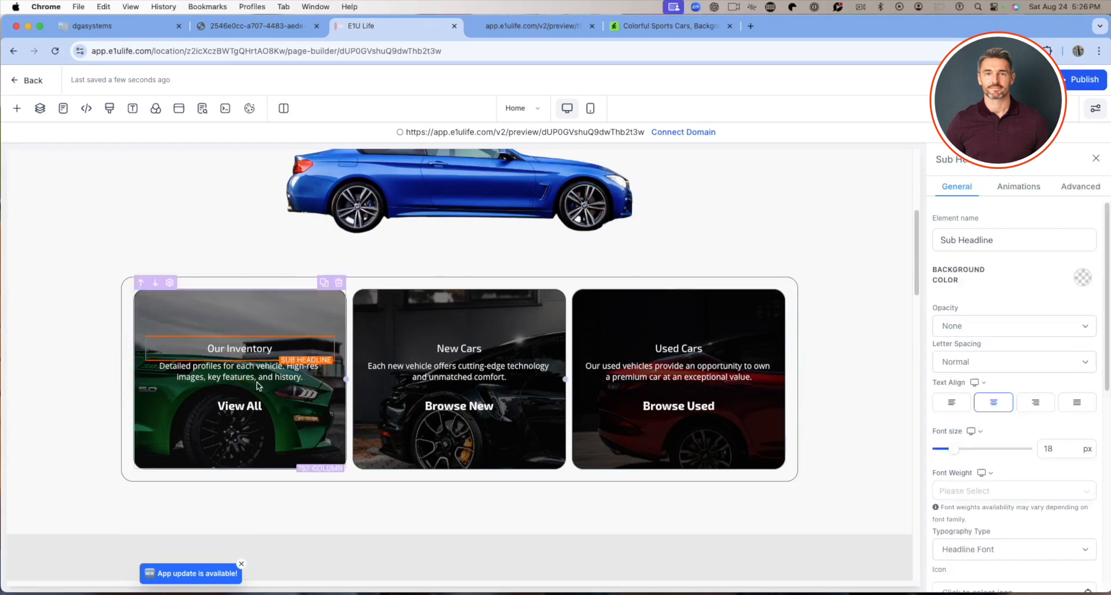
left_click_drag(276, 349, 195, 350)
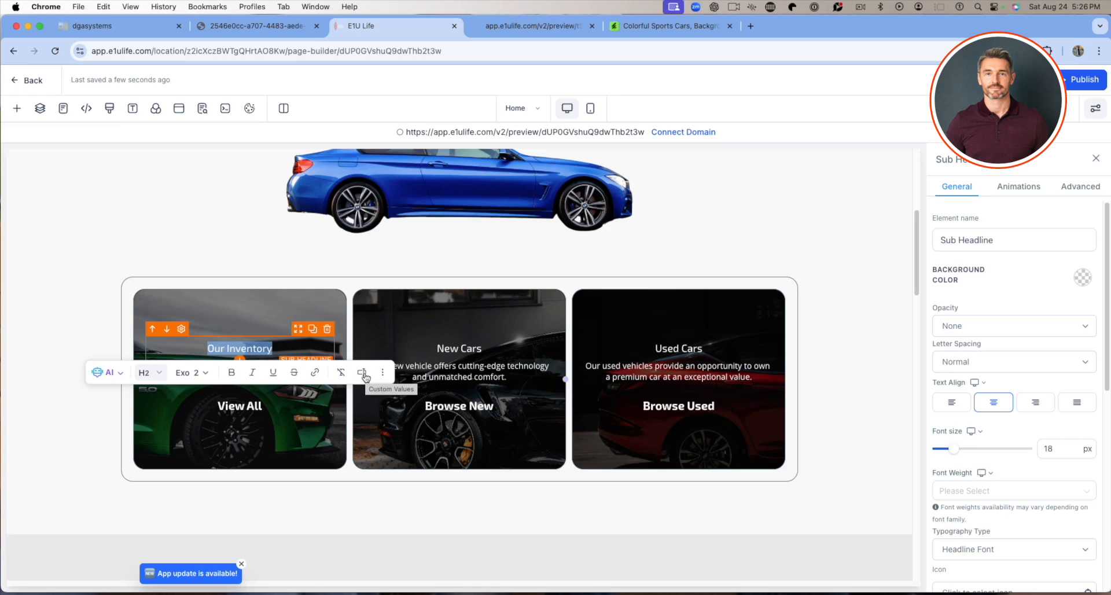
left_click(279, 456)
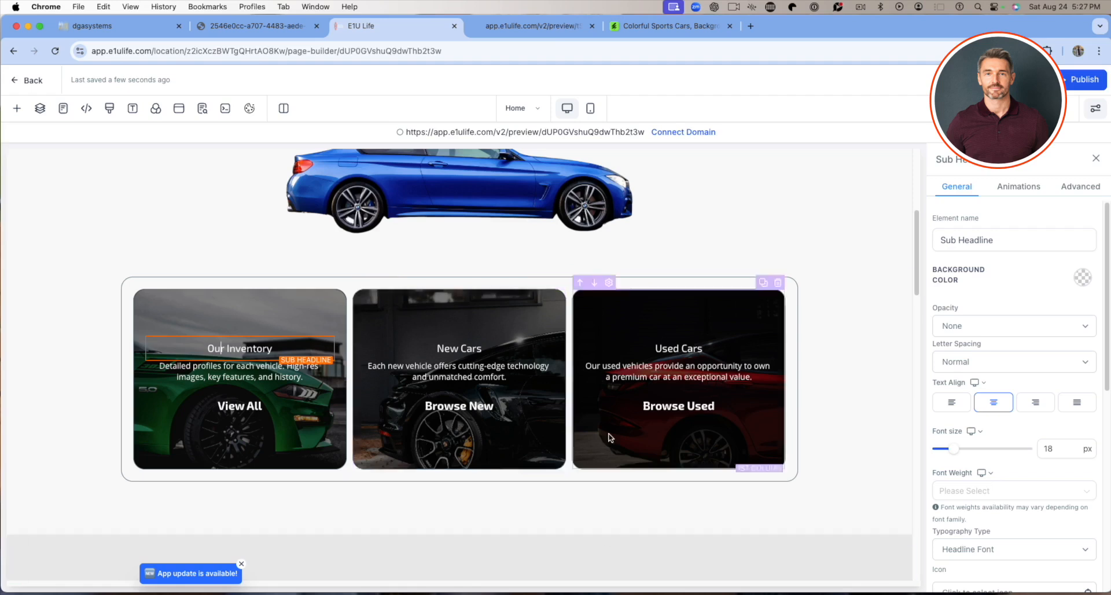
Look over the home page down to the Recent News block, then show the settings of the navigation menu
scroll(578, 440, "down", 10)
scroll(514, 431, "down", 15)
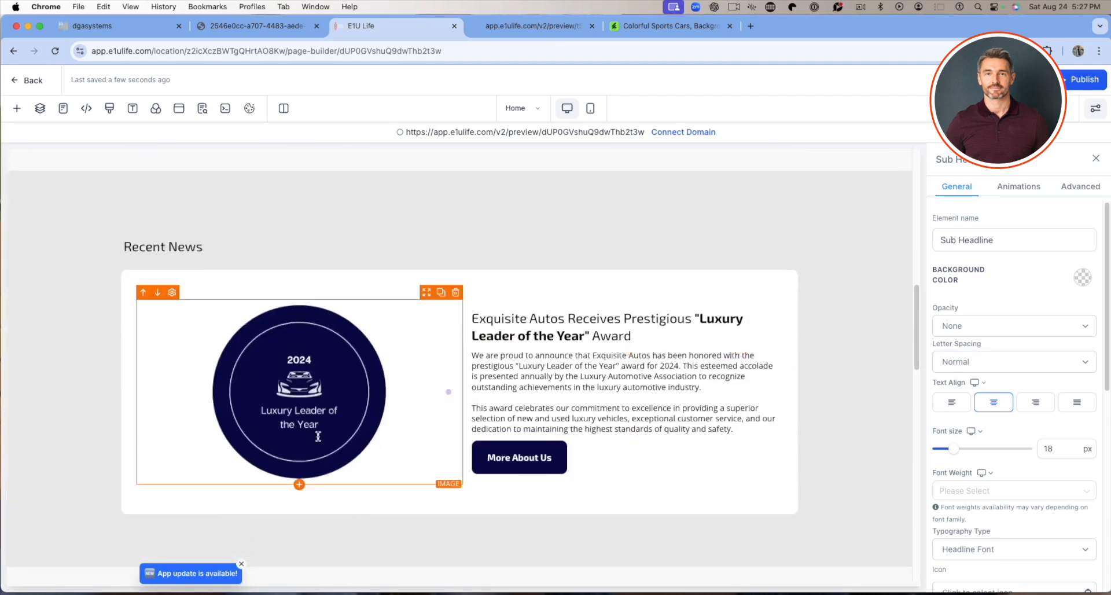
scroll(514, 431, "down", 6)
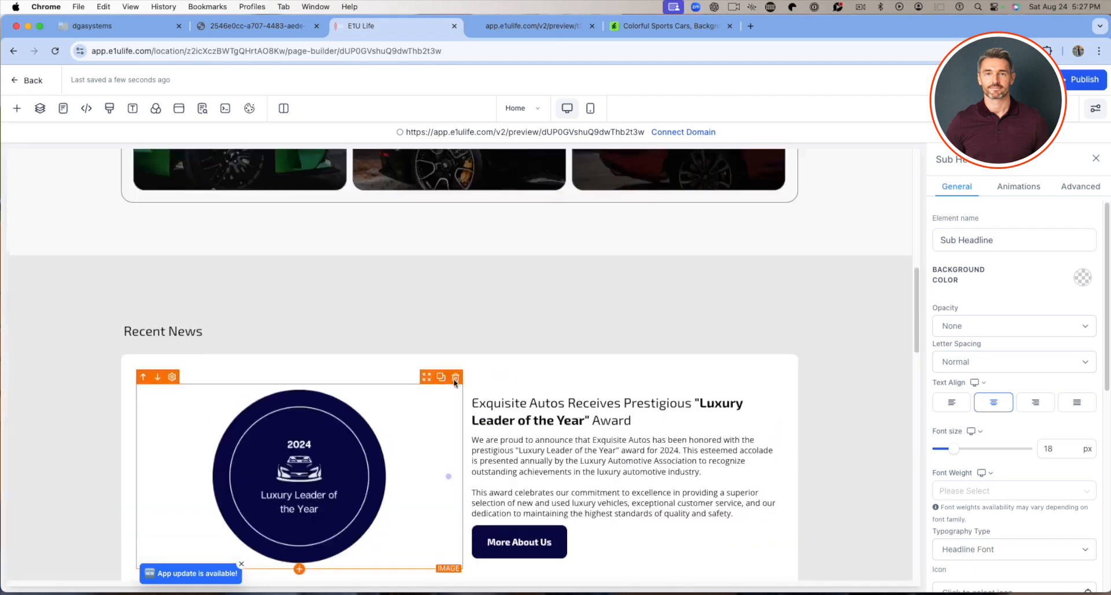
scroll(454, 381, "up", 10)
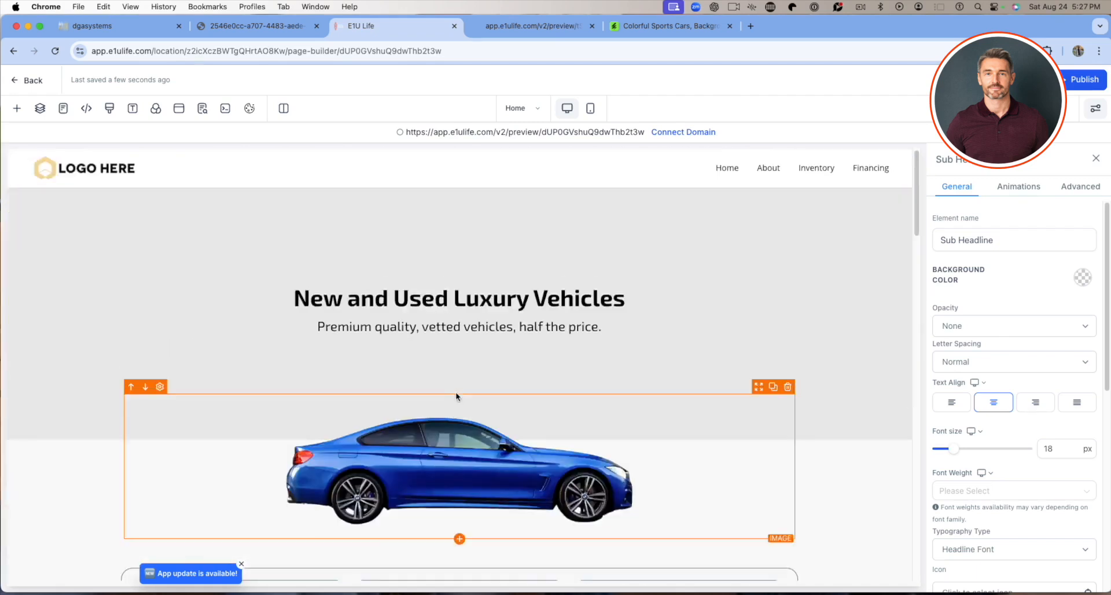
left_click(123, 171)
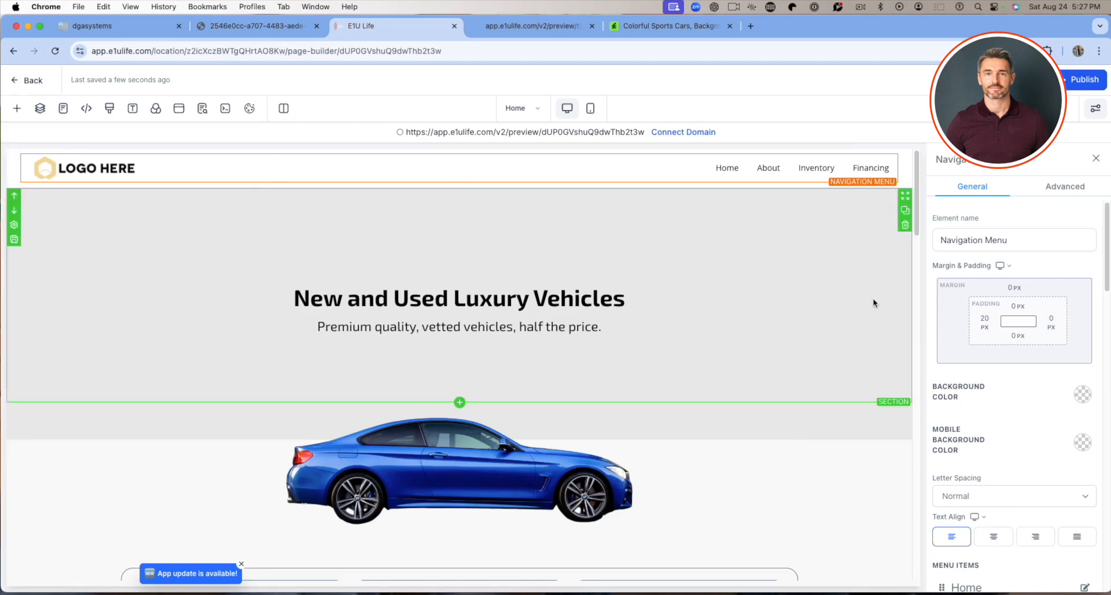
Set both the bottom margin and the bottom padding of the blue car image to 50 px
scroll(797, 341, "down", 5)
scroll(723, 353, "up", 2)
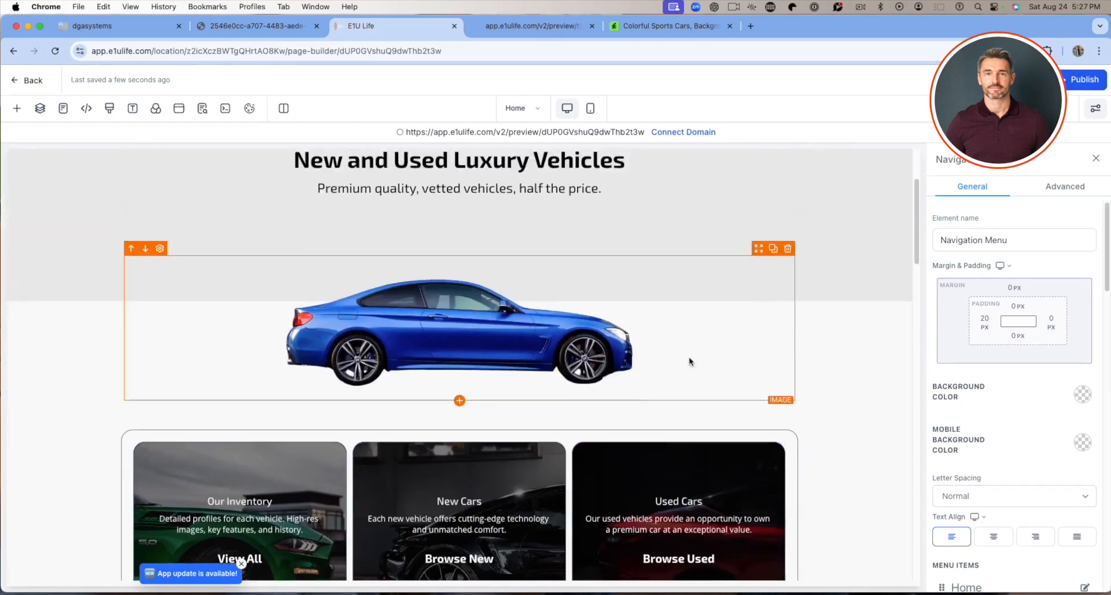
left_click(527, 291)
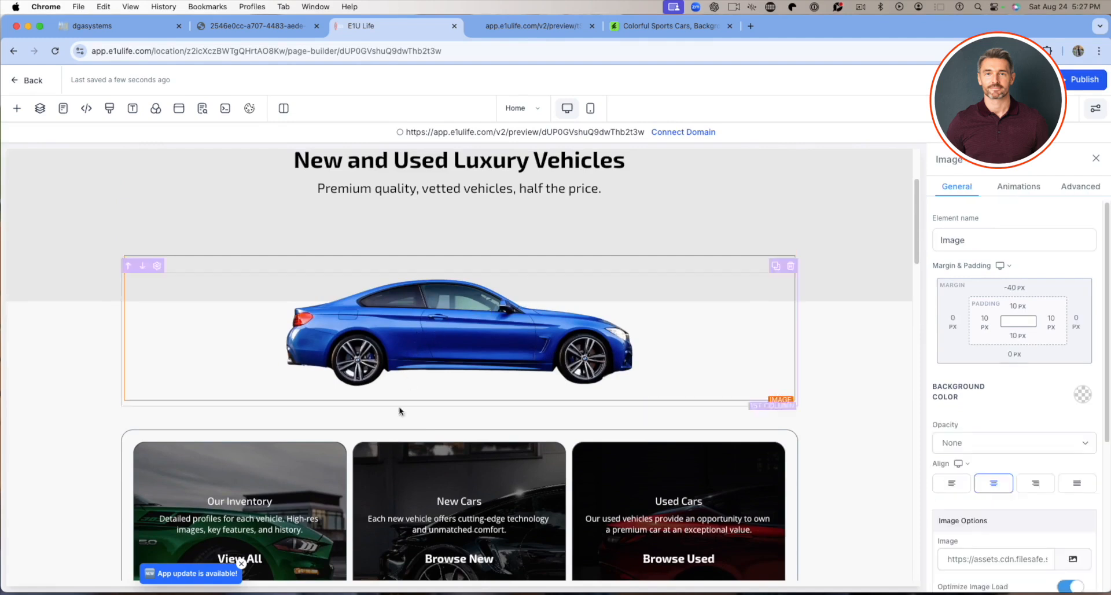
left_click(1014, 356)
left_click_drag(979, 386, 1019, 381)
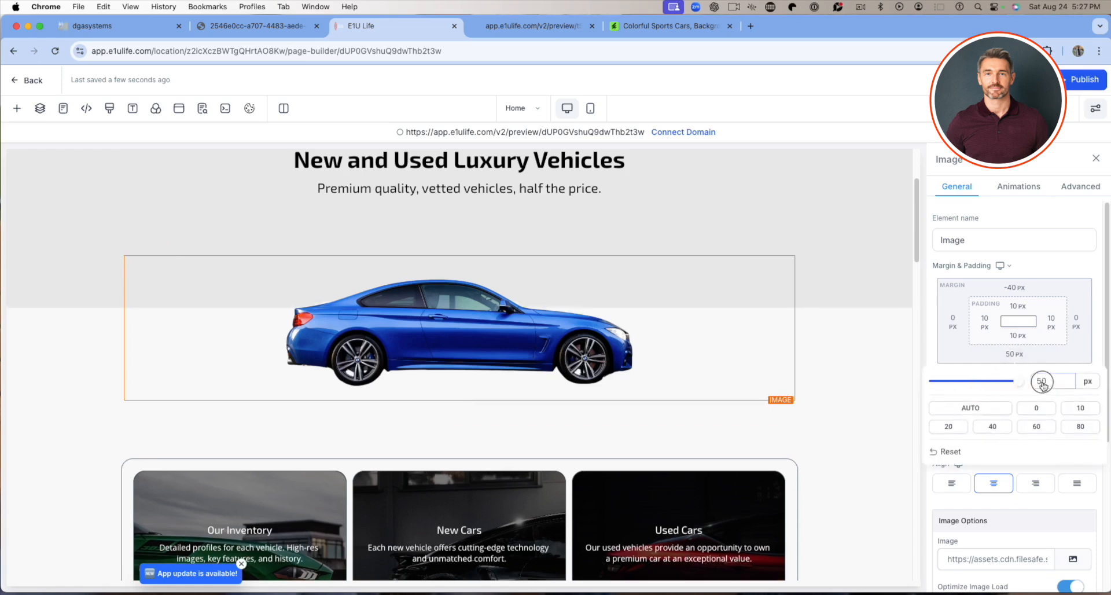
left_click(1018, 336)
left_click_drag(958, 368, 1025, 362)
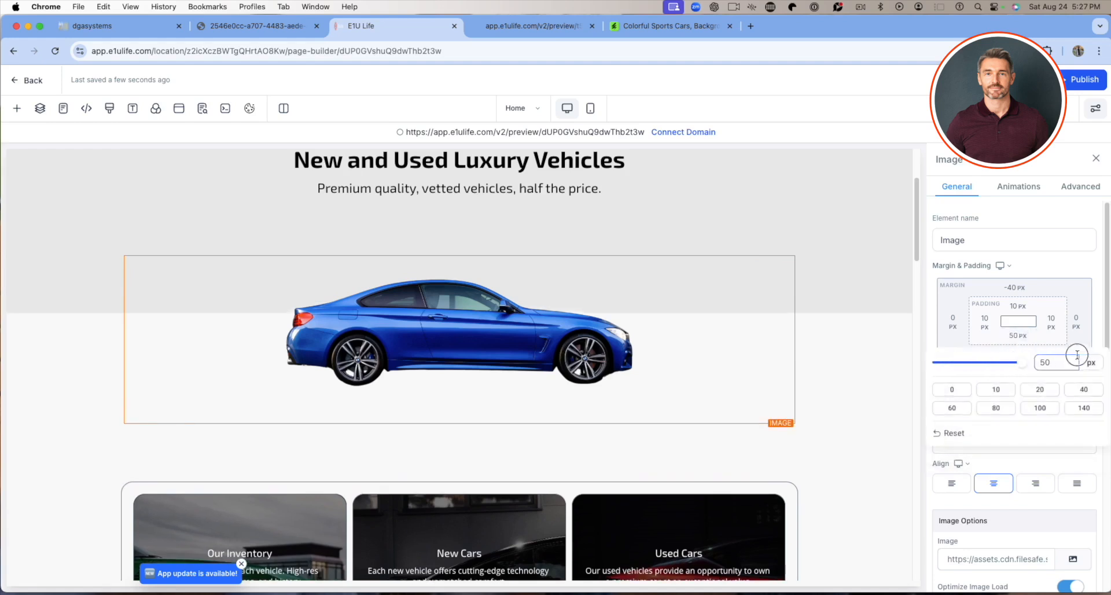
Set the bottom margin of the column holding the car image to -50 px and lower its bottom padding to the minimum
left_click(797, 368)
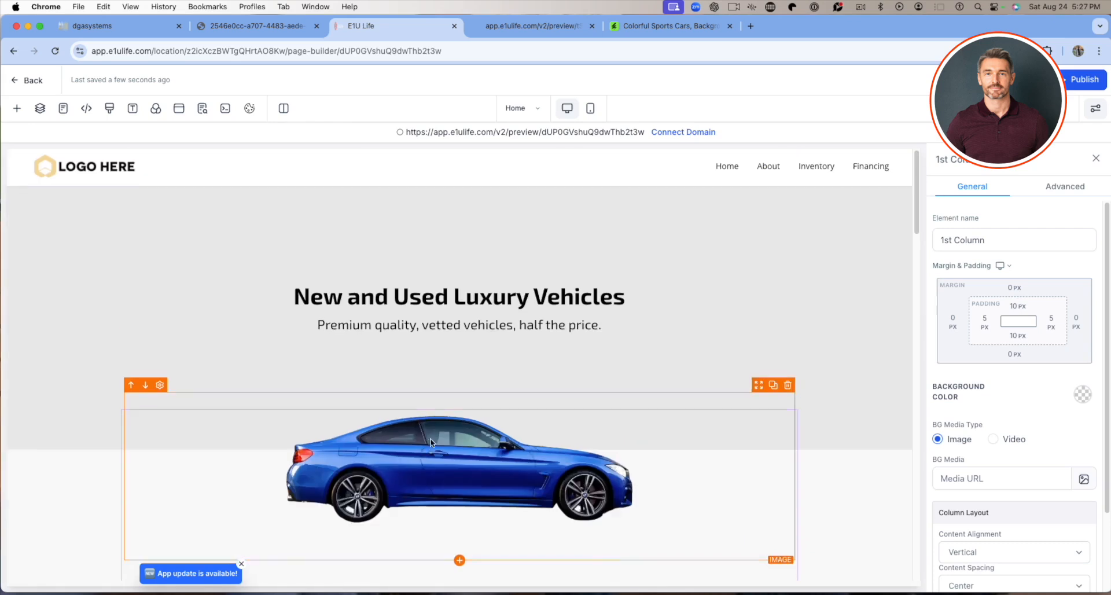
scroll(428, 442, "down", 5)
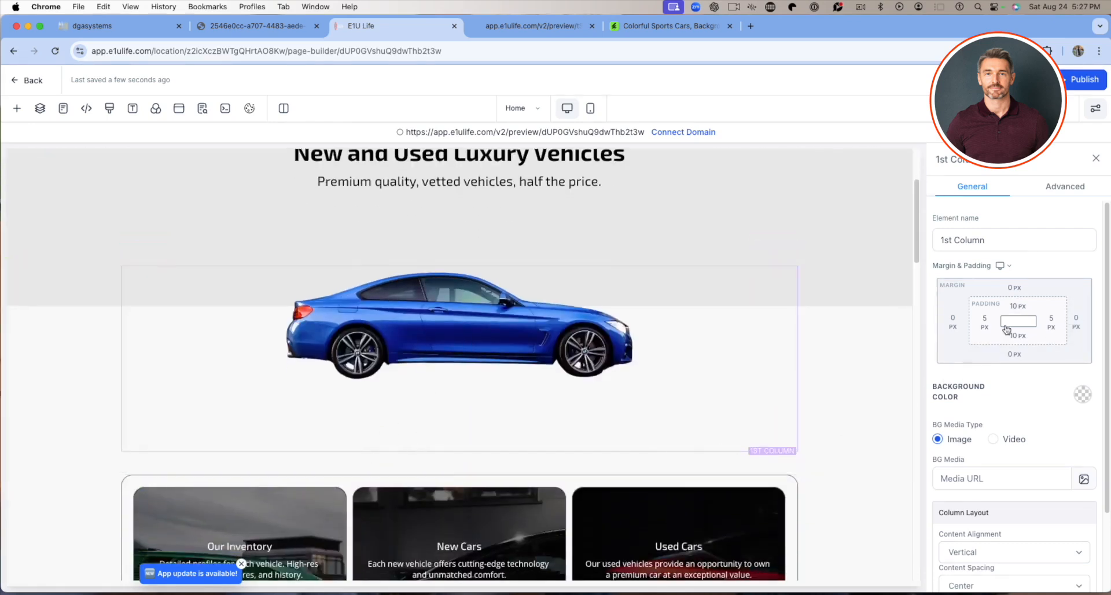
left_click(1011, 354)
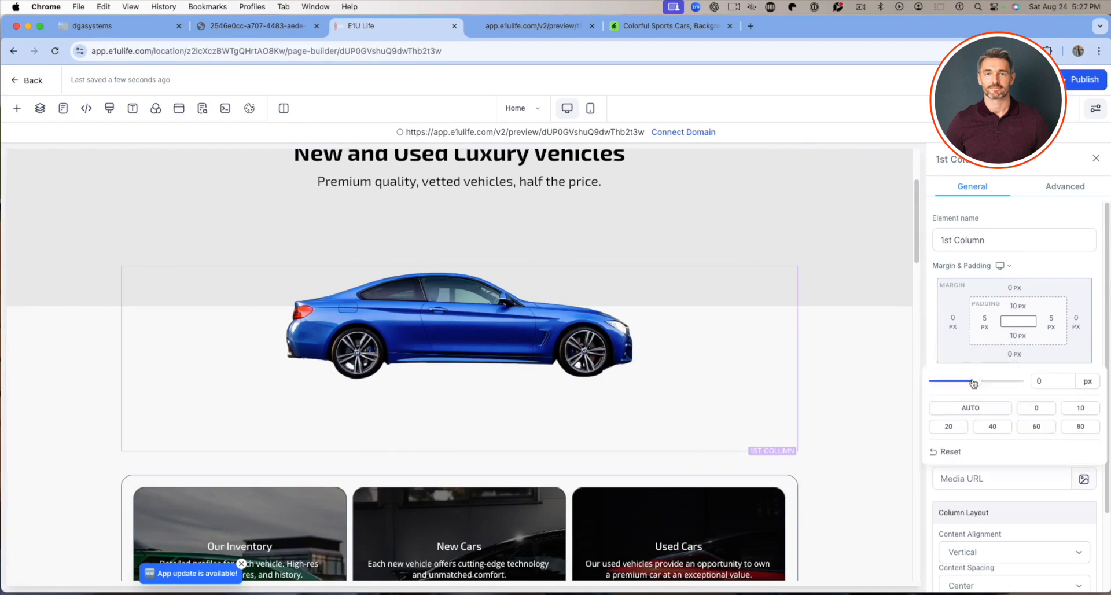
left_click_drag(972, 382, 911, 383)
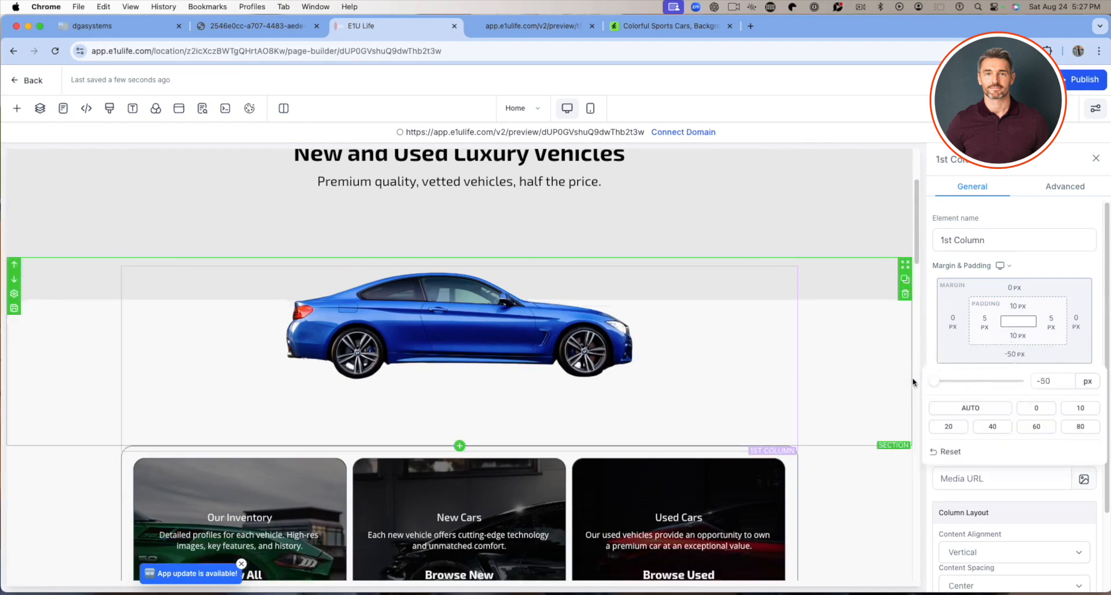
left_click(1014, 338)
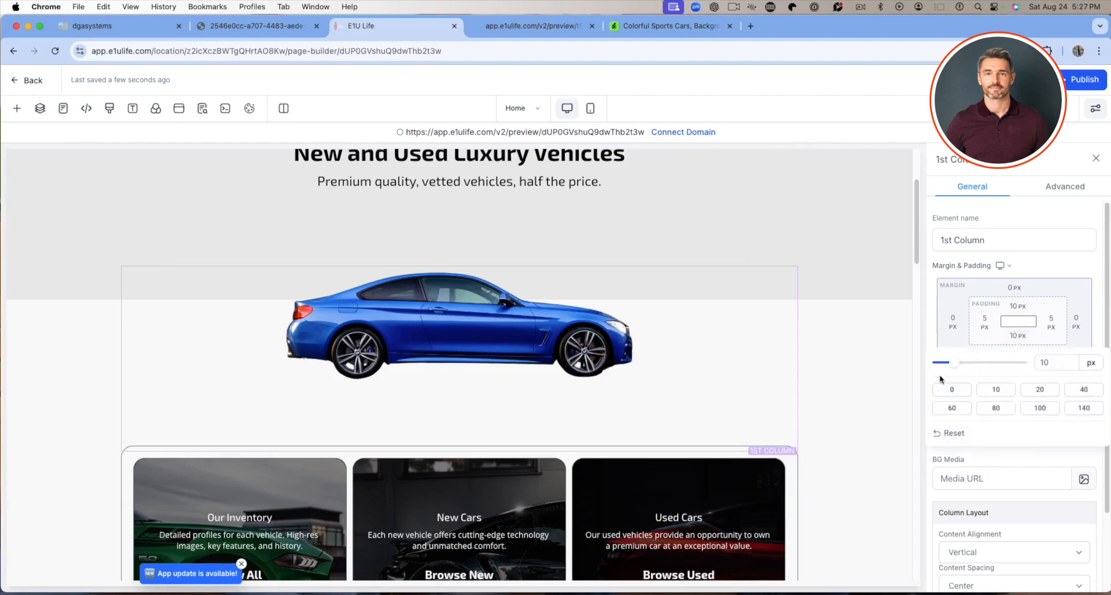
left_click_drag(949, 363, 929, 370)
left_click(866, 373)
Show the car image's settings, then examine the font, icon, alignment, colour and text options of the Browse Financing Options button
scroll(598, 381, "up", 2)
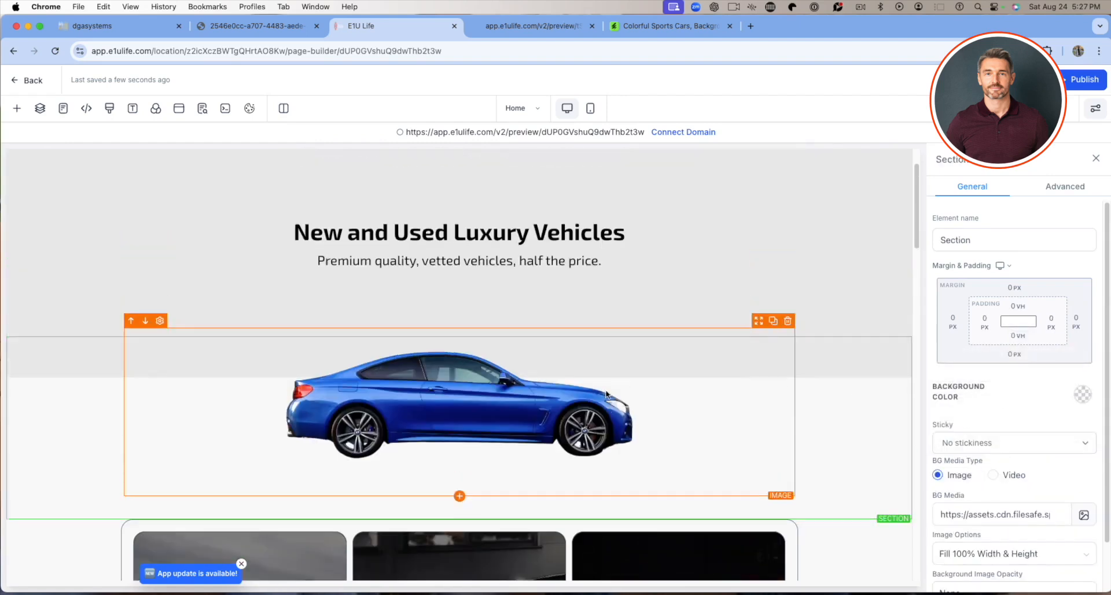
left_click(597, 380)
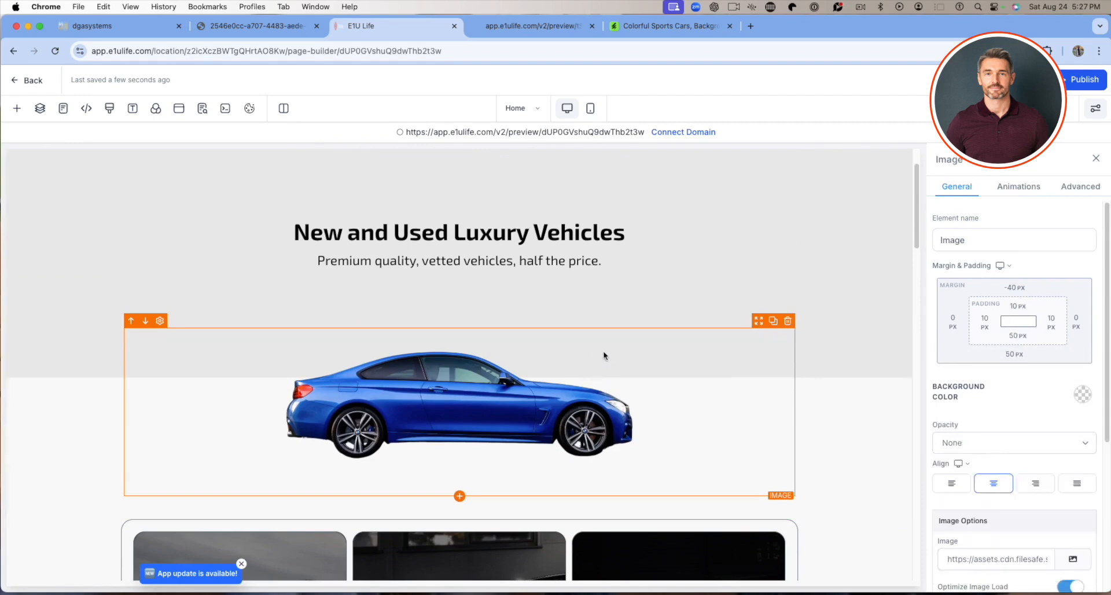
scroll(456, 444, "down", 5)
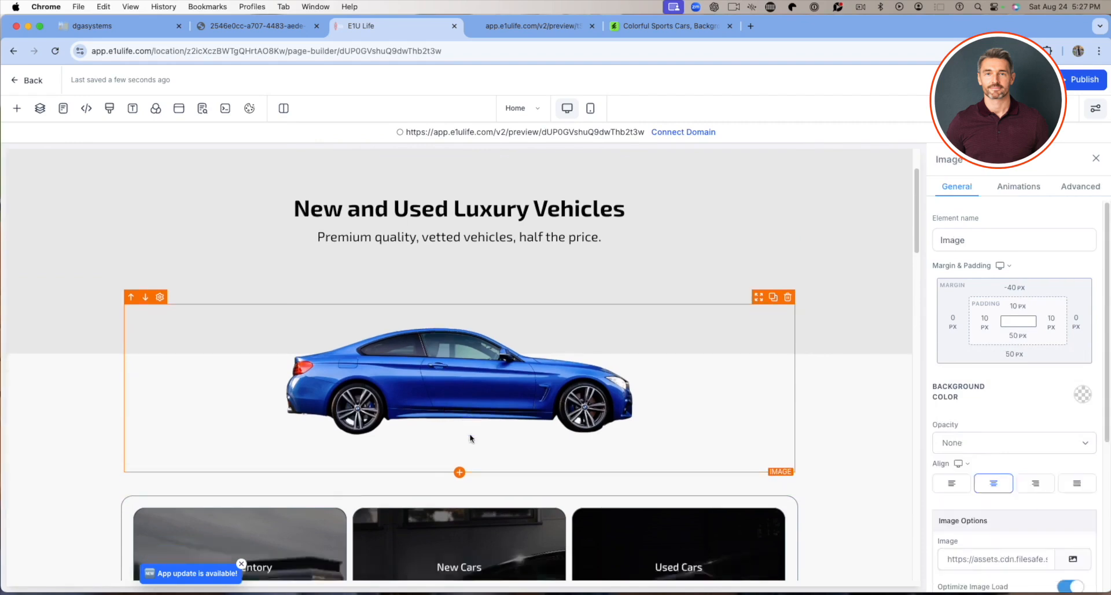
scroll(582, 434, "down", 15)
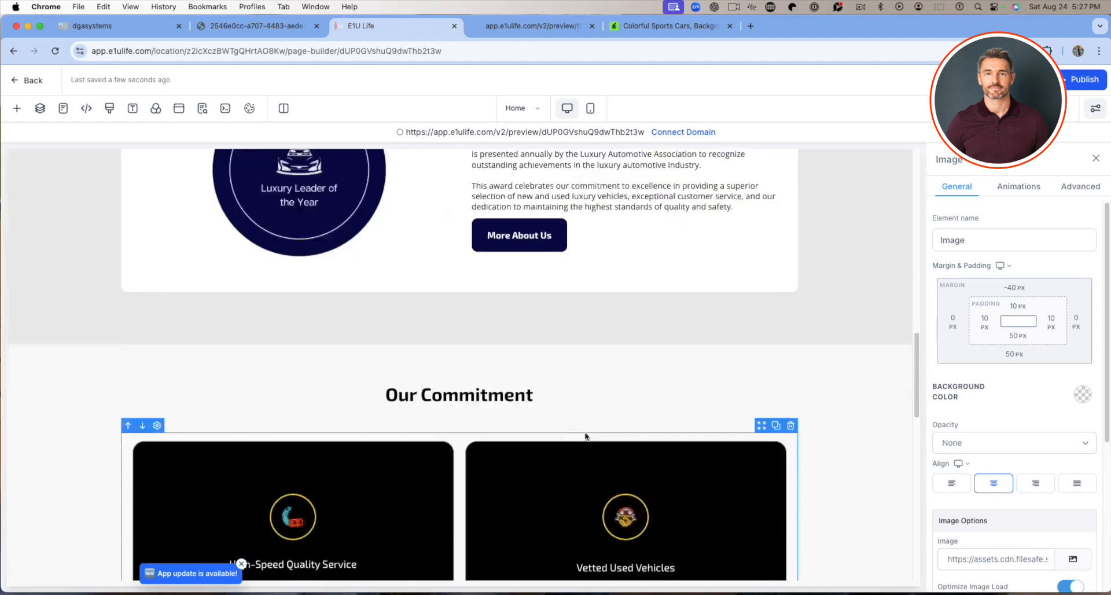
left_click(599, 363)
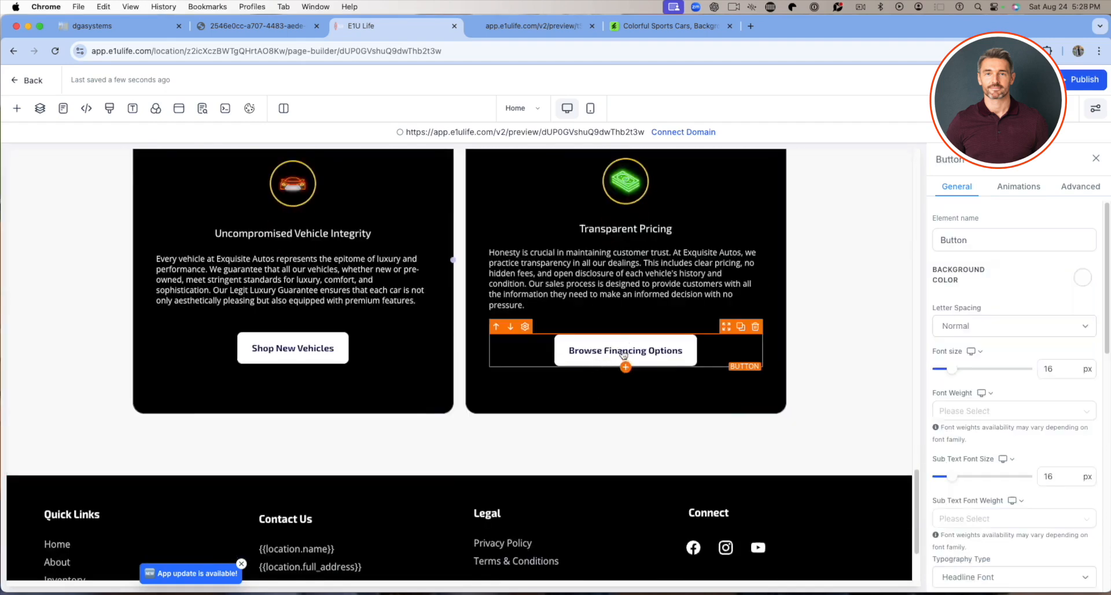
scroll(988, 326, "down", 10)
scroll(988, 326, "up", 5)
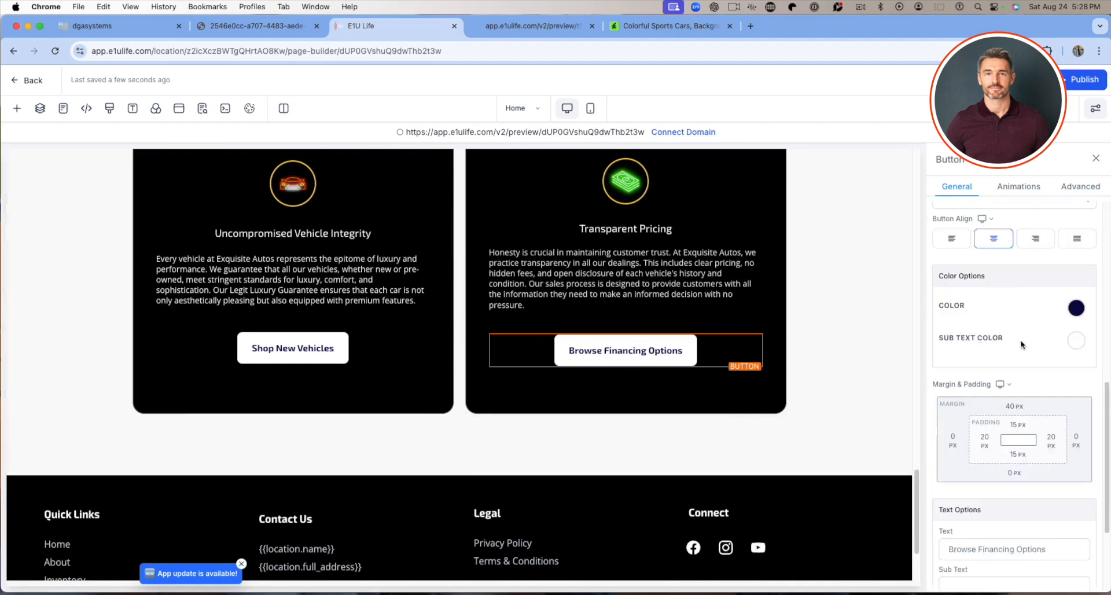
scroll(1015, 340, "up", 4)
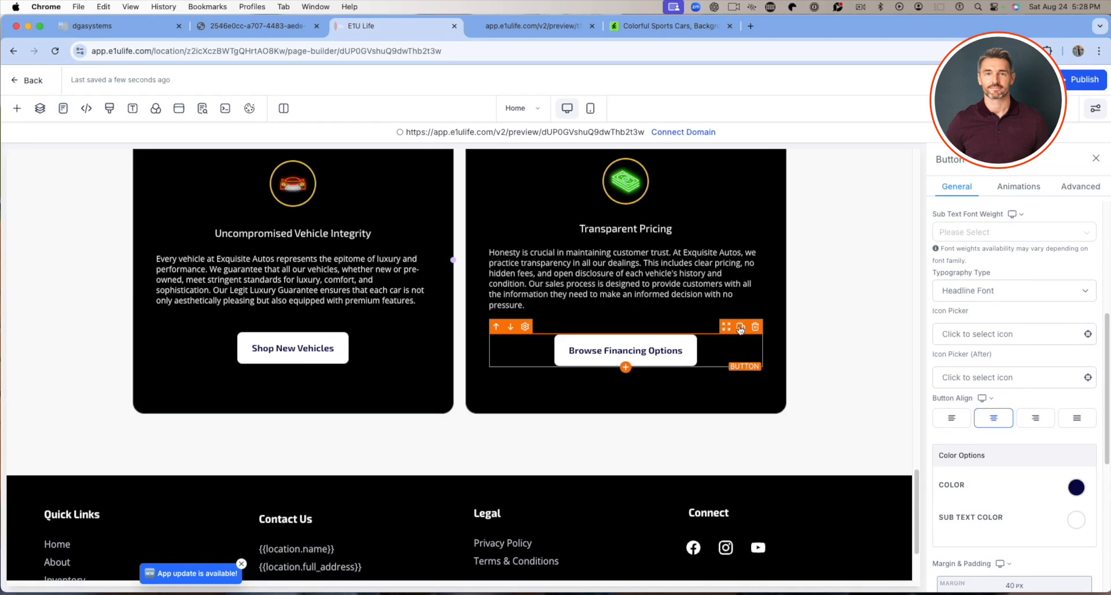
Duplicate the Browse Financing Options button and delete the copy
left_click(741, 327)
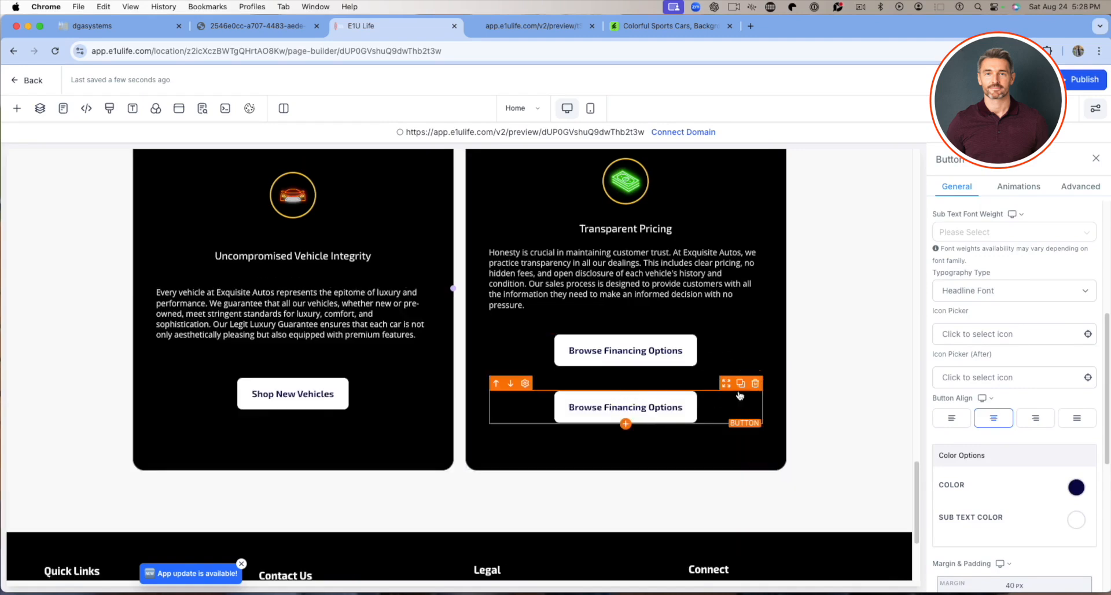
left_click(755, 384)
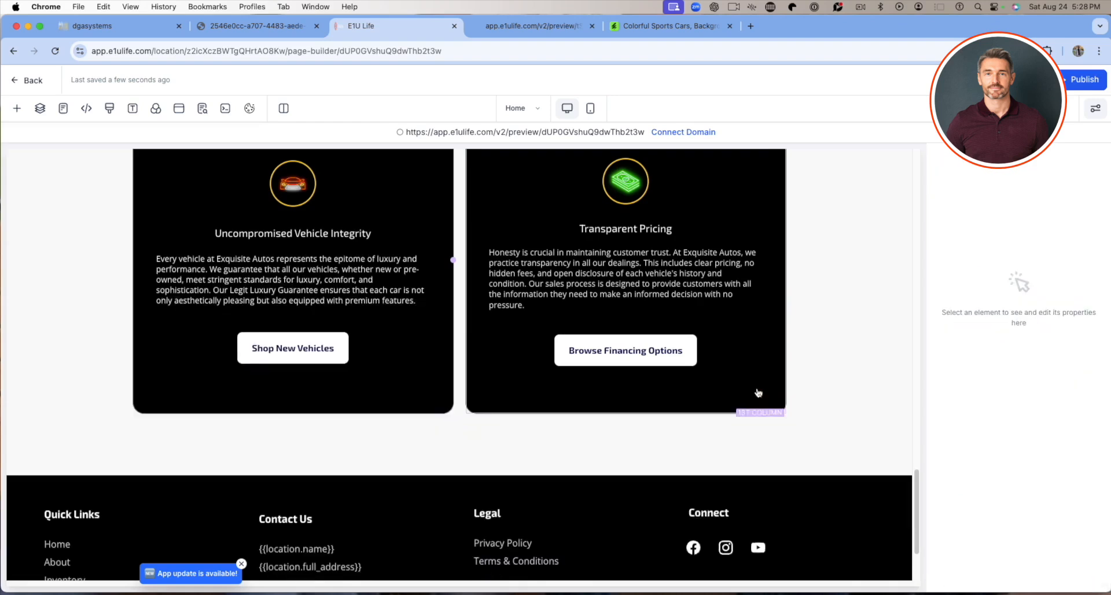
Highlight the name, address and phone placeholders in the footer's Contact Us list, then check the email line and the empty Legal list item
scroll(557, 322, "down", 3)
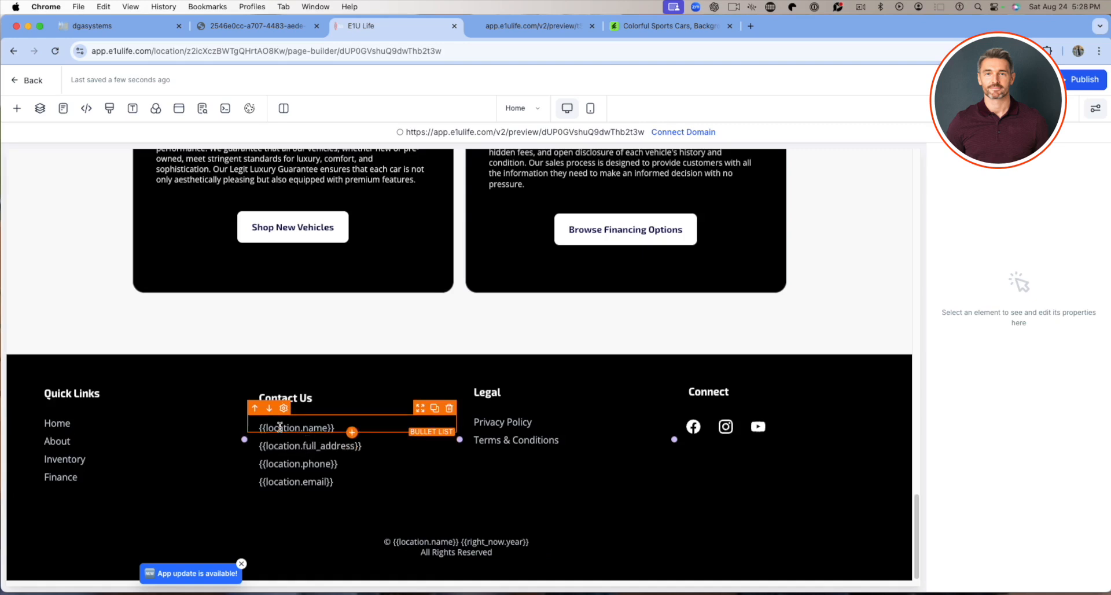
left_click(339, 428)
left_click_drag(338, 429, 258, 434)
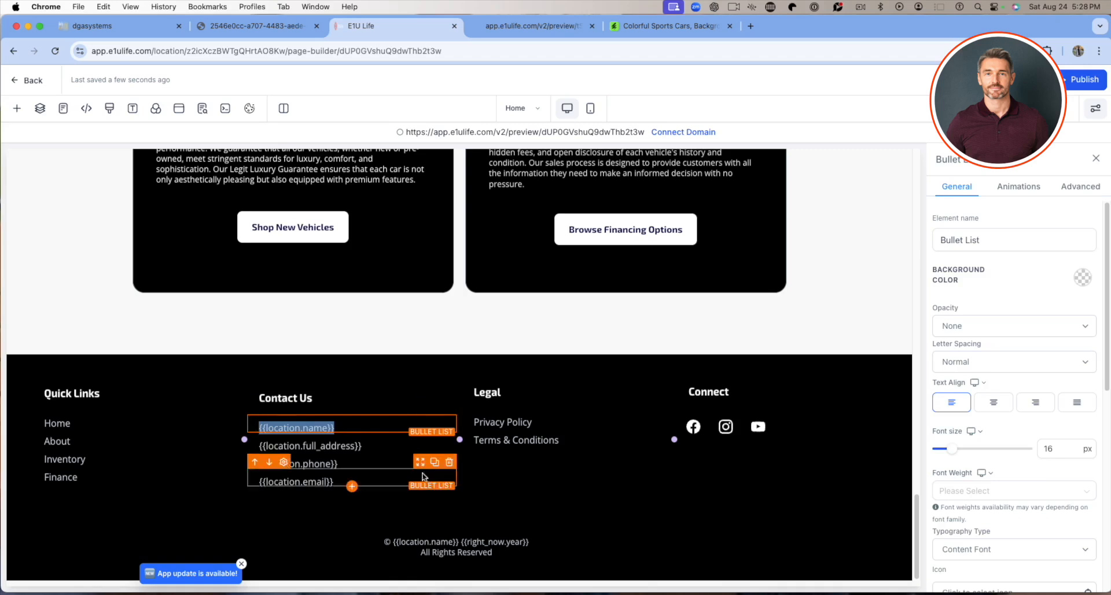
left_click_drag(362, 447, 262, 445)
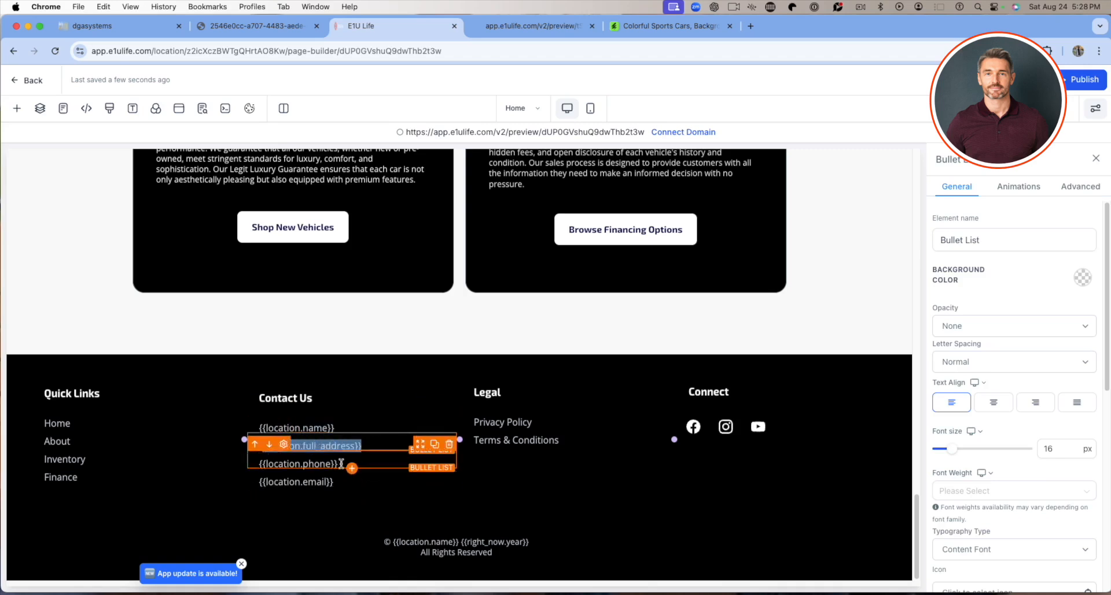
left_click_drag(337, 461, 259, 464)
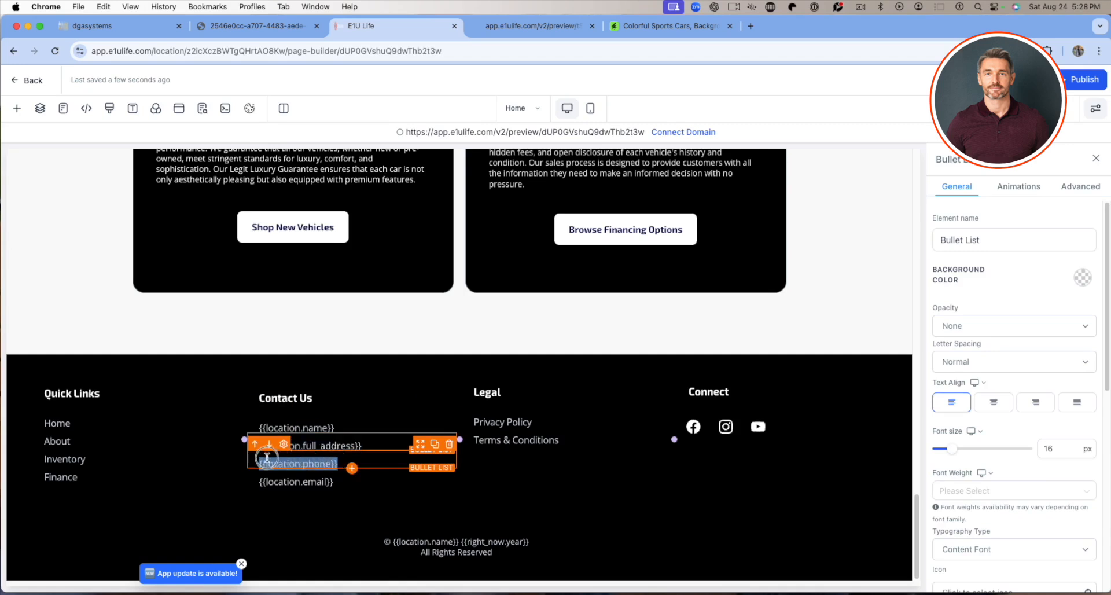
left_click(324, 480)
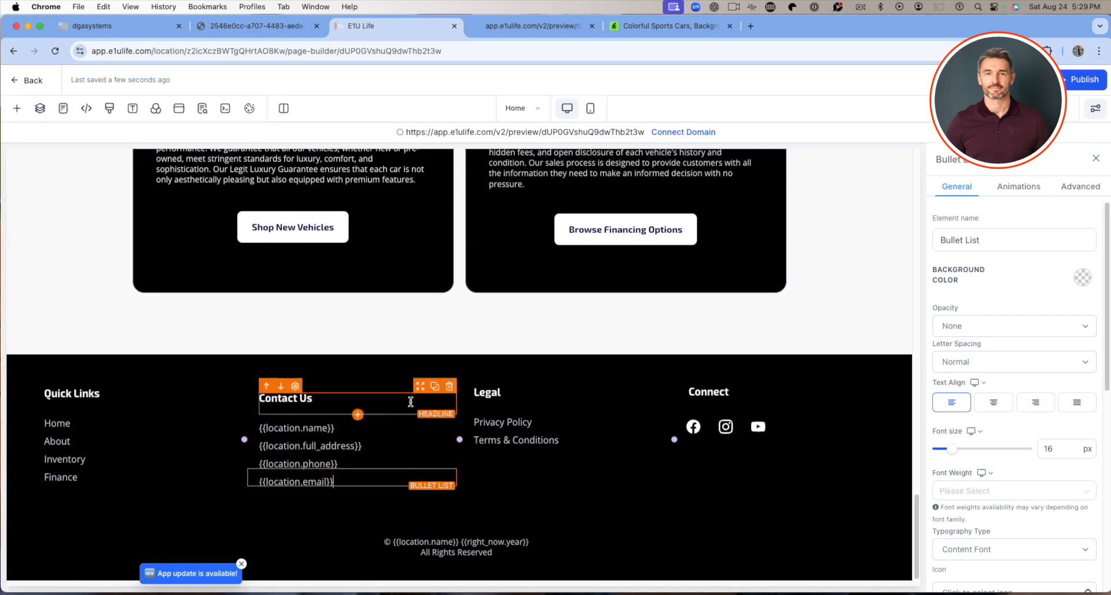
left_click(531, 458)
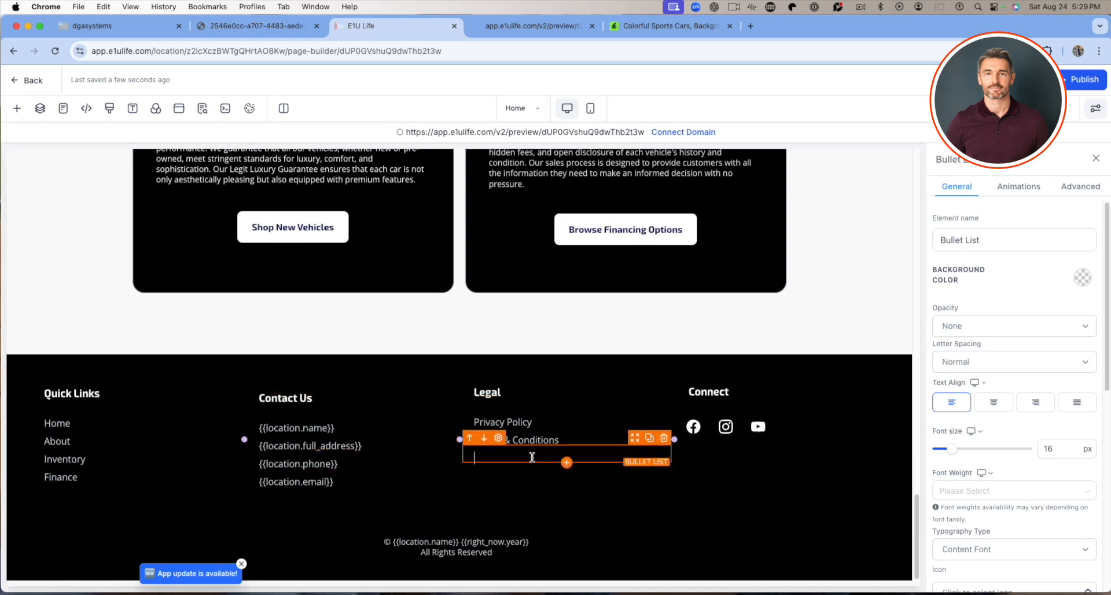
Show the settings of the section with the main headline, then view the global sections available to add and close the list
scroll(543, 445, "up", 20)
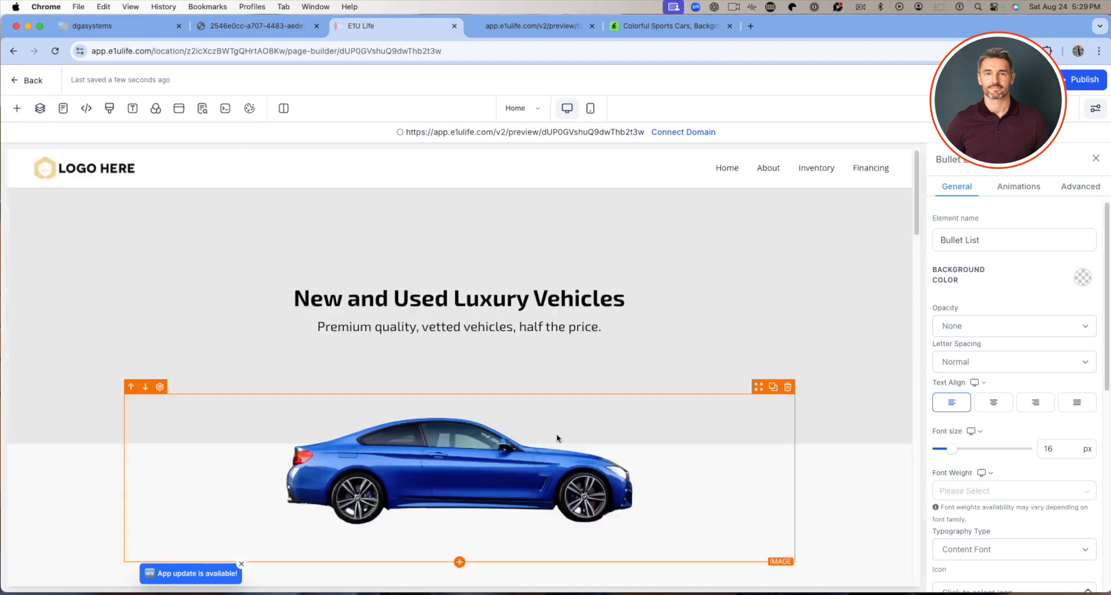
left_click(475, 220)
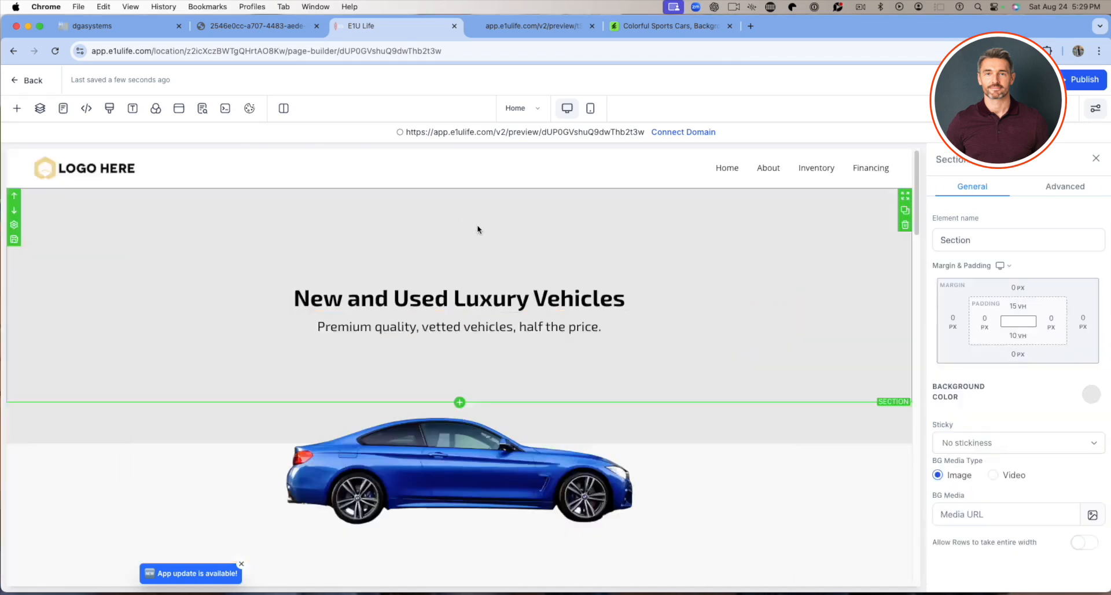
left_click(17, 113)
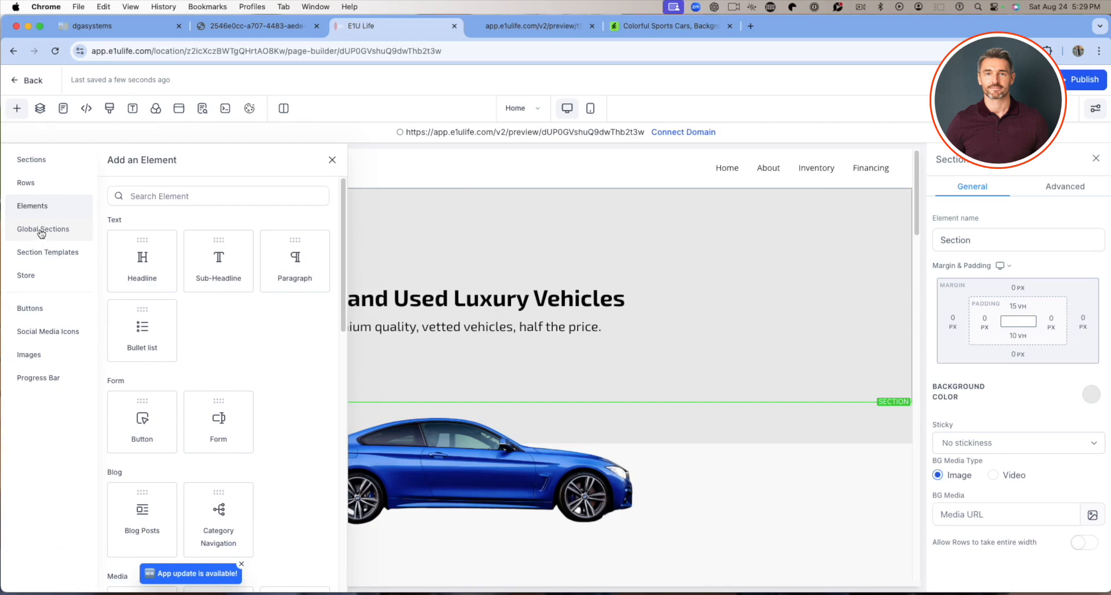
left_click(41, 232)
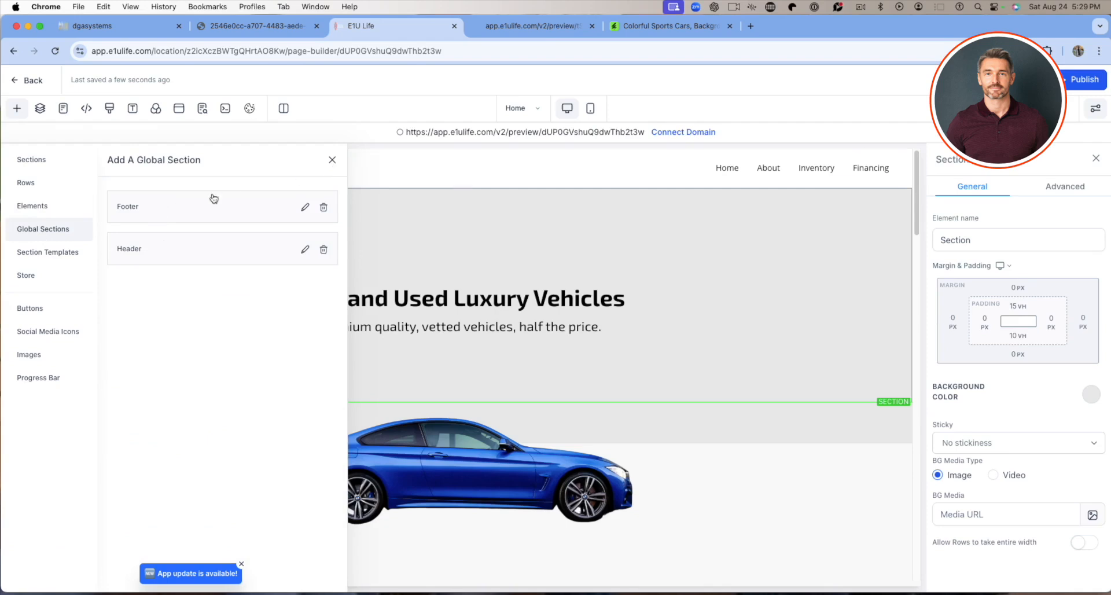
left_click(335, 162)
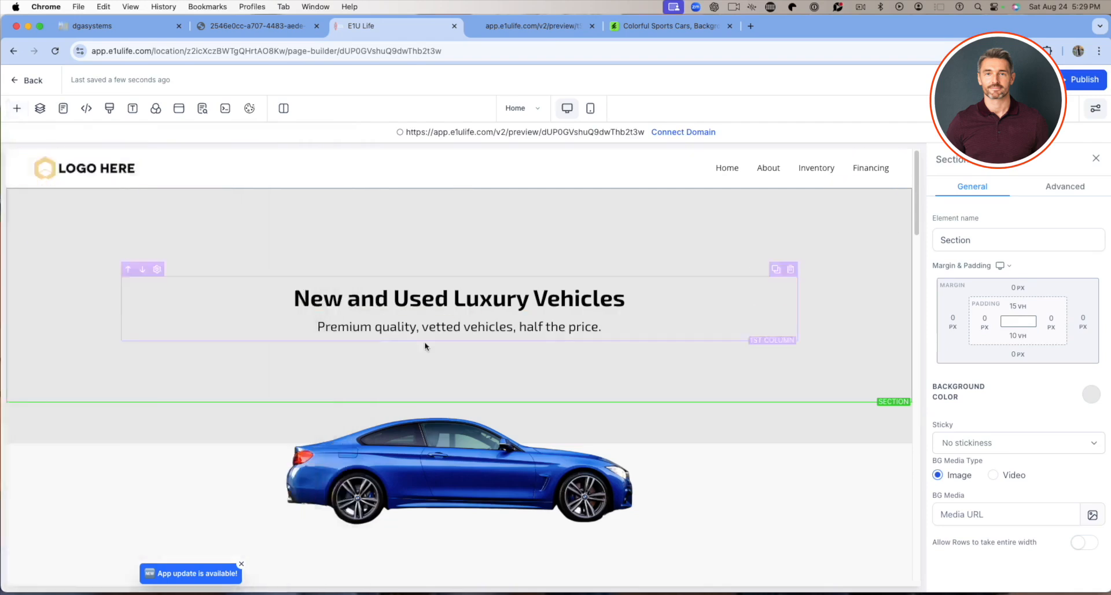
Show the settings of the Footer global section at the end of the page
scroll(428, 324, "down", 15)
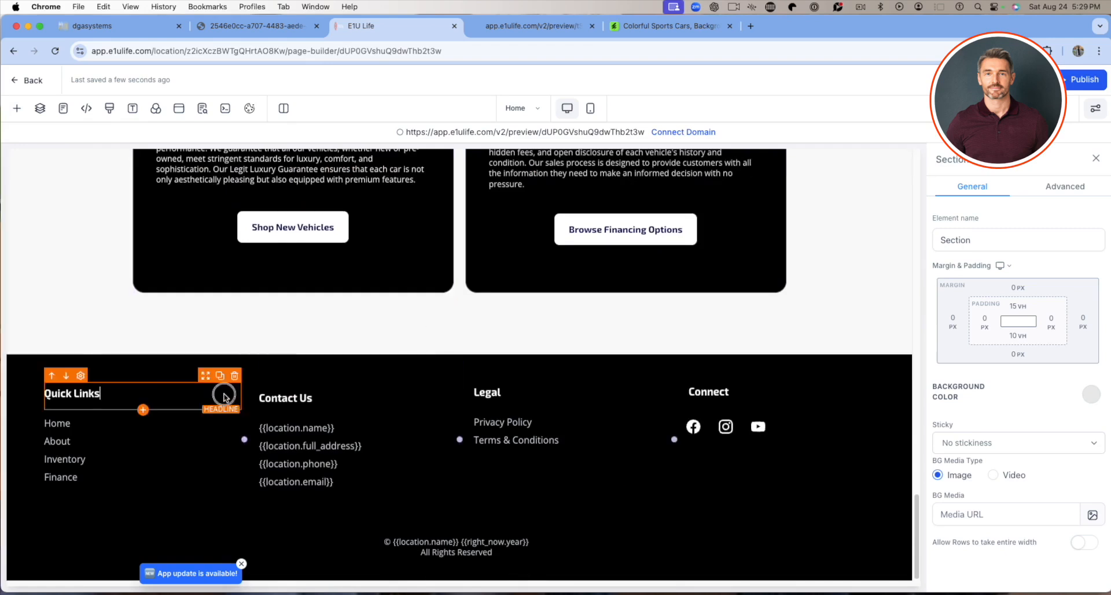
left_click(224, 393)
left_click(141, 367)
left_click(58, 356)
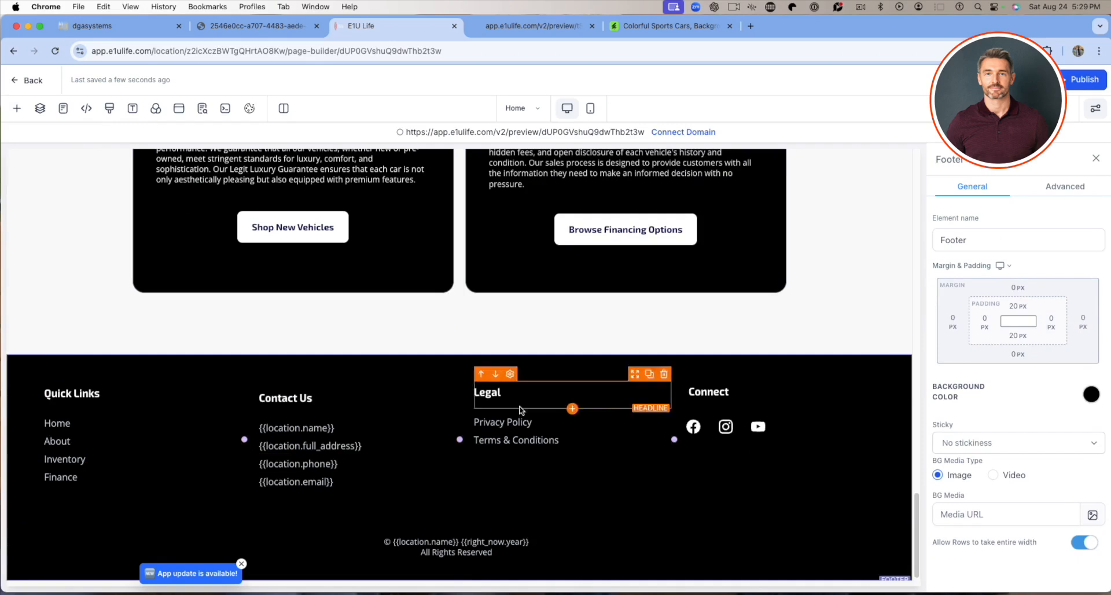
Leave the Home page editor, discarding the unsaved changes, and return to the website's page list
scroll(632, 425, "up", 10)
scroll(633, 426, "up", 10)
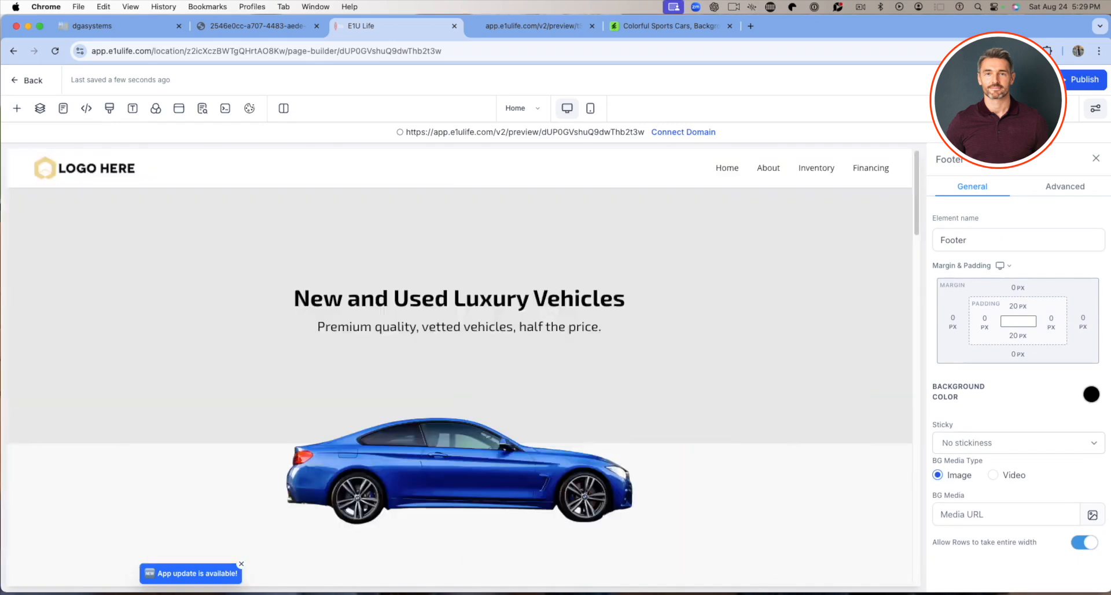
left_click(32, 82)
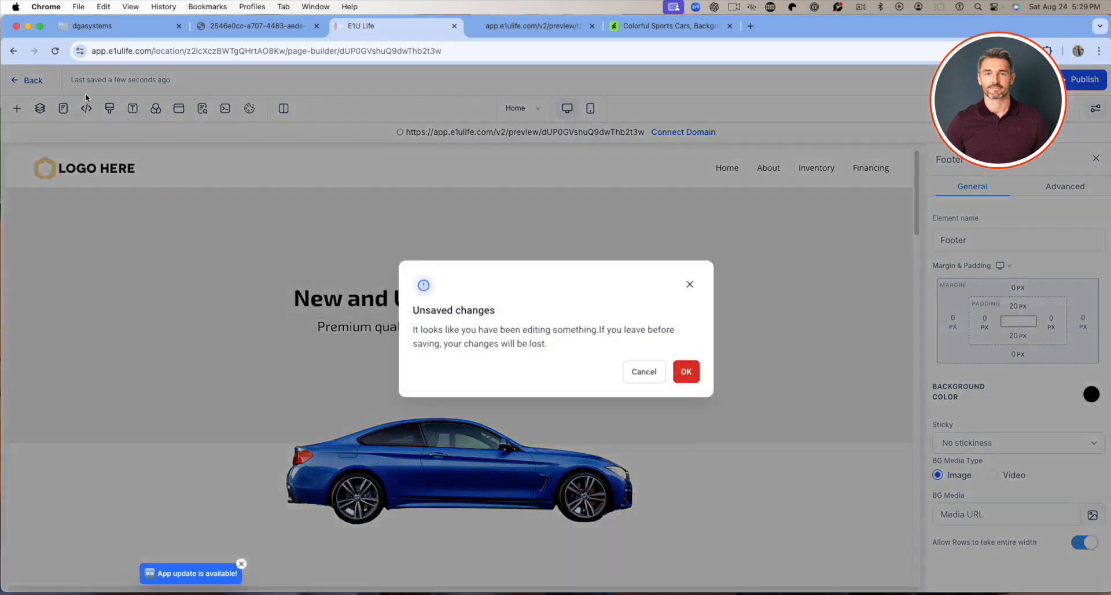
left_click(684, 366)
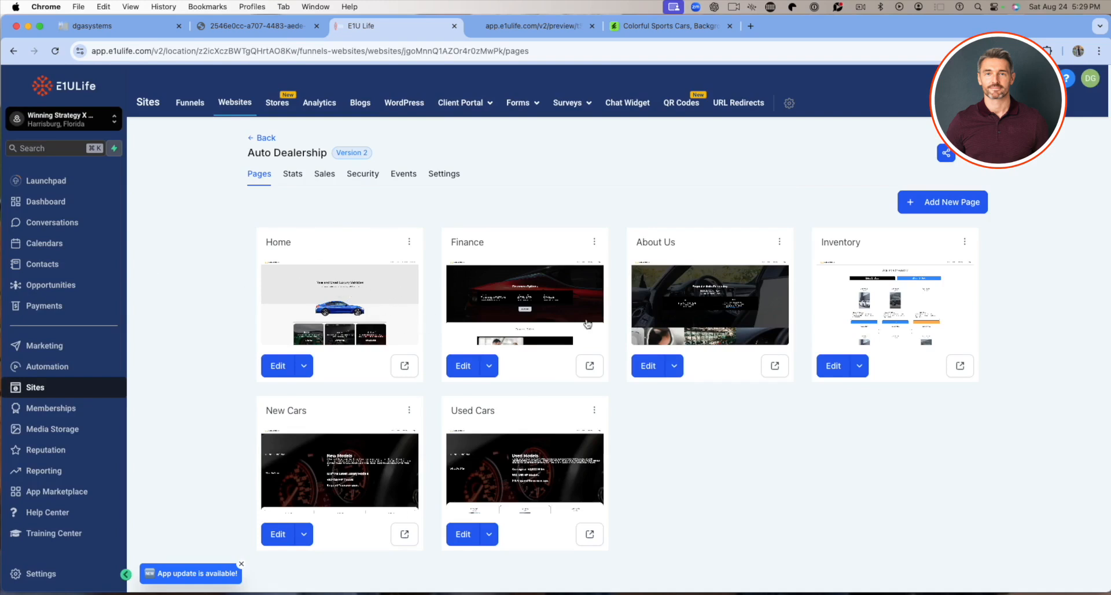
Preview the Finance page and highlight the filled-in business contact details in its footer
left_click(589, 365)
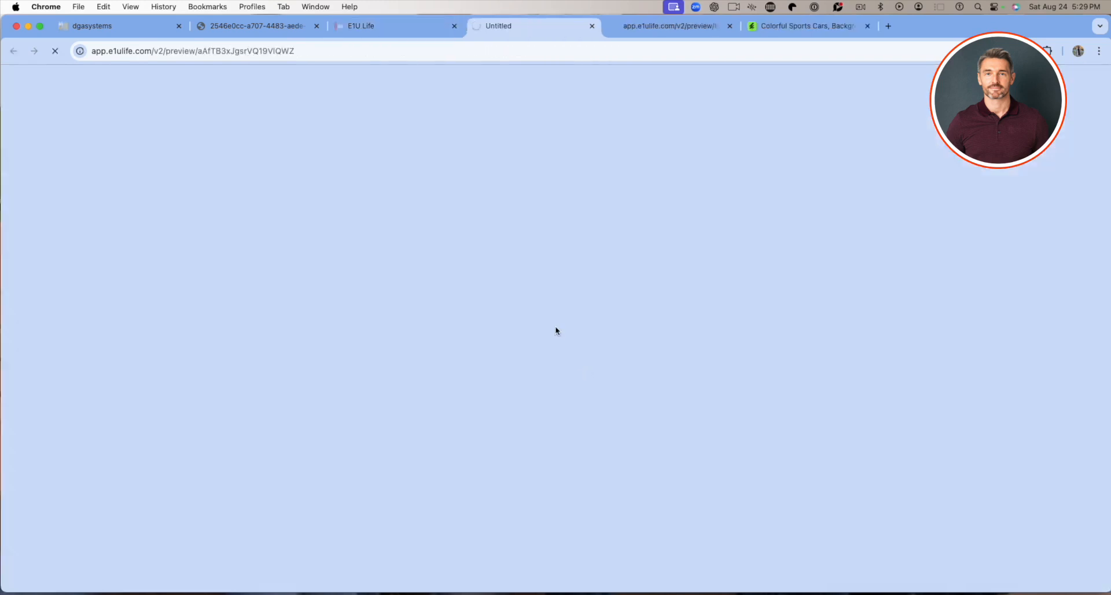
scroll(556, 330, "down", 15)
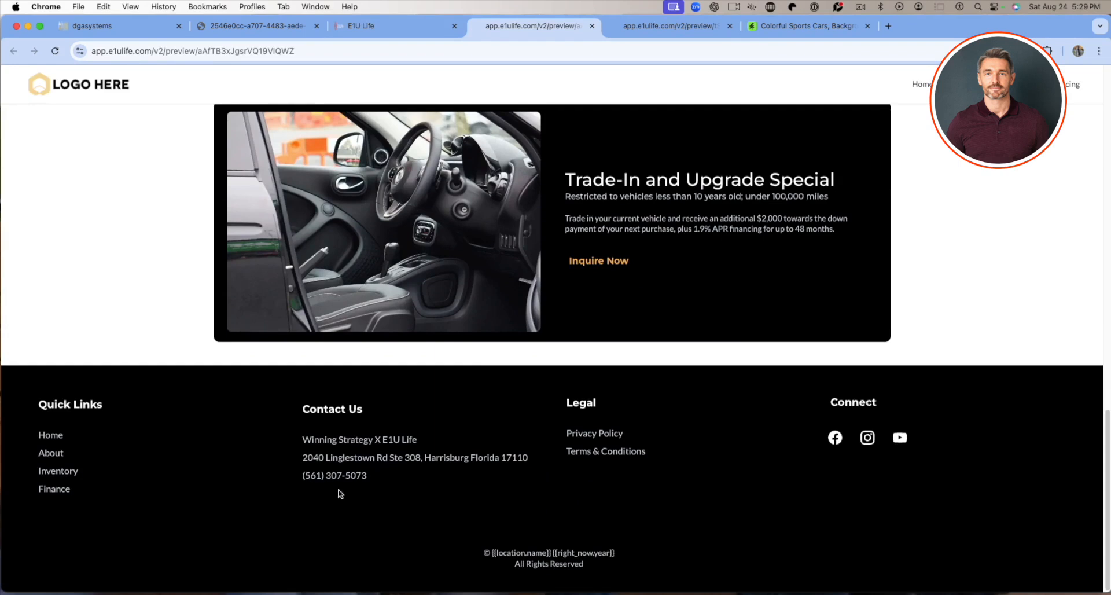
left_click_drag(303, 441, 463, 445)
left_click_drag(306, 466, 507, 474)
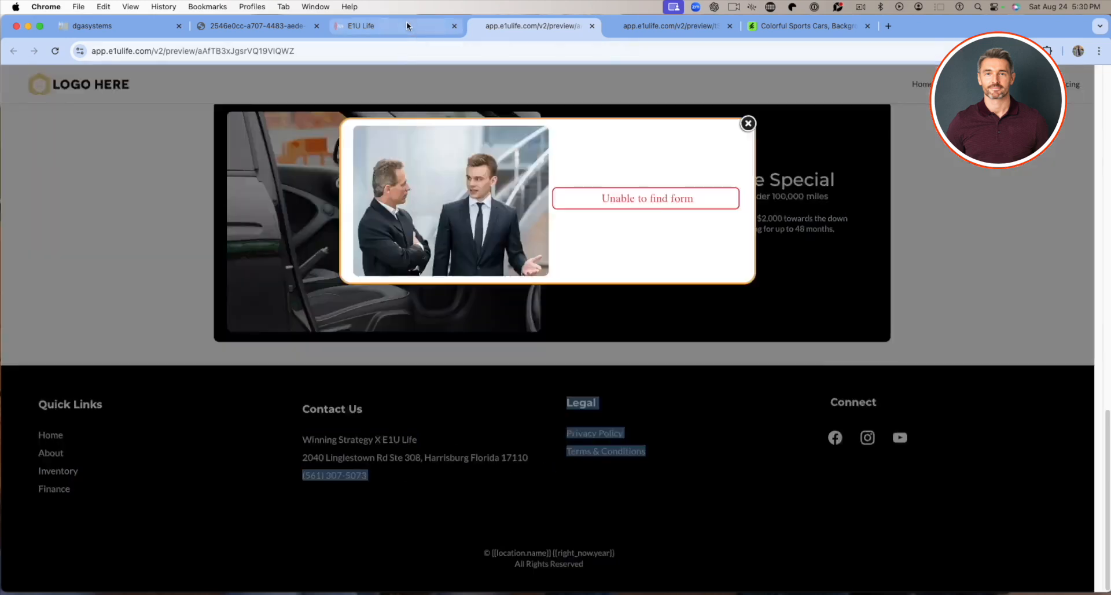
Open the Finance page in the editor and show the contact placeholders in its footer
left_click(407, 25)
left_click(456, 365)
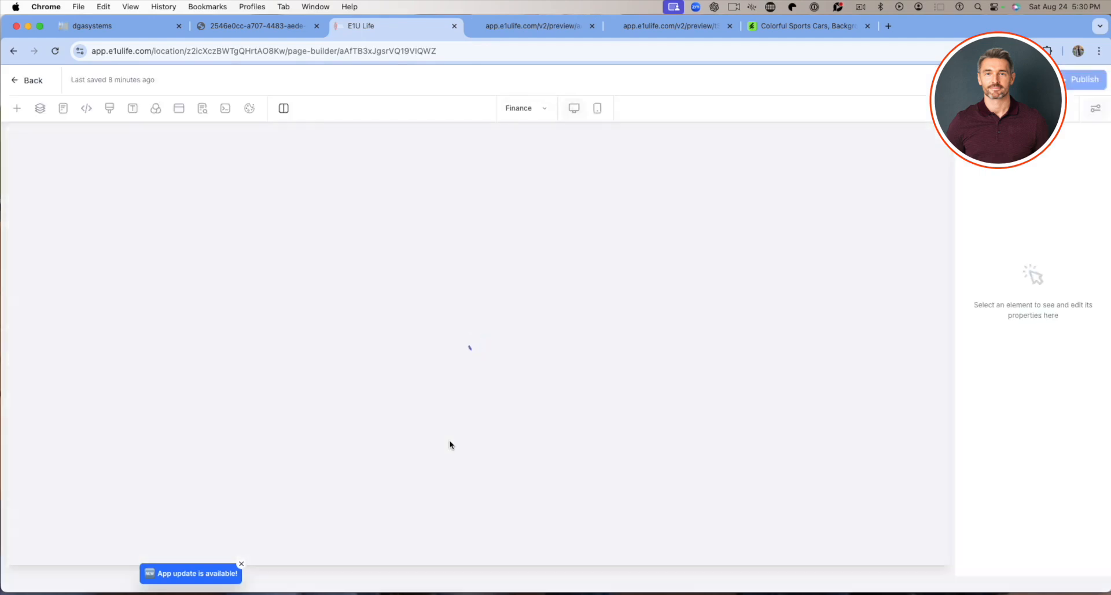
scroll(449, 443, "down", 15)
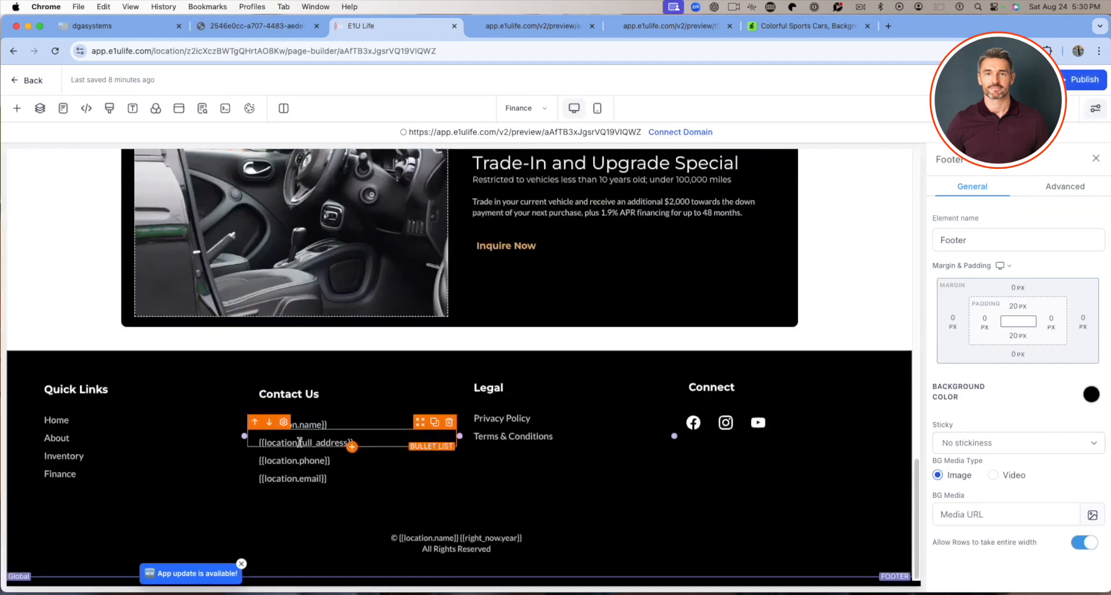
Compare the footer with the Finance page preview, dismissing its form popup, and close the preview
left_click(521, 26)
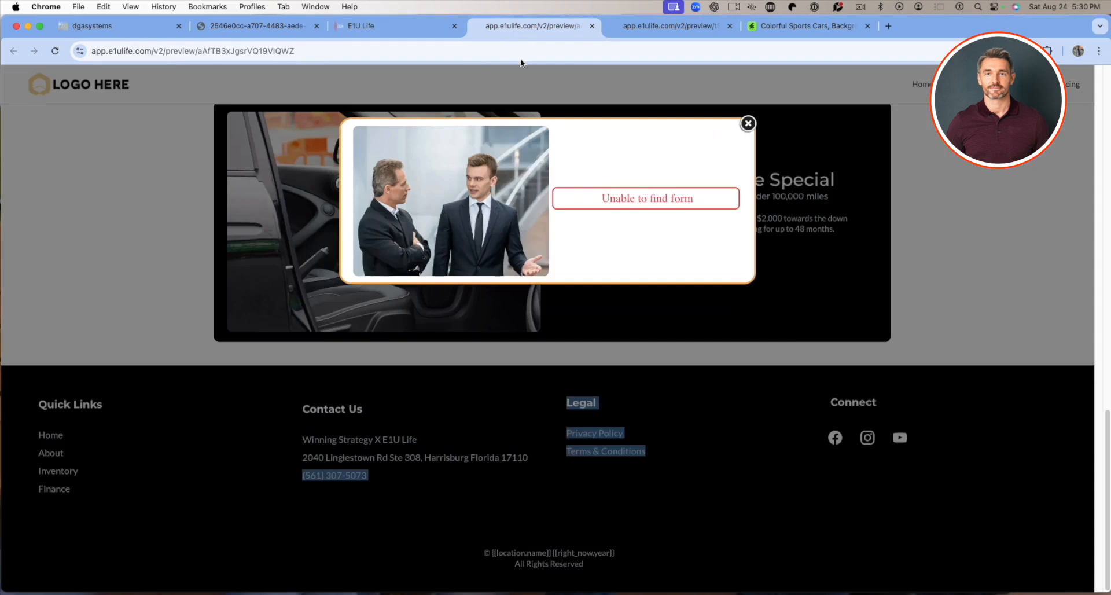
left_click(376, 460)
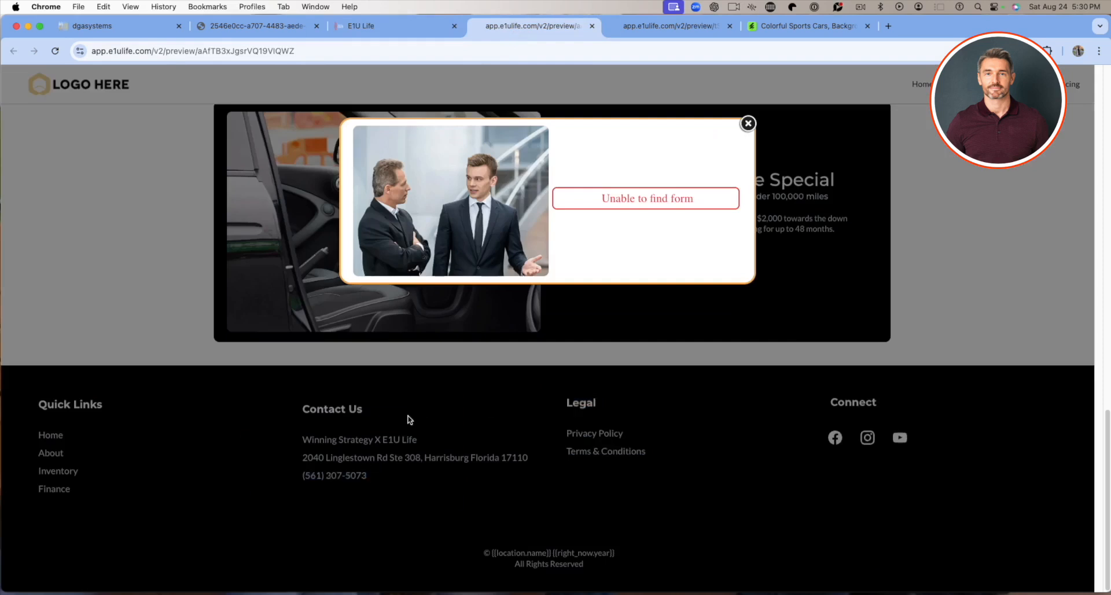
left_click(748, 124)
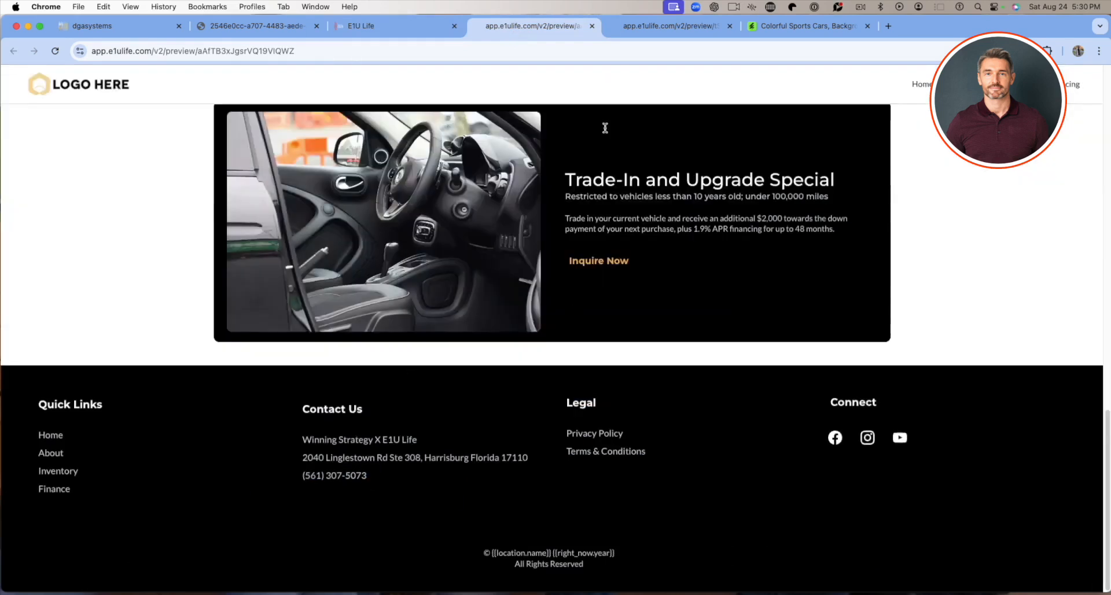
left_click(591, 26)
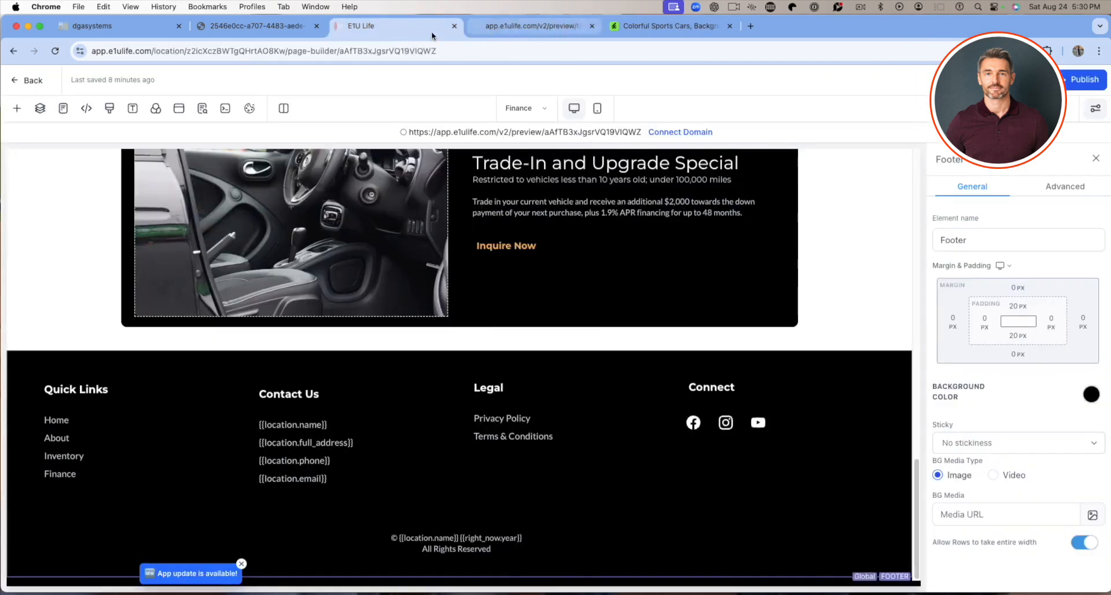
Show the settings of the header's container on the Finance page and look over the page content
scroll(388, 337, "up", 15)
scroll(409, 344, "down", 15)
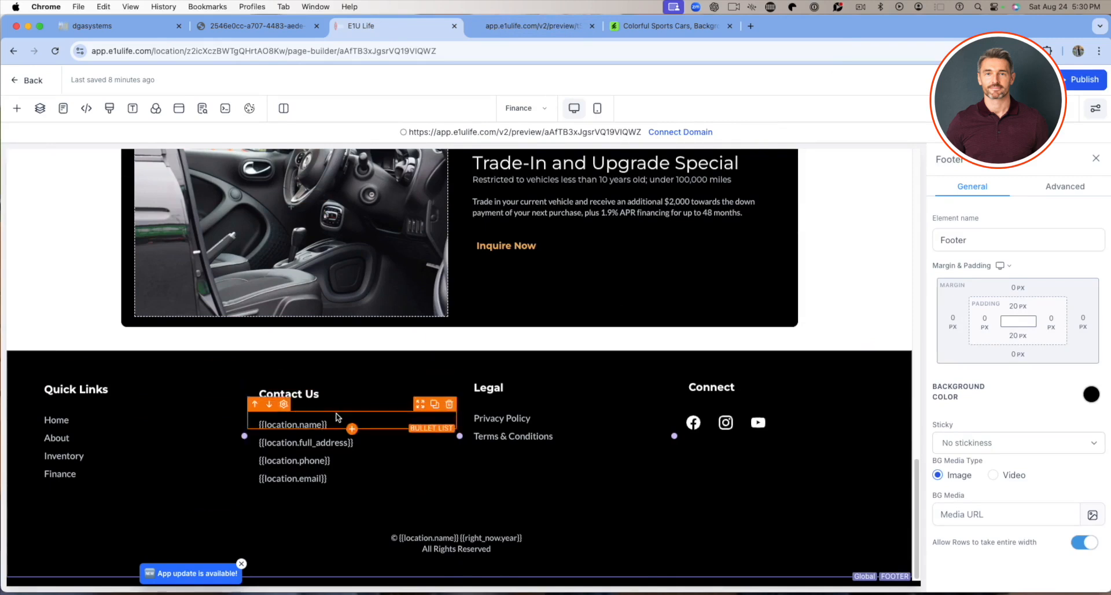
scroll(278, 417, "up", 15)
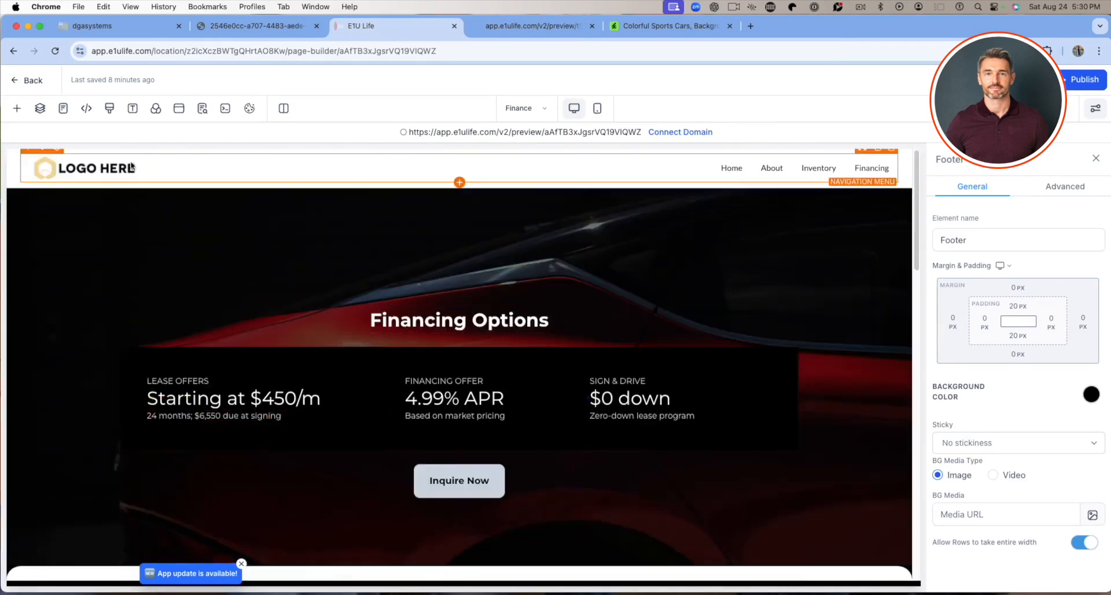
left_click(159, 151)
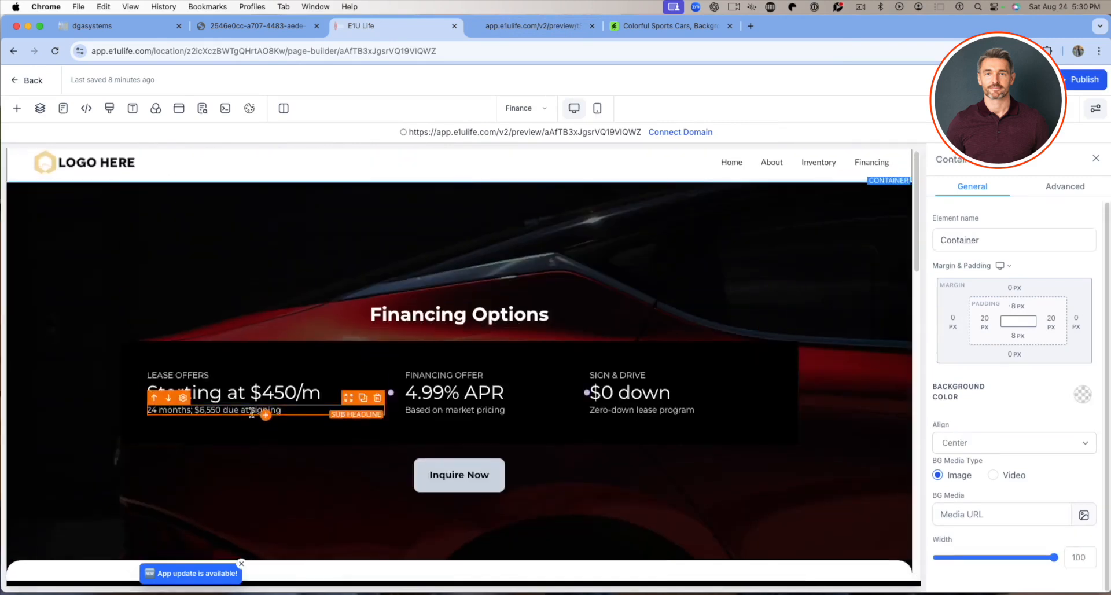
scroll(252, 415, "down", 5)
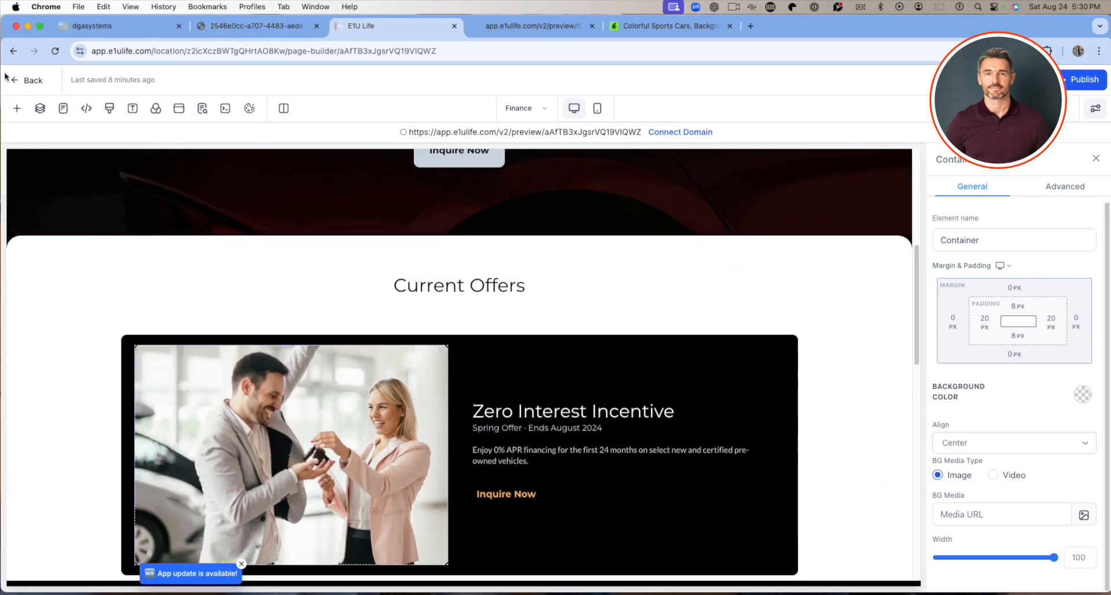
scroll(339, 390, "up", 3)
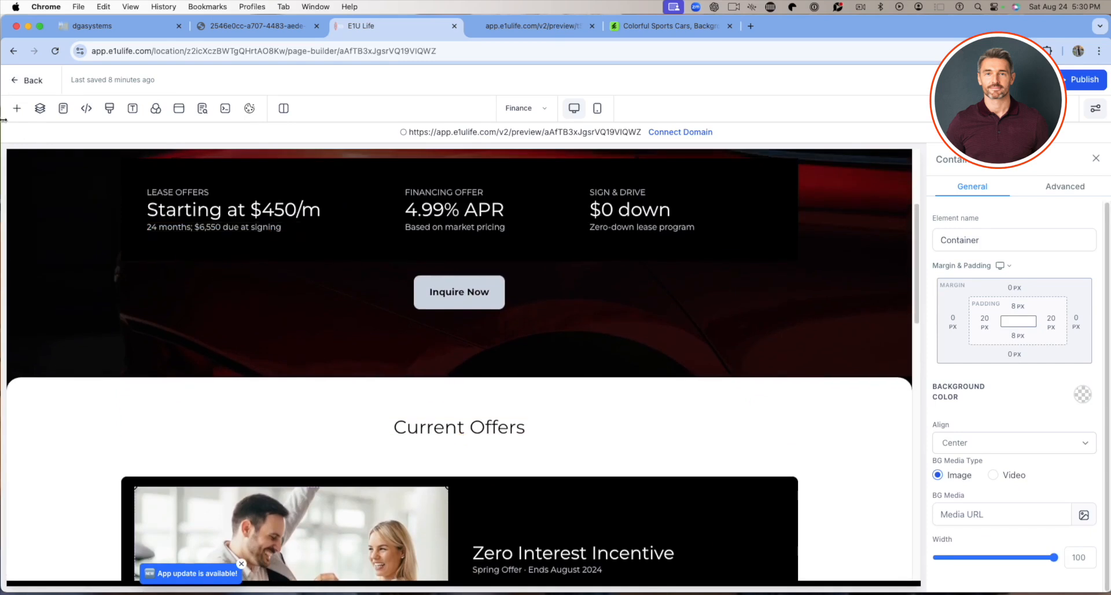
View the global sections available to add to the Finance page, then close the list
left_click(16, 108)
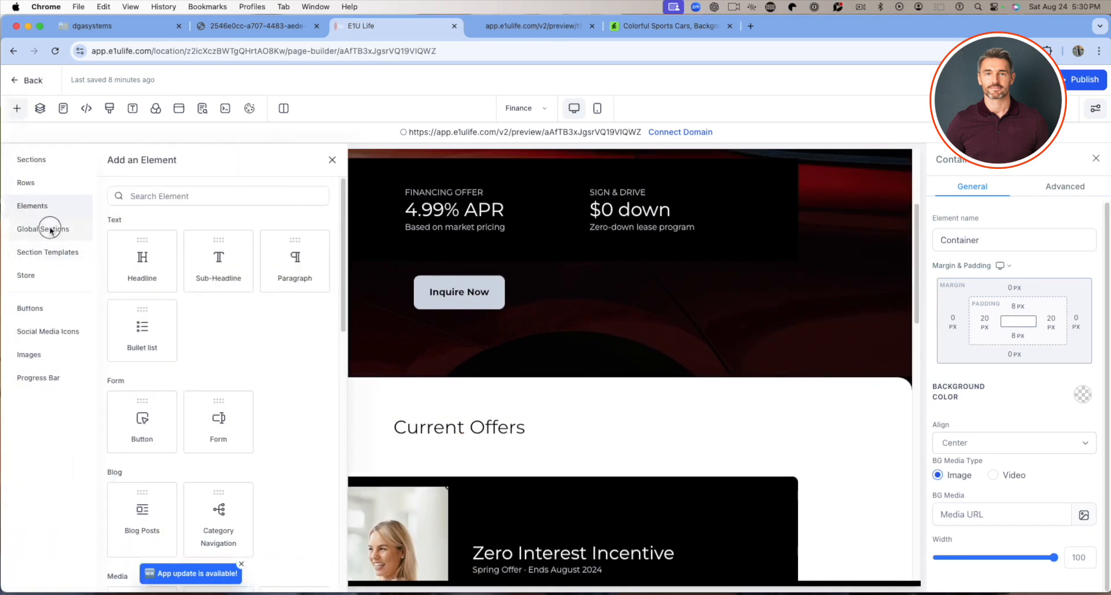
left_click(50, 227)
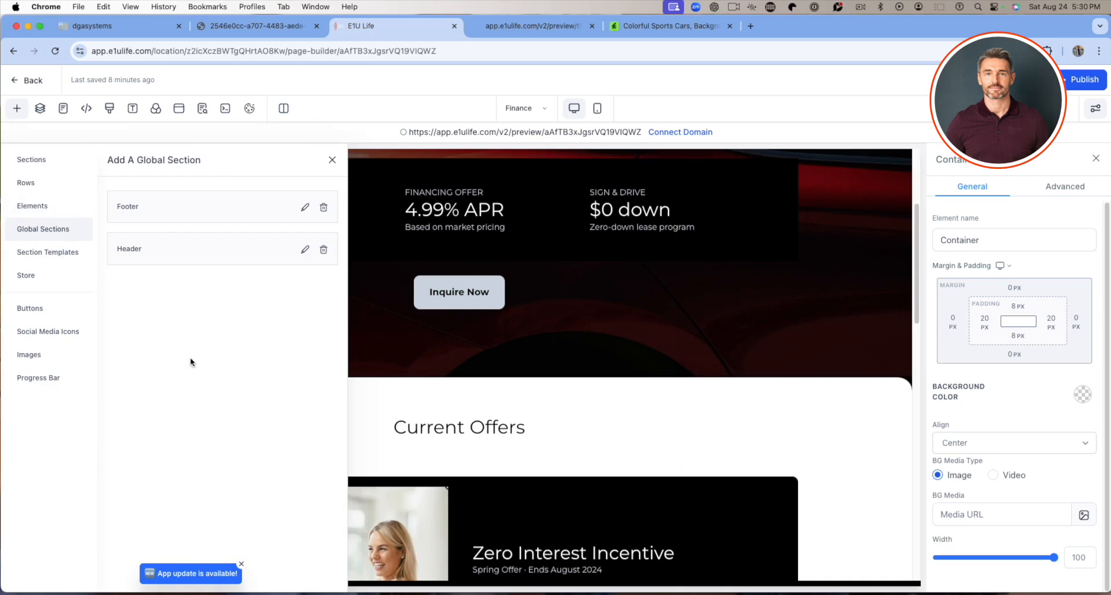
left_click(333, 160)
scroll(370, 498, "up", 5)
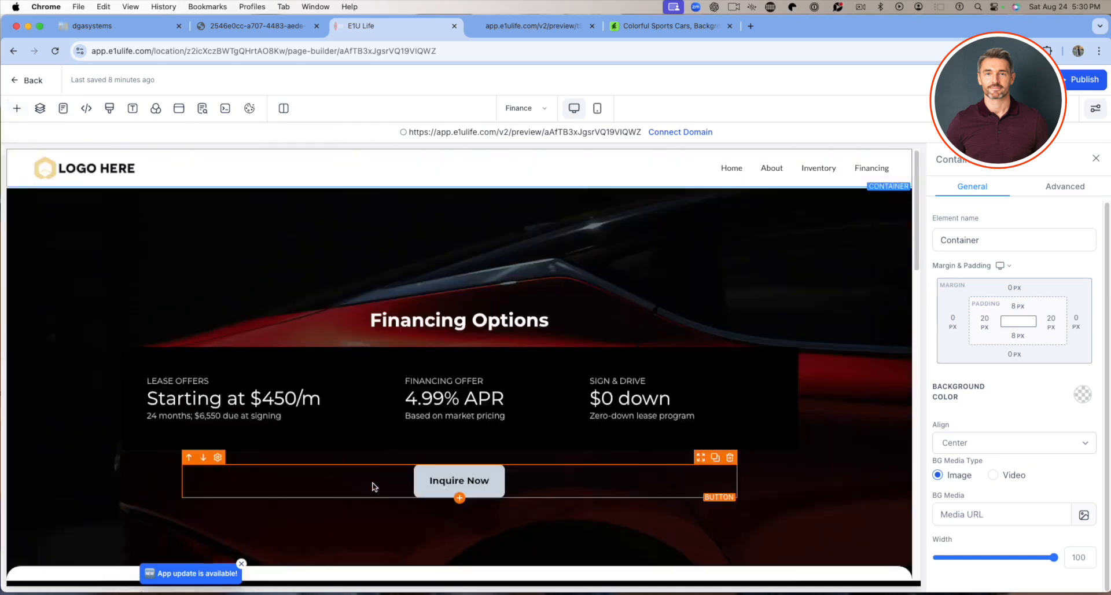
Return to the page list, preview the Inventory page and look through its car listings, then close the preview
left_click(32, 81)
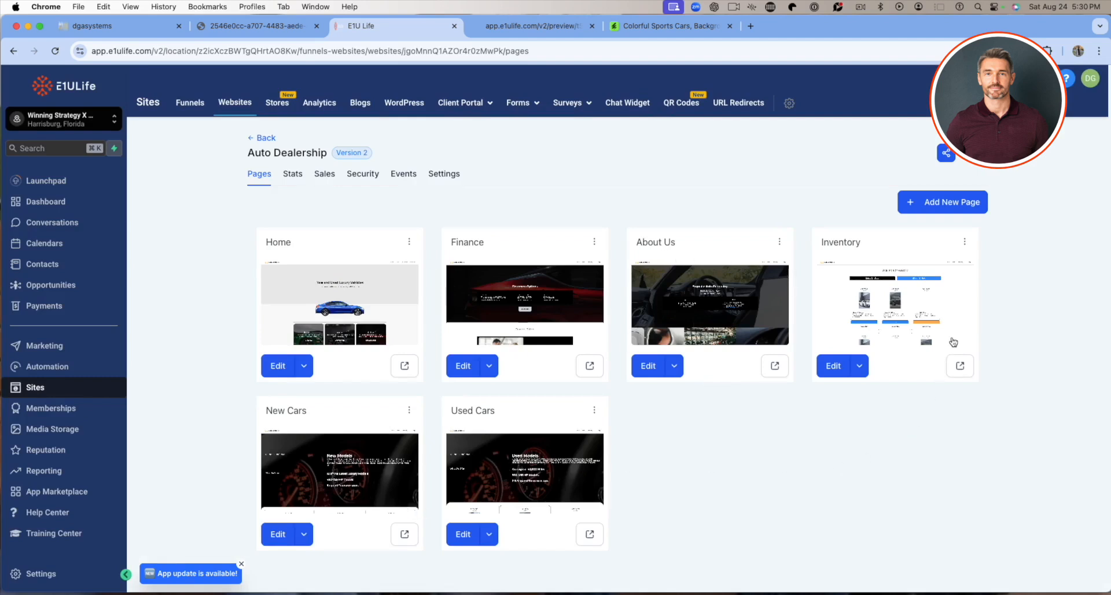
left_click(957, 371)
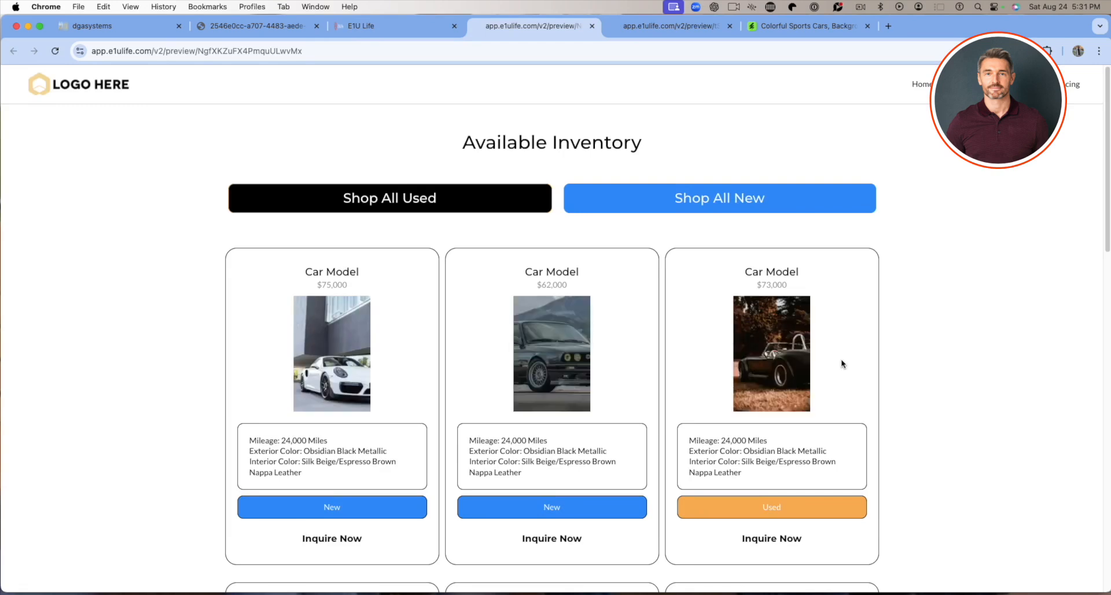
scroll(639, 359, "down", 5)
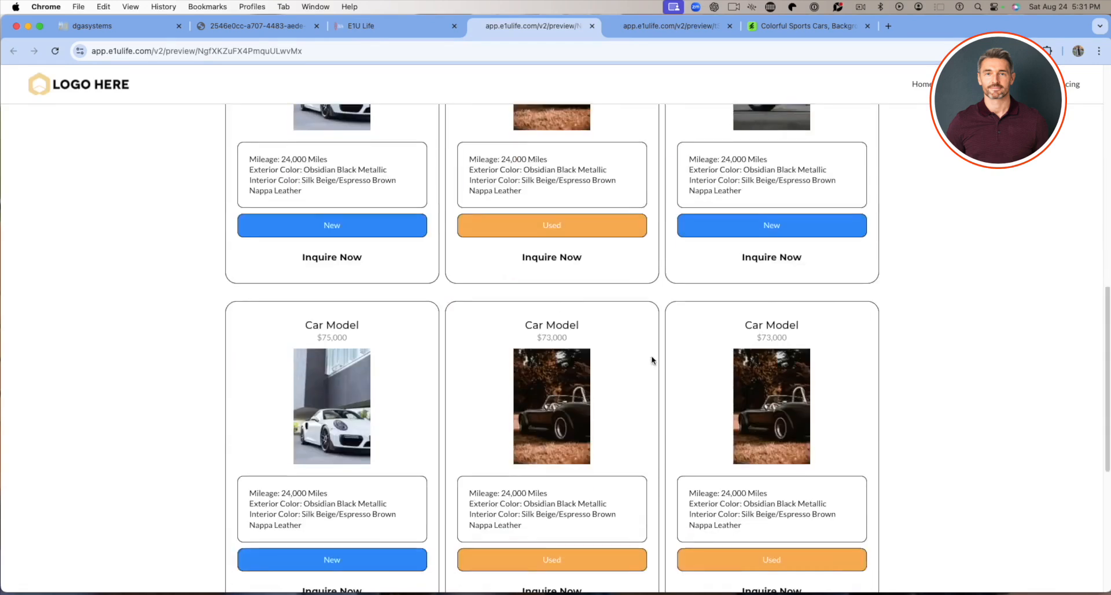
scroll(654, 356, "down", 6)
scroll(656, 355, "up", 10)
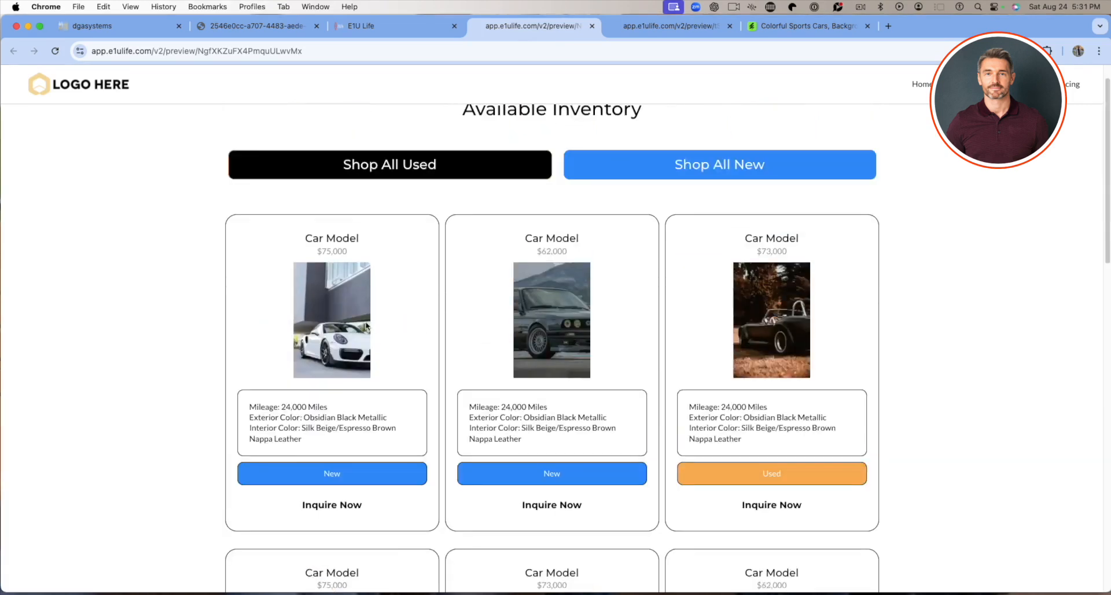
scroll(877, 443, "up", 1)
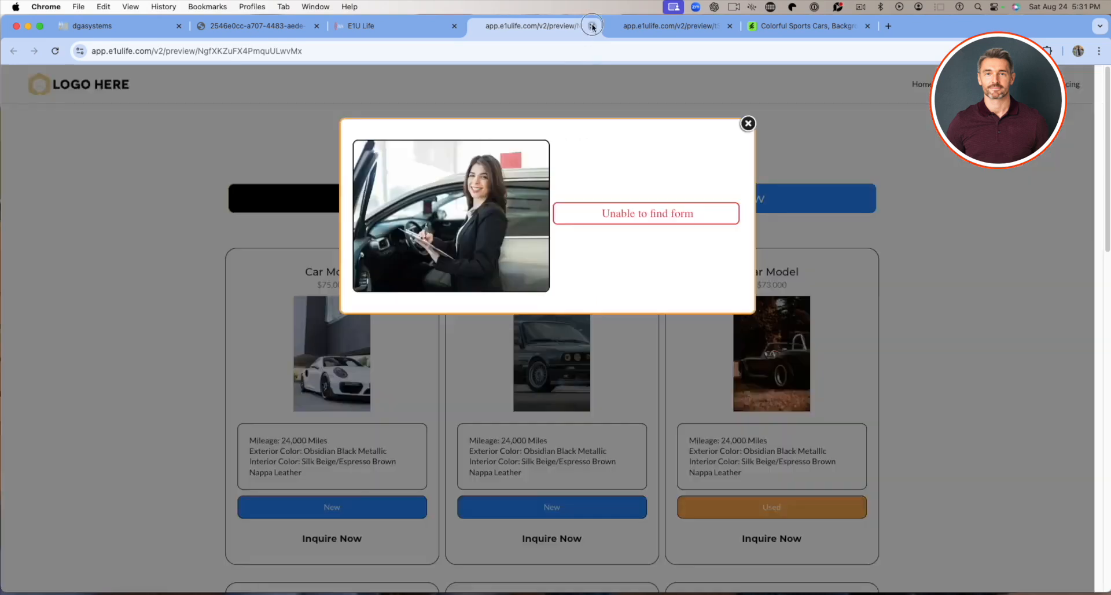
left_click(592, 26)
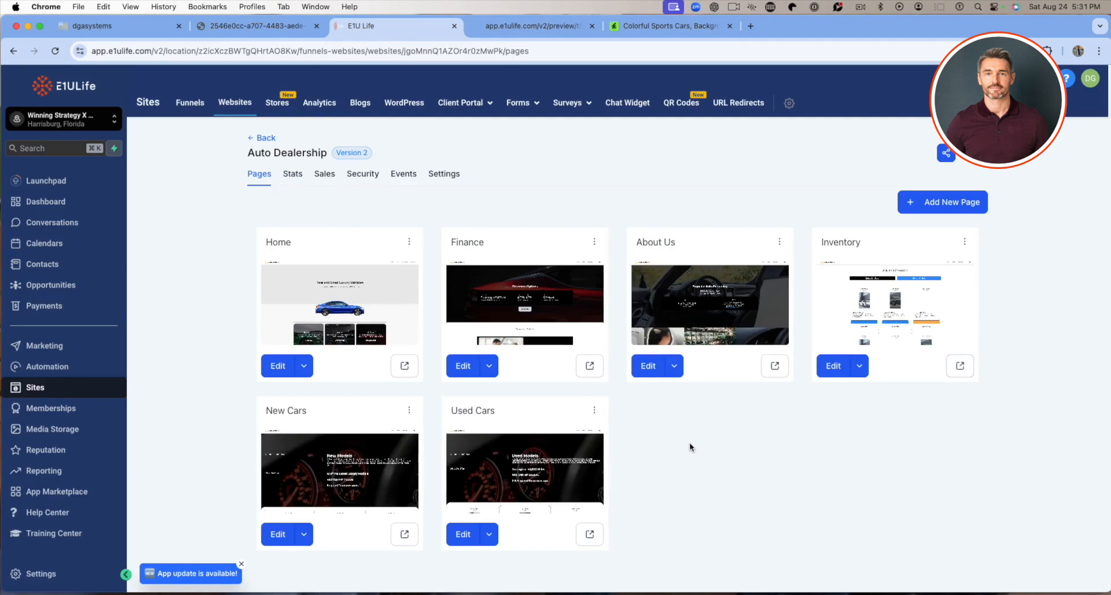
Look through the website's Stats, Sales, Security and Events pages
left_click(290, 179)
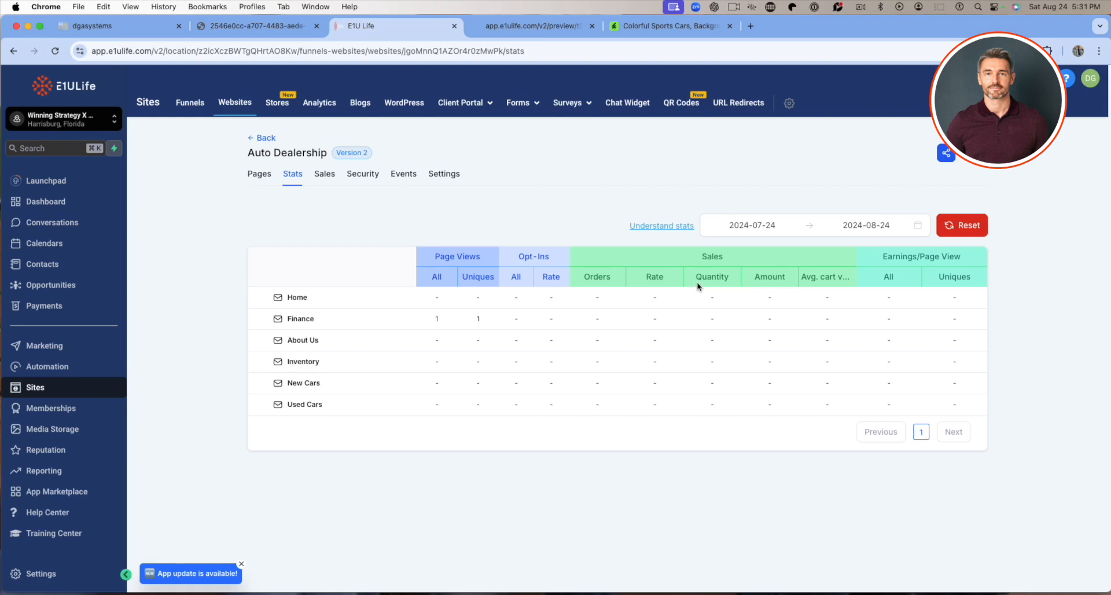
left_click(325, 174)
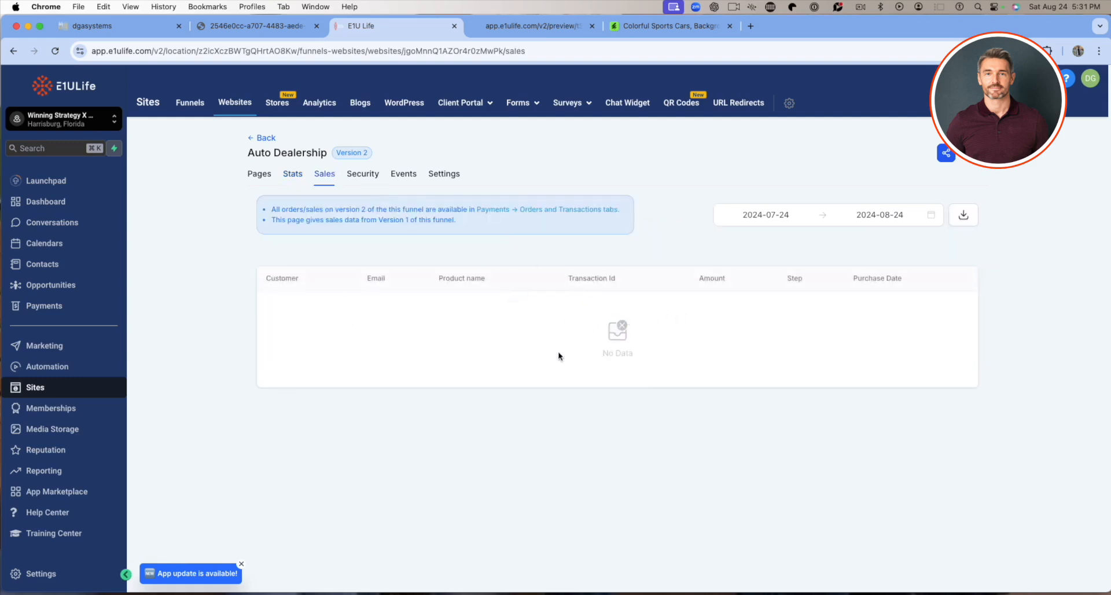
left_click(354, 176)
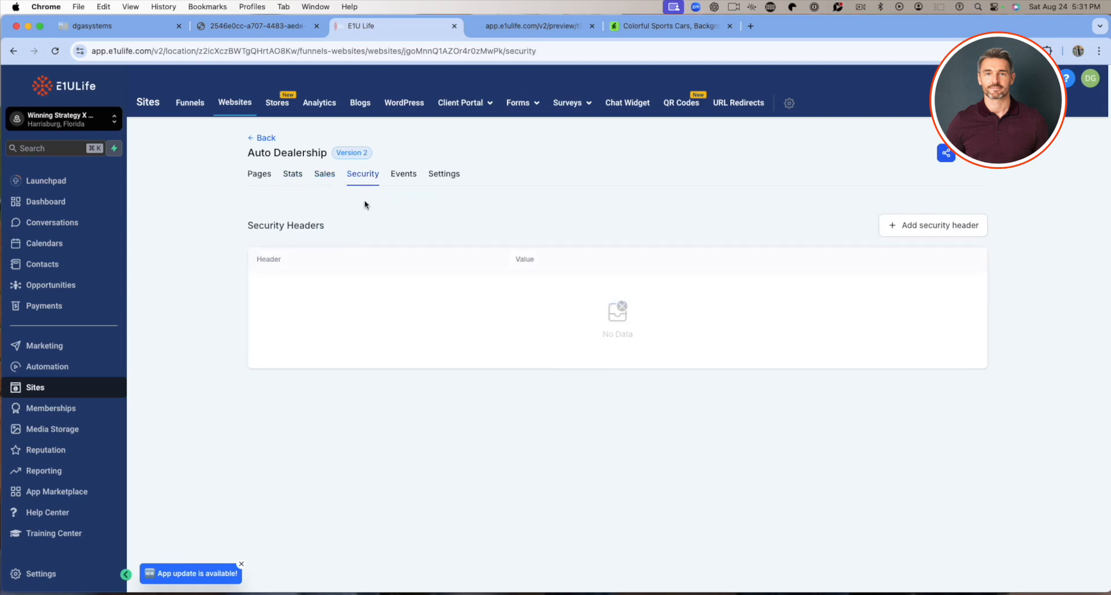
left_click(414, 179)
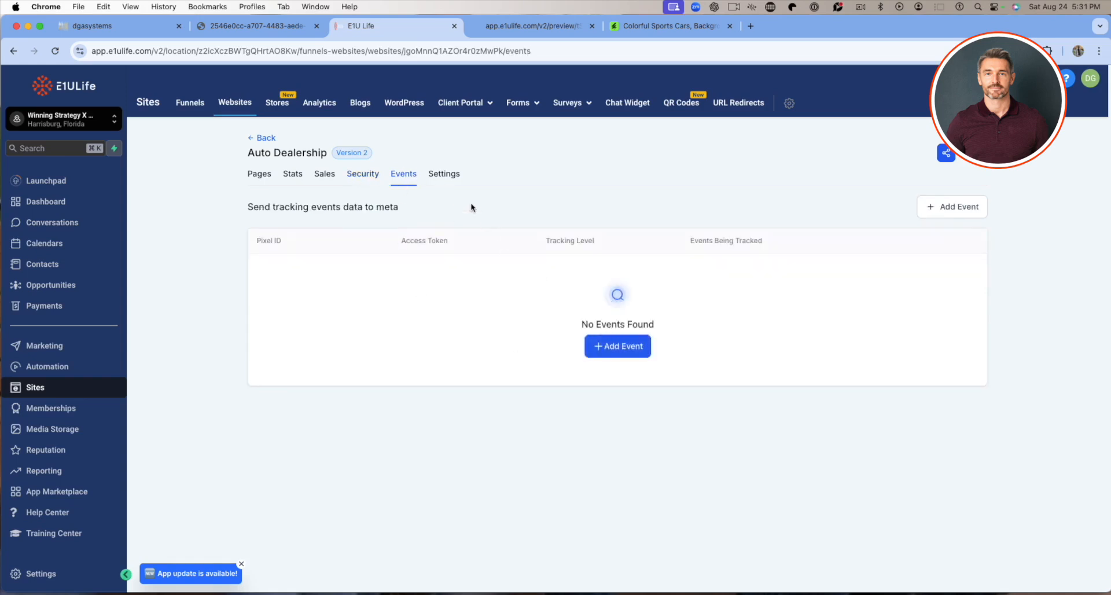
Open the website's settings and point out the Name, Domain and Path fields without changing them
left_click(442, 174)
left_click_drag(371, 255, 242, 248)
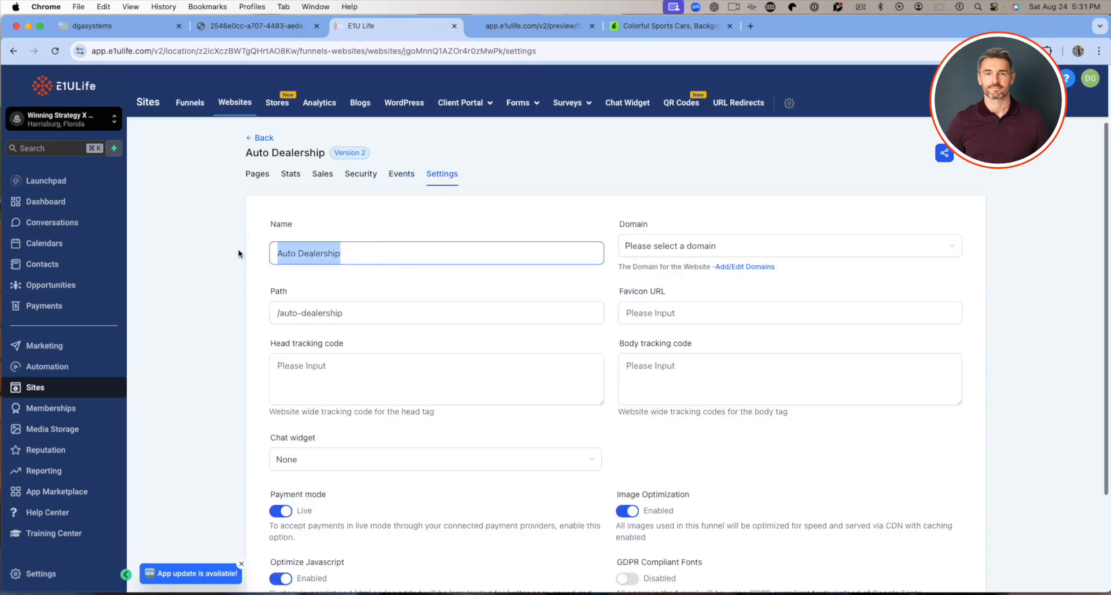
left_click(713, 247)
left_click(733, 192)
left_click_drag(360, 314, 259, 313)
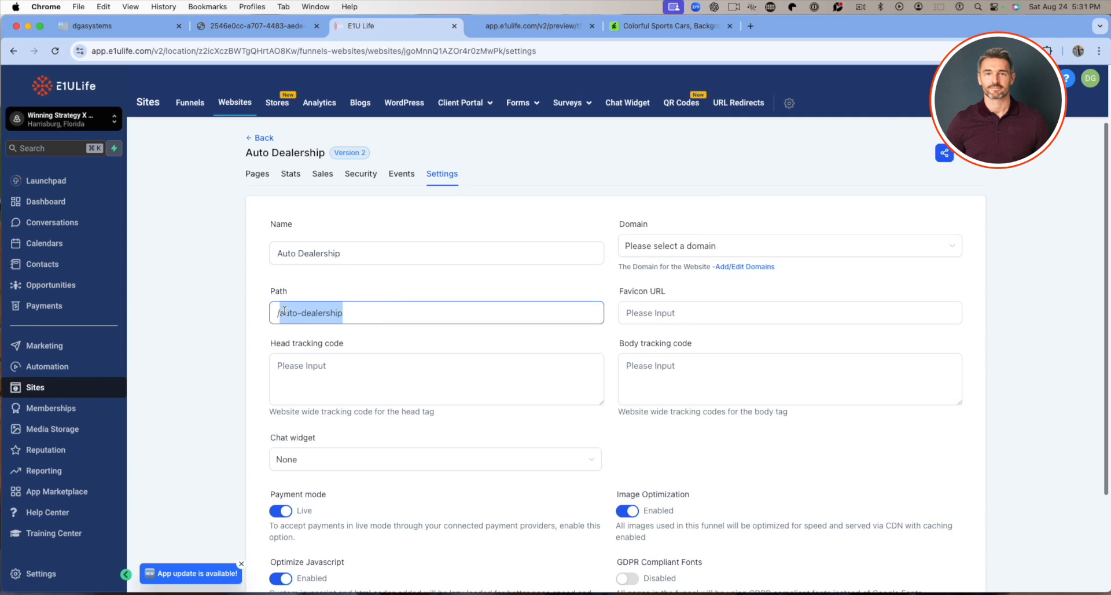
left_click(365, 315)
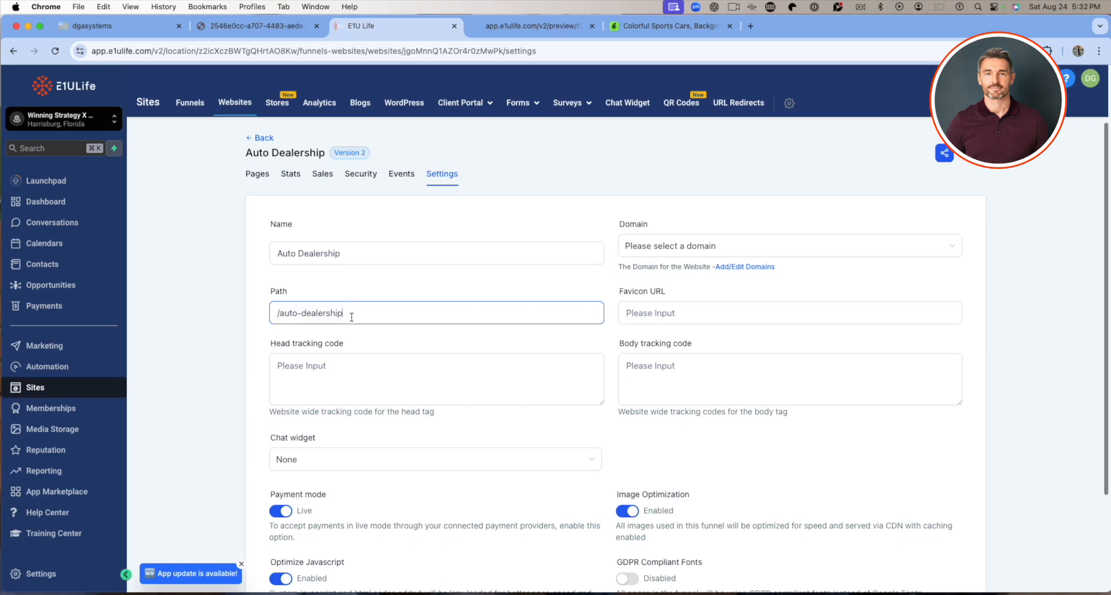
Check the Chat widget choices in the website settings and close them without choosing one
scroll(496, 392, "down", 3)
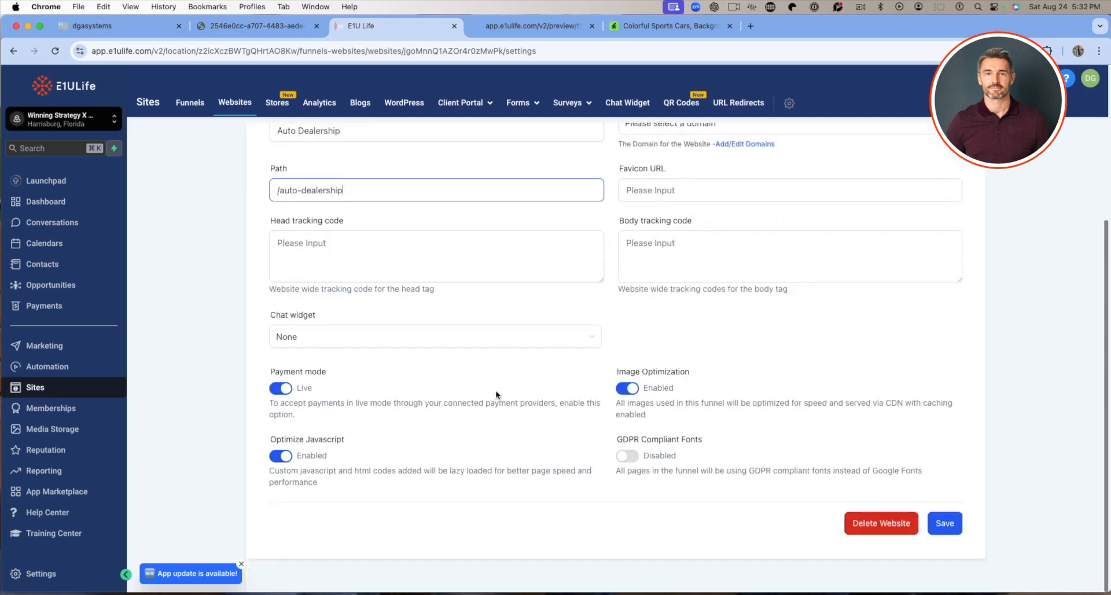
left_click(385, 350)
left_click(206, 373)
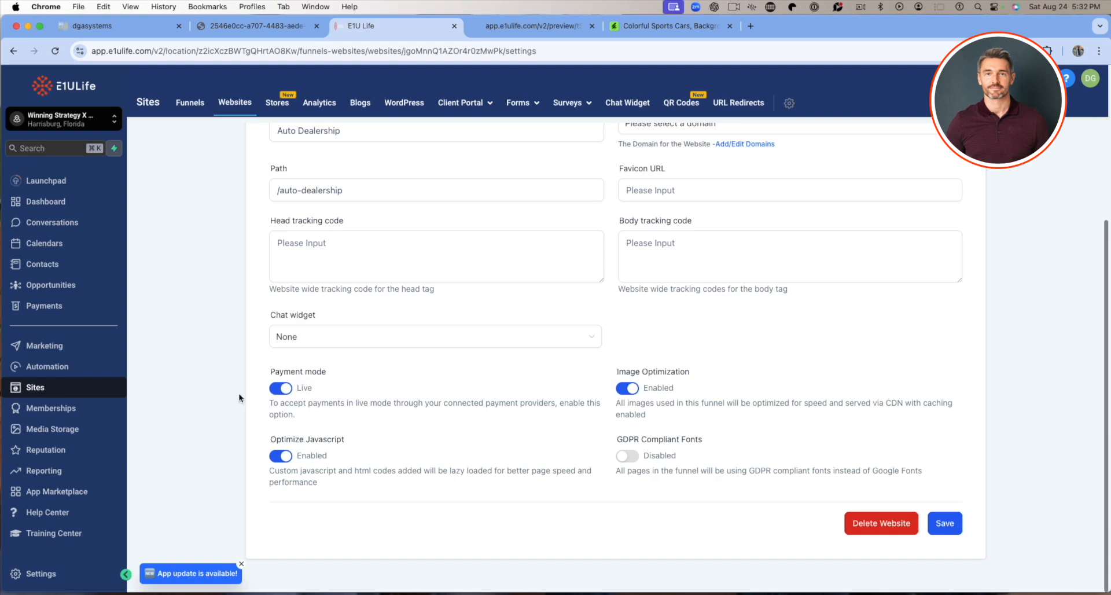
Look over the payment mode, image optimization, JavaScript and GDPR font options, then save the website settings as they are
scroll(551, 476, "up", 2)
scroll(563, 584, "down", 2)
scroll(562, 591, "down", 1)
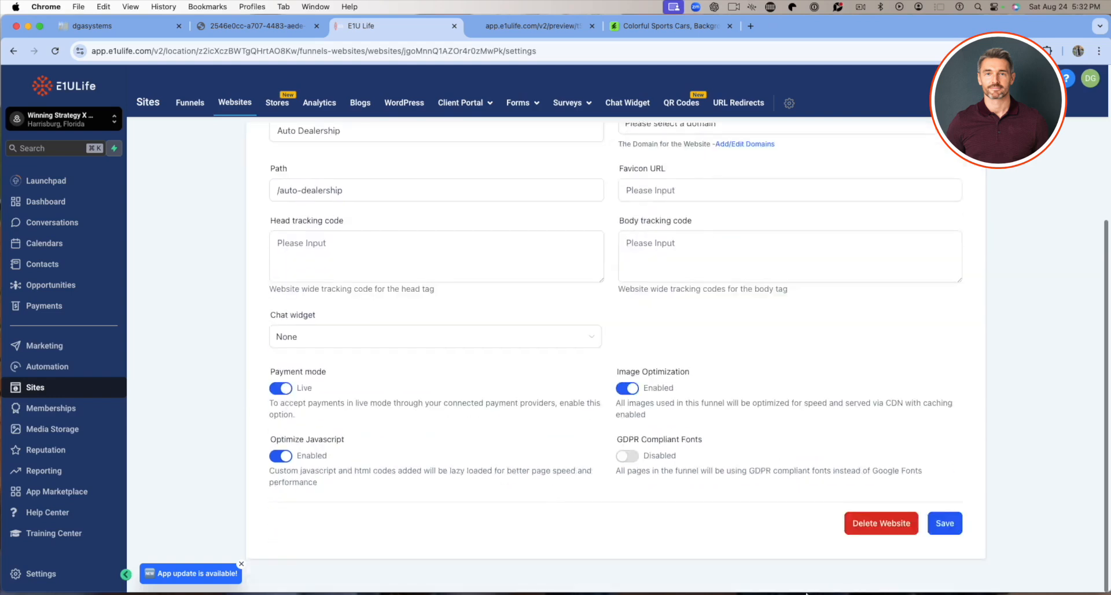
left_click(948, 524)
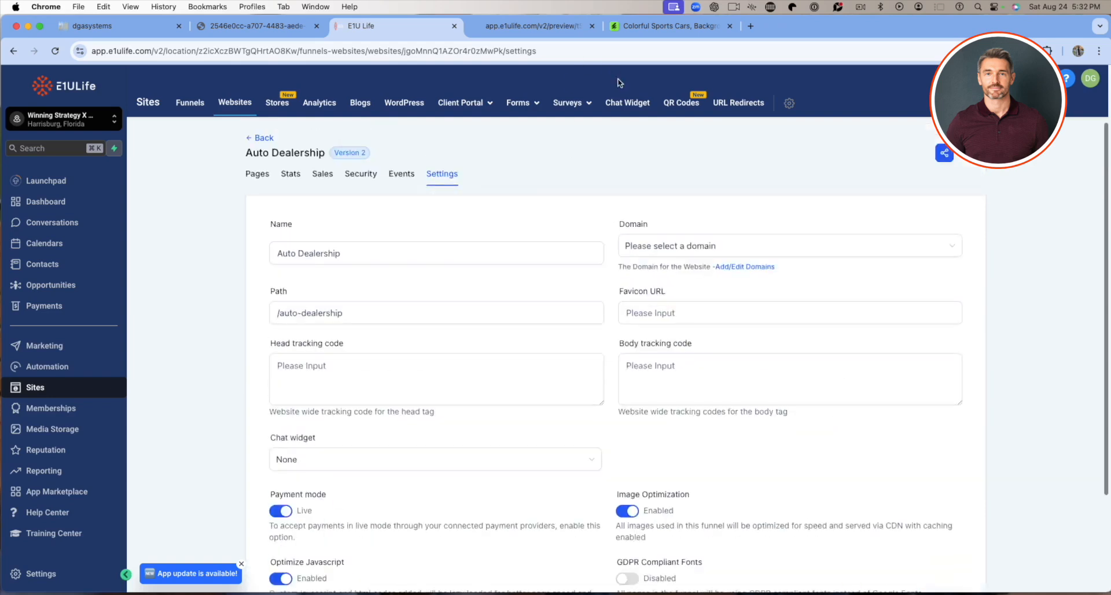
Open the Default Chat Widget, expand its chat preview and look through the widget's style, color and typography options
left_click(627, 107)
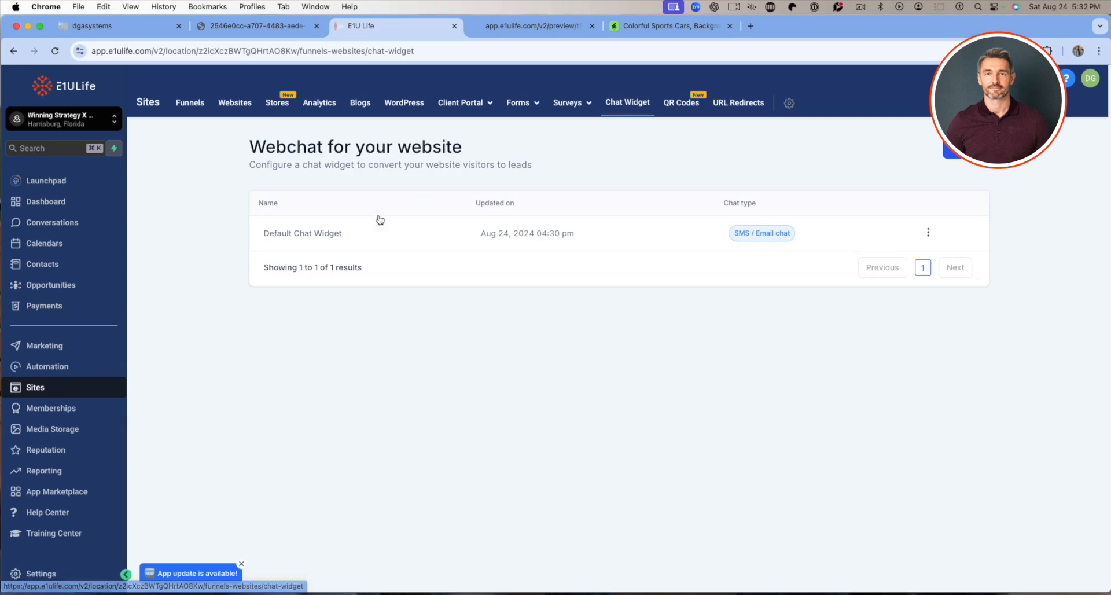
left_click(335, 234)
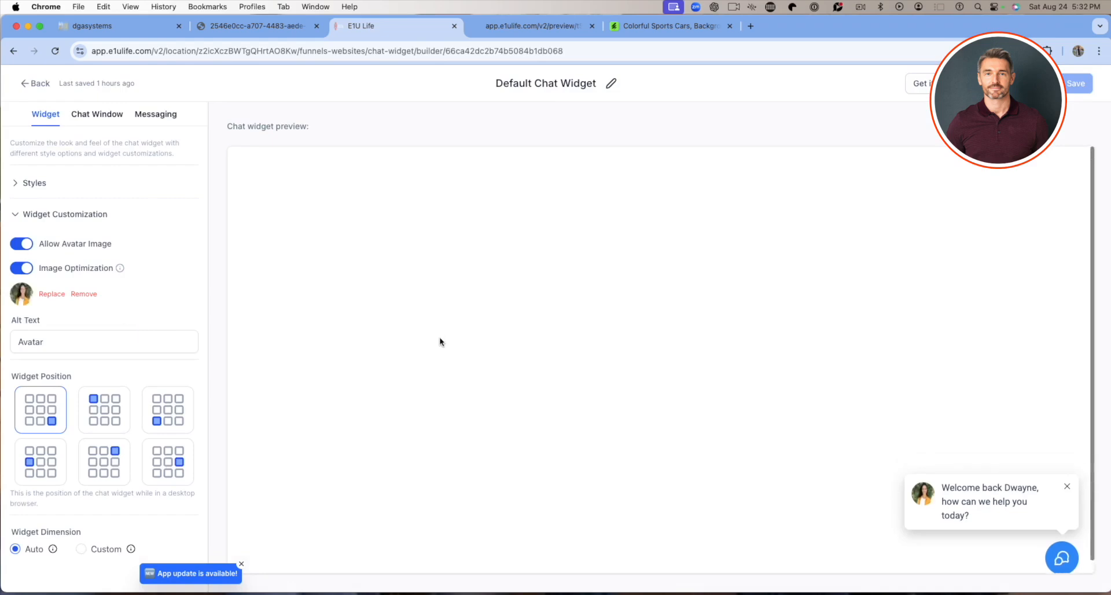
left_click(1062, 545)
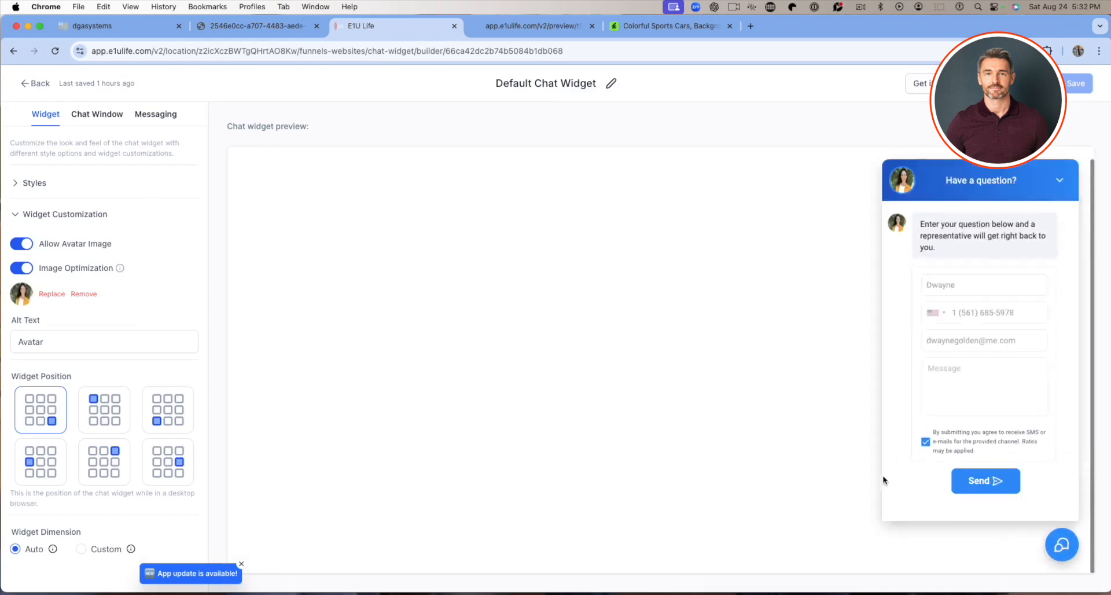
left_click(17, 184)
scroll(64, 257, "down", 10)
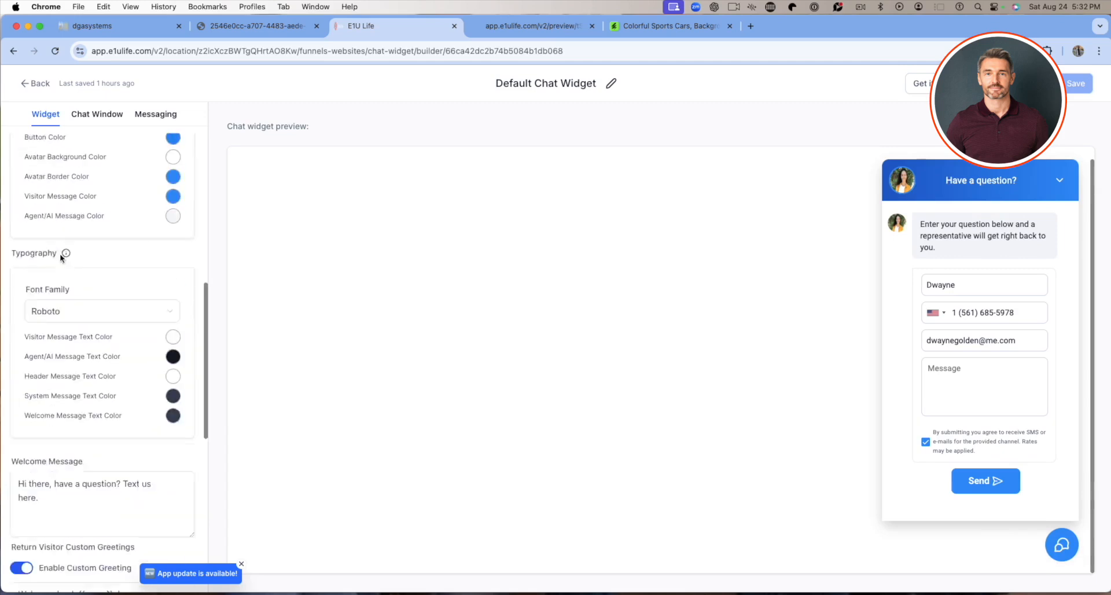
scroll(64, 258, "up", 10)
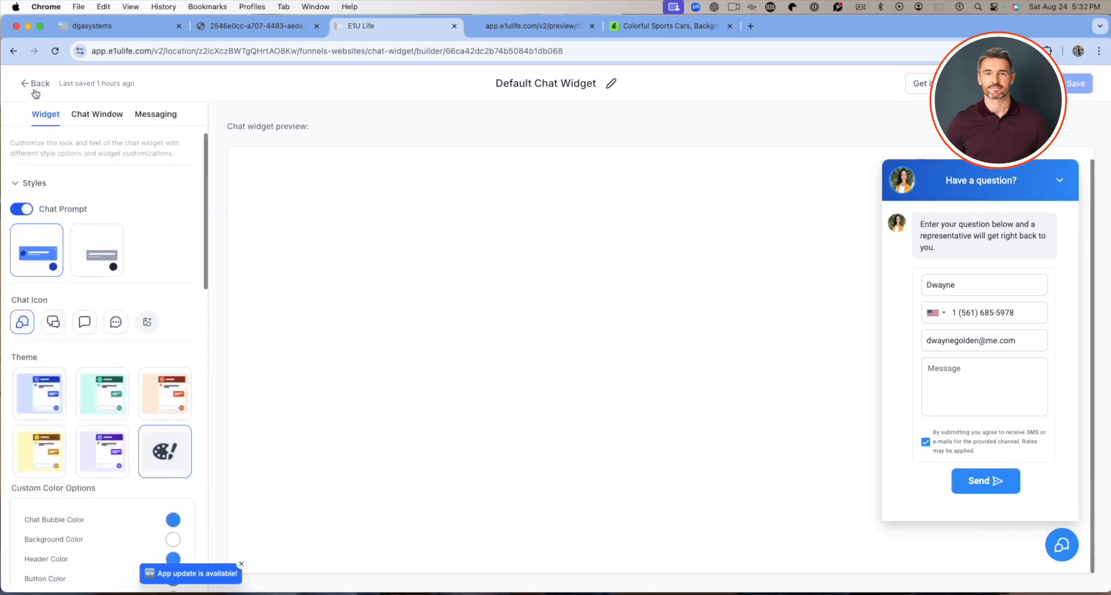
Check the chat widget's Chat Window and Messaging settings, then return to the chat widget list
left_click(97, 114)
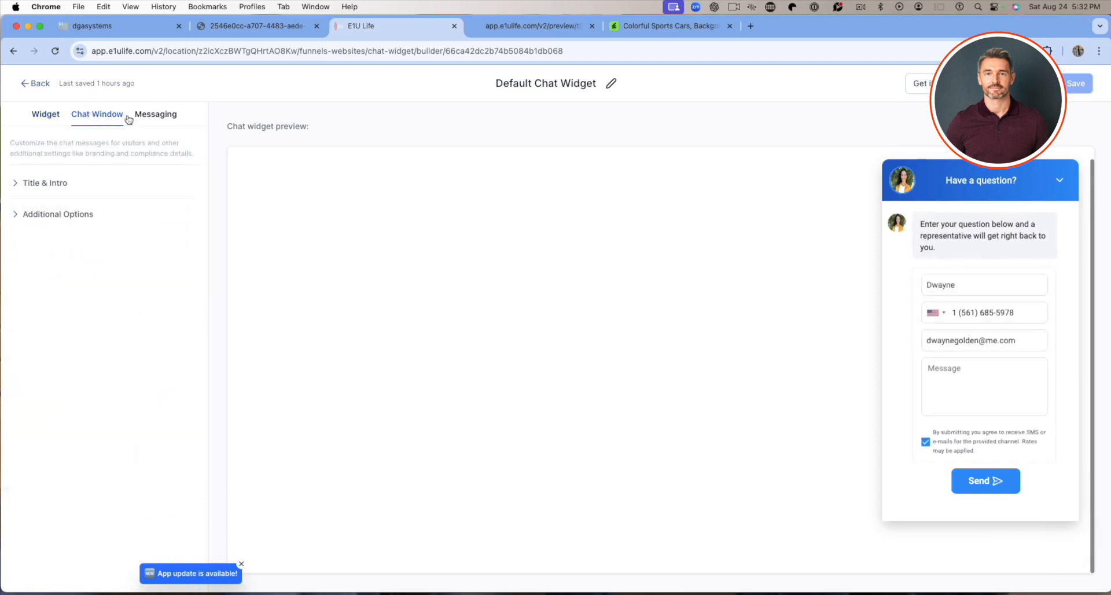
left_click(160, 116)
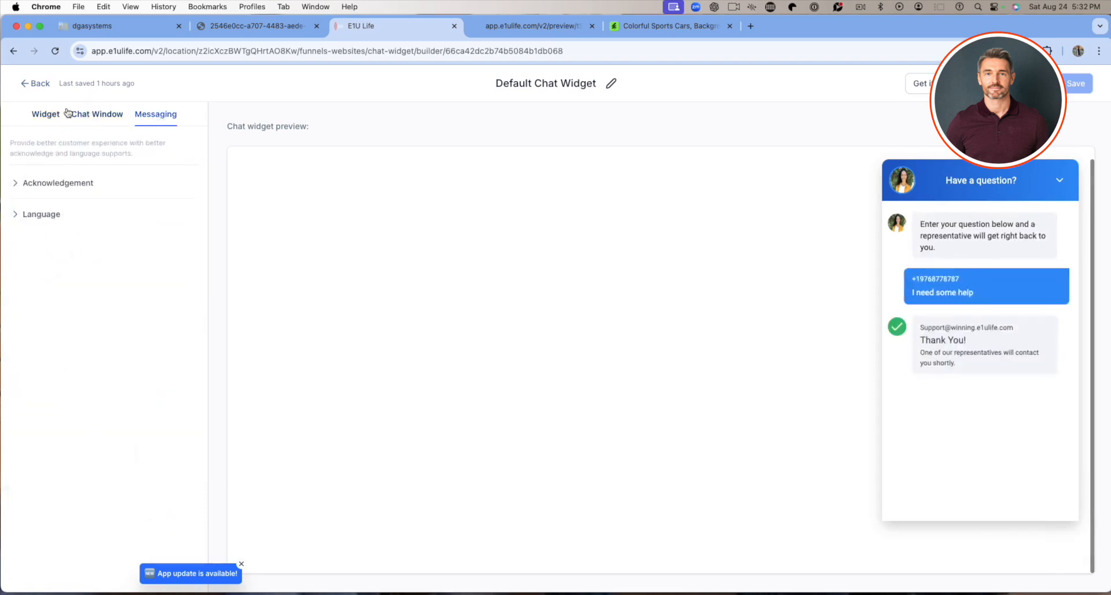
left_click(36, 86)
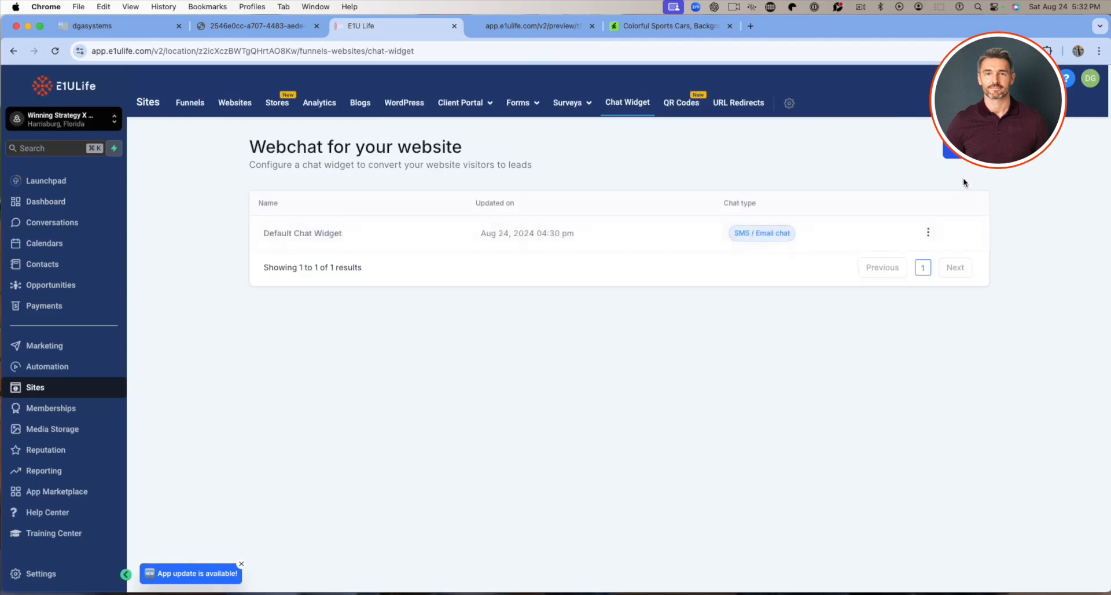
Check the chat types offered for a new chat widget and close the choices without selecting one
left_click(964, 159)
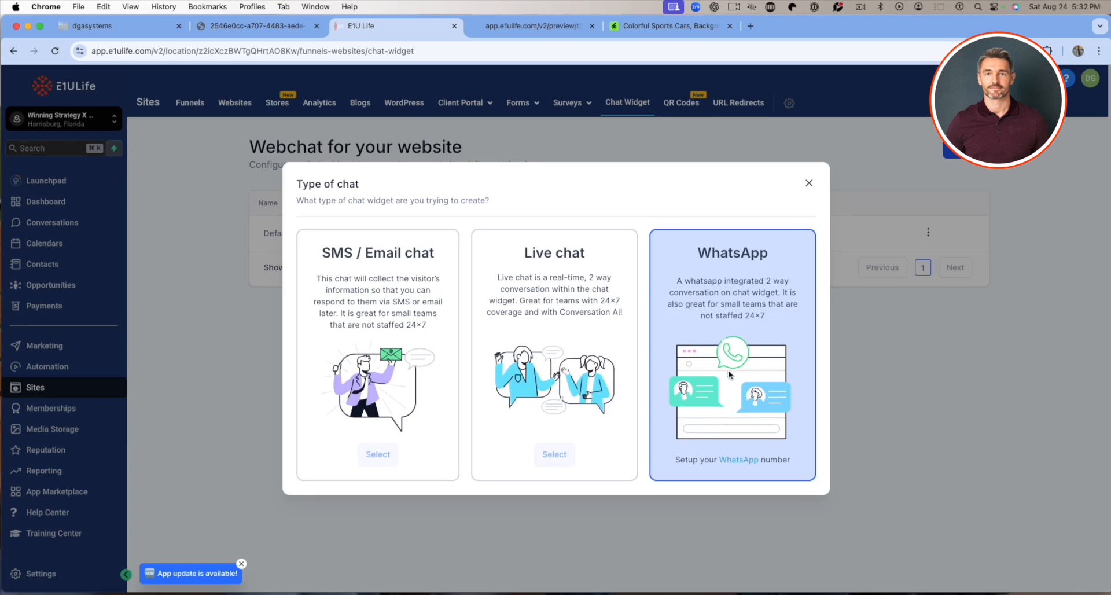
left_click(813, 186)
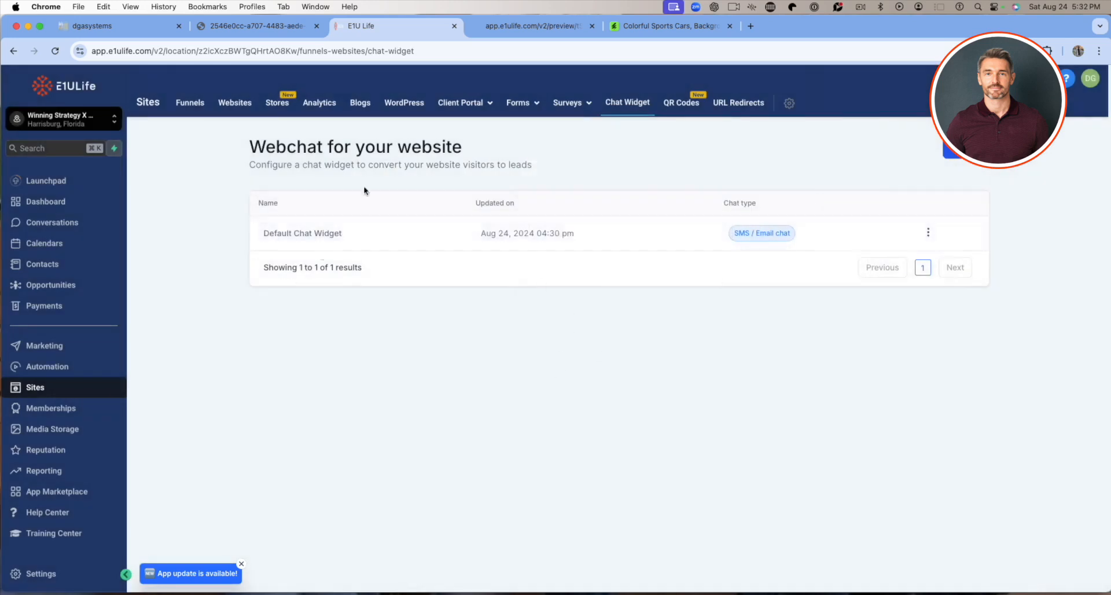
Return to the Websites list and check the actions available for Auto Dealership without choosing one
left_click(240, 106)
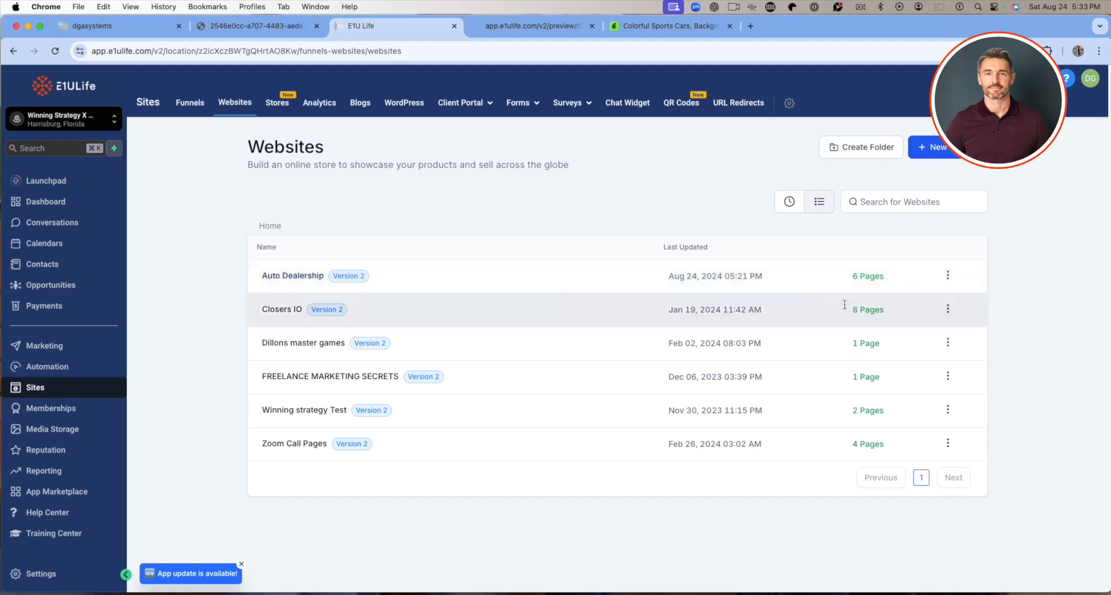
left_click(950, 278)
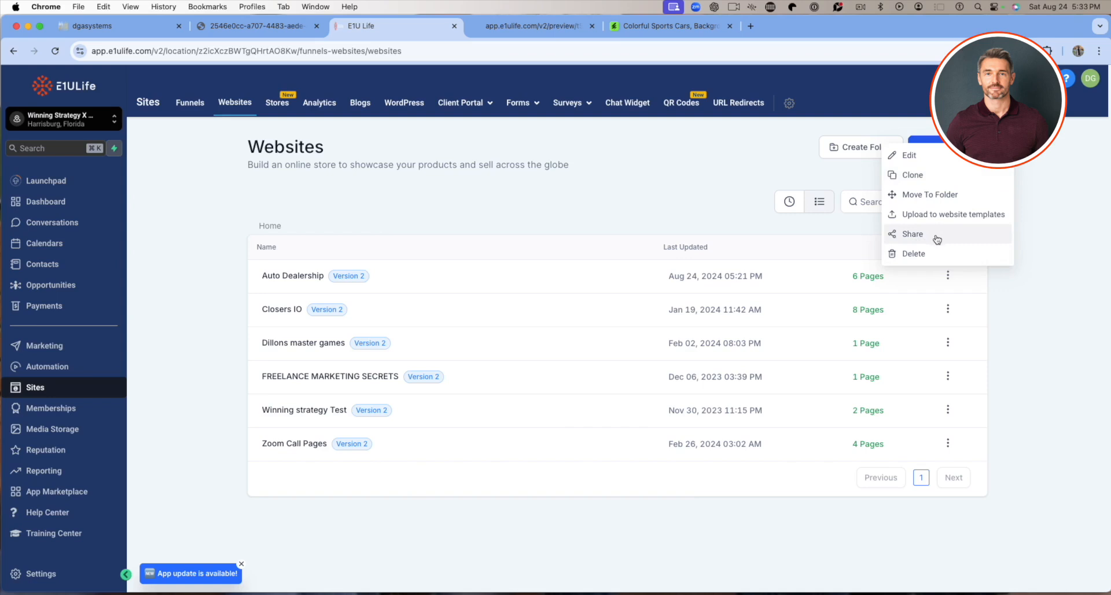
left_click(689, 176)
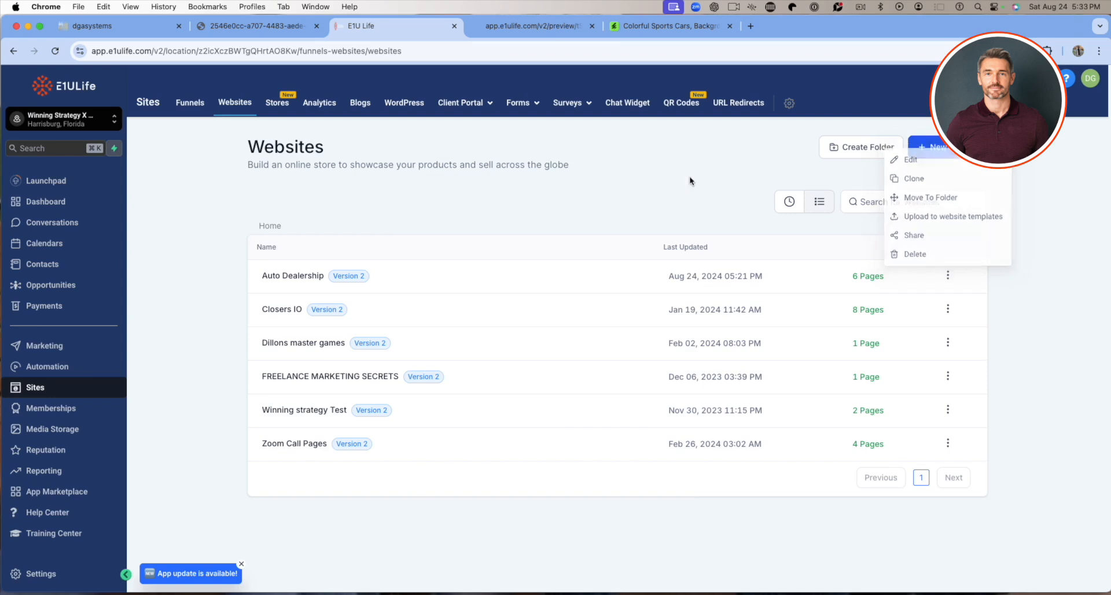
Open the Auto Dealership website, open its Home page in the builder in a new tab, and return to the page list
left_click(299, 275)
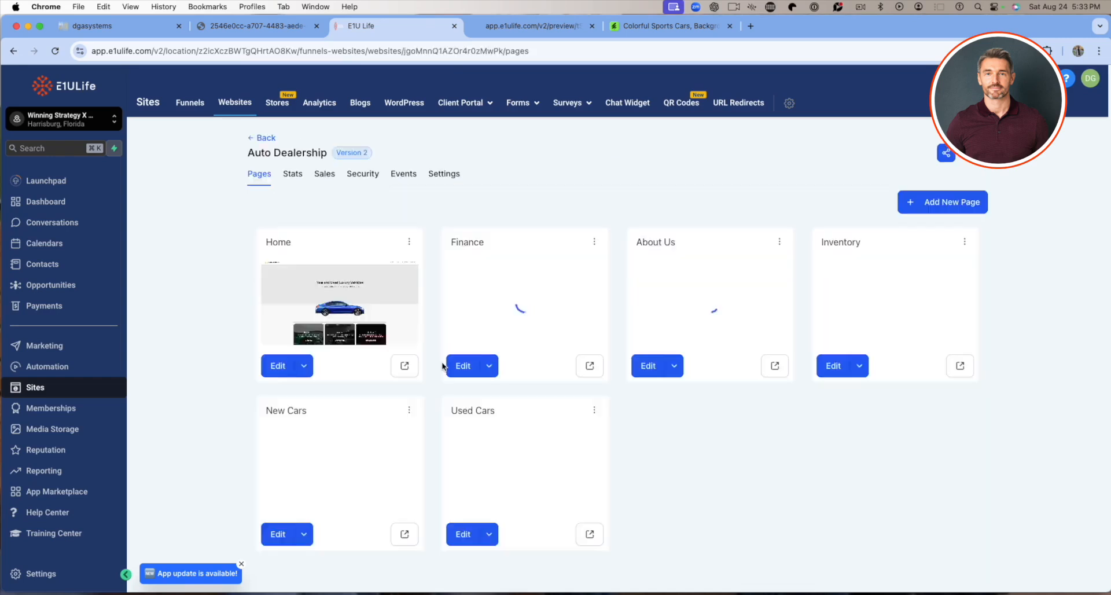
left_click(304, 366)
left_click(315, 339)
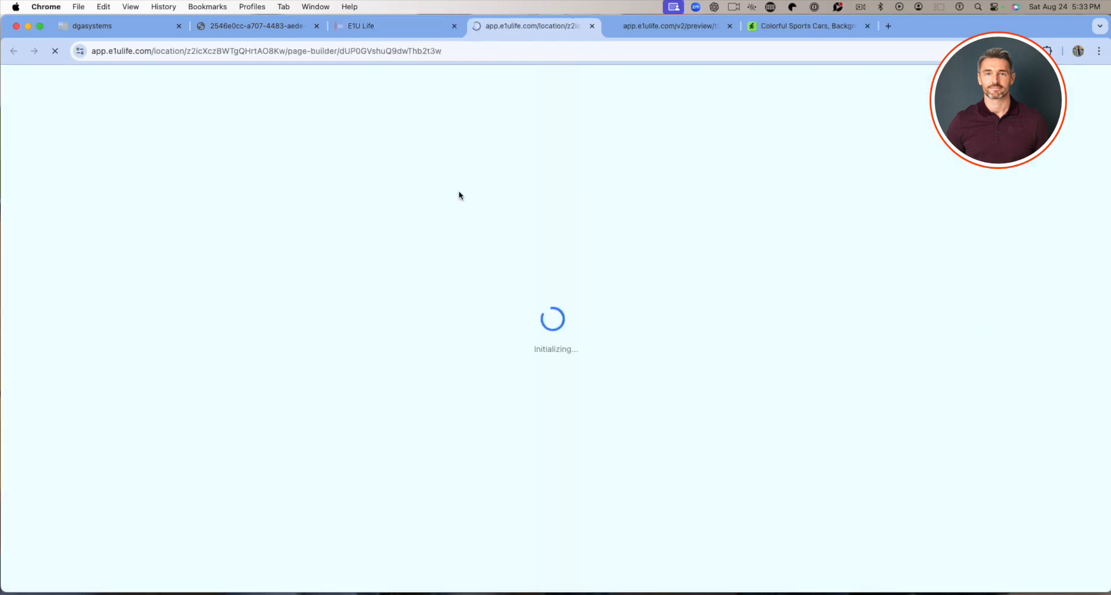
left_click(413, 30)
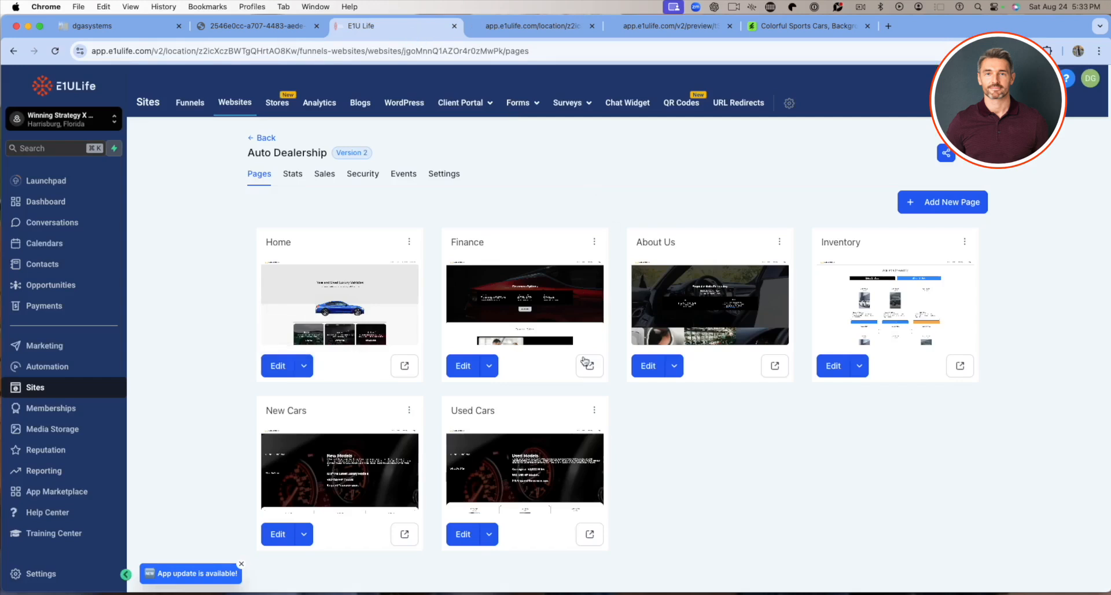
Open the Finance page in the builder in a new tab, preview another page, and return to the page list
left_click(489, 365)
left_click(489, 339)
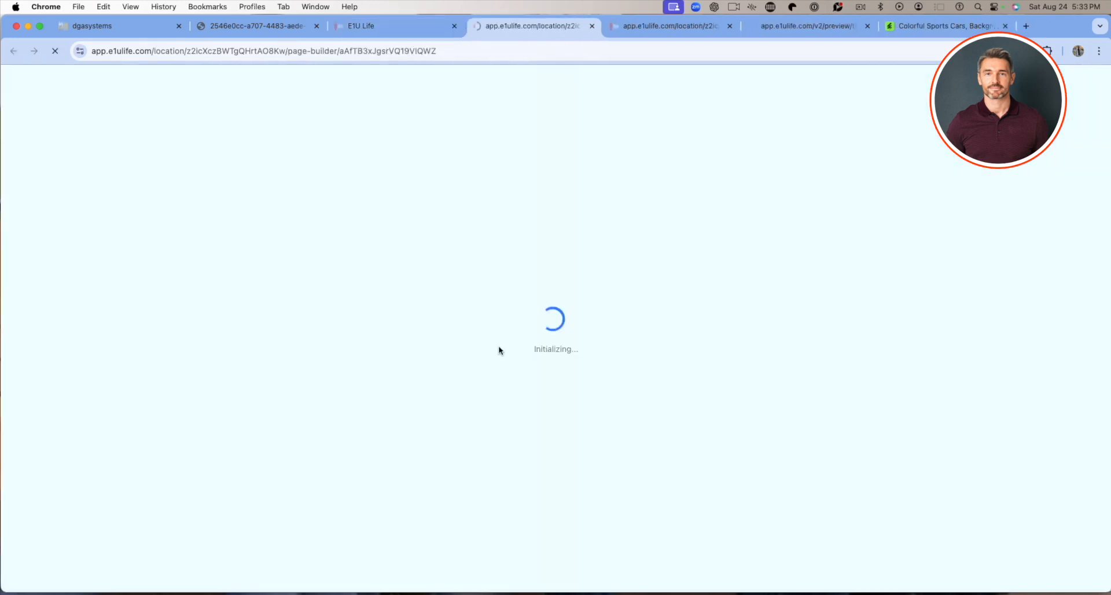
left_click(404, 25)
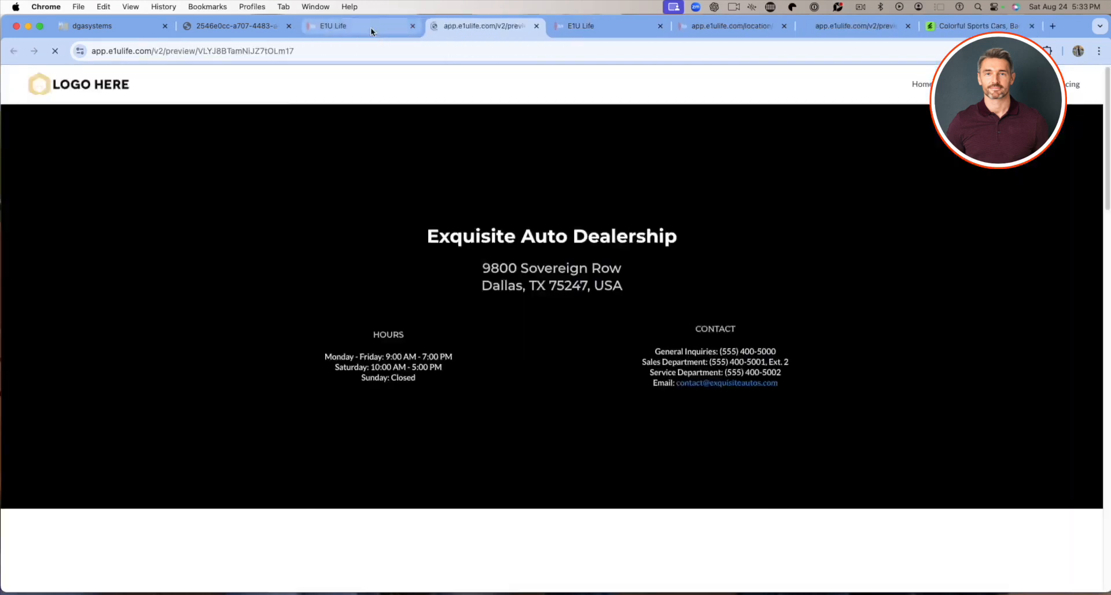
left_click(372, 29)
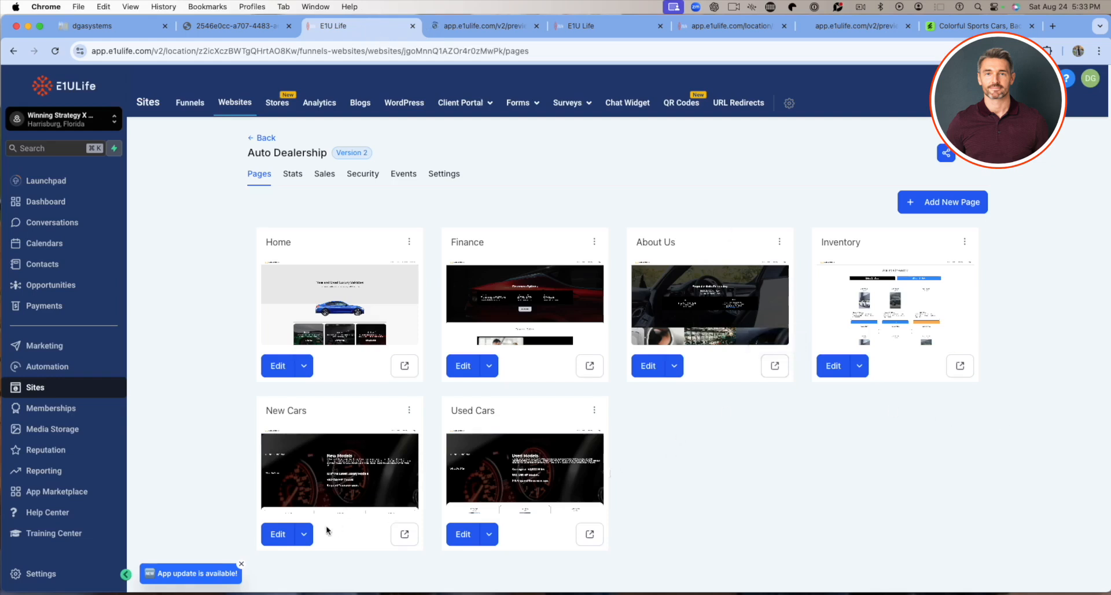
Open the New Cars page in the builder in a new tab, look at it, and return to the page list
left_click(308, 537)
left_click(315, 508)
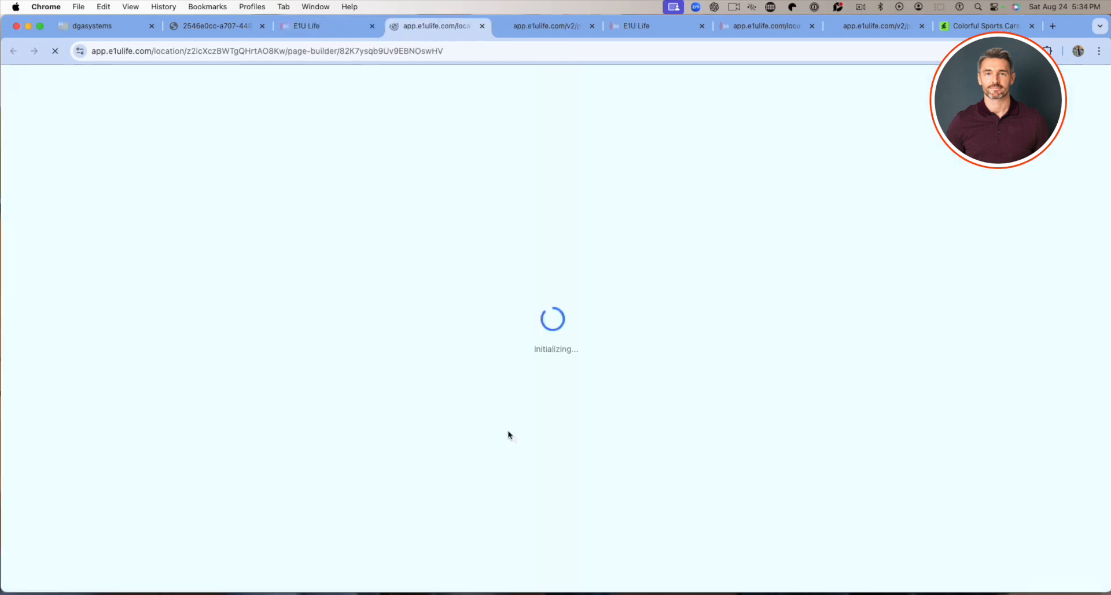
left_click(298, 25)
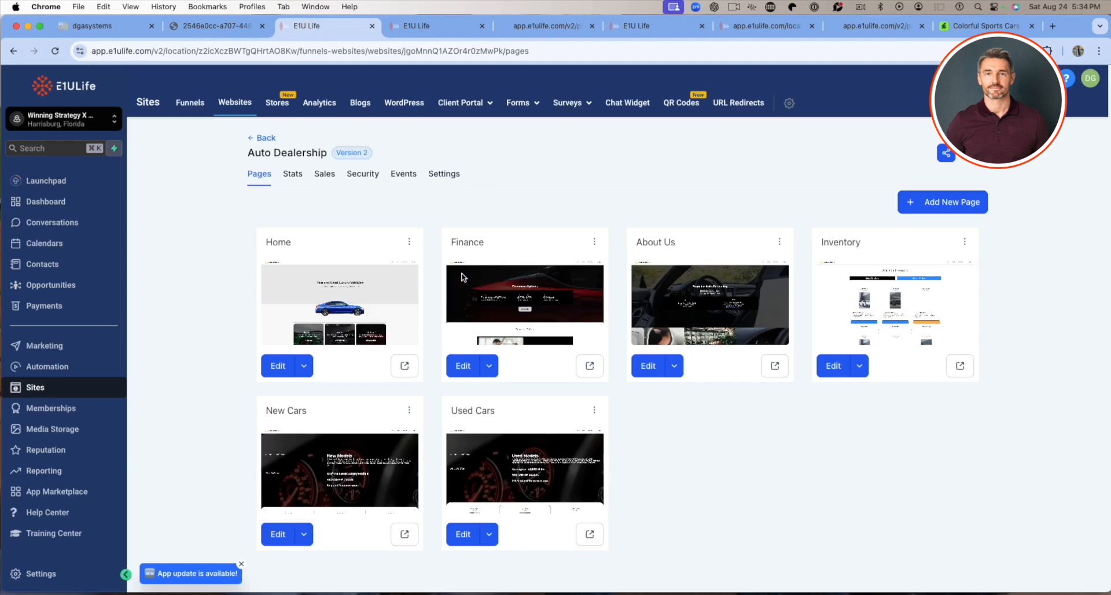
left_click(454, 24)
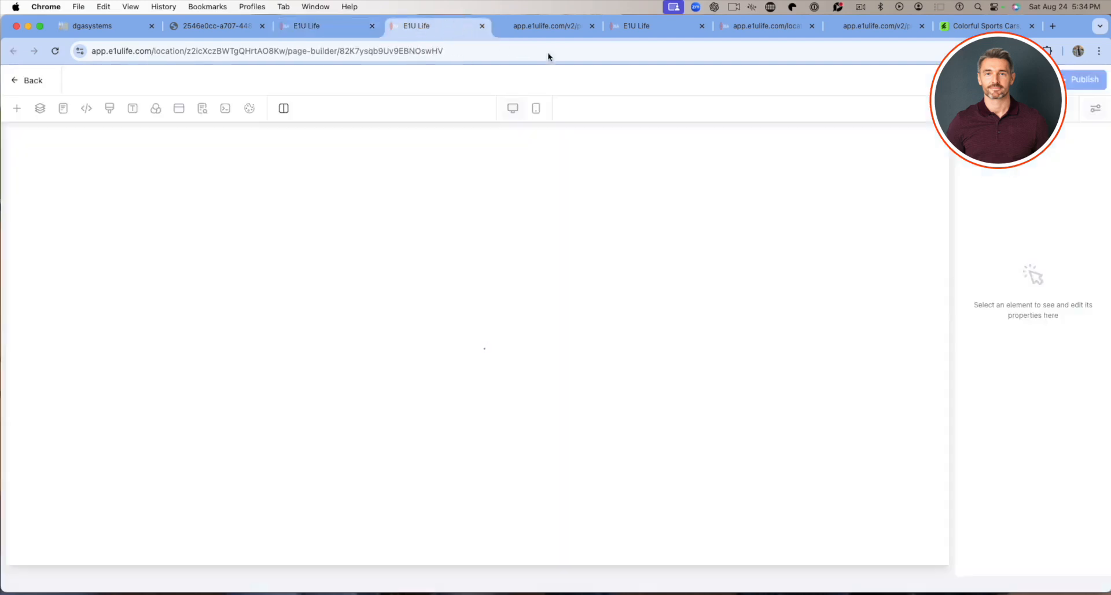
left_click(338, 28)
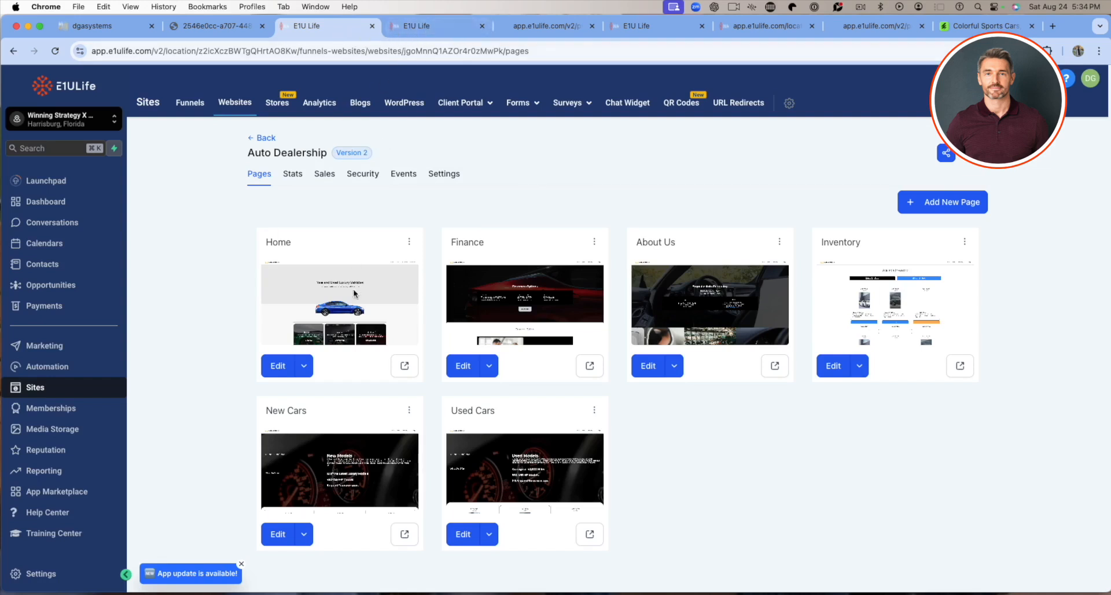
Close the tabs holding the page preview and the Finance and Home page builders, then return to the page list
left_click(592, 26)
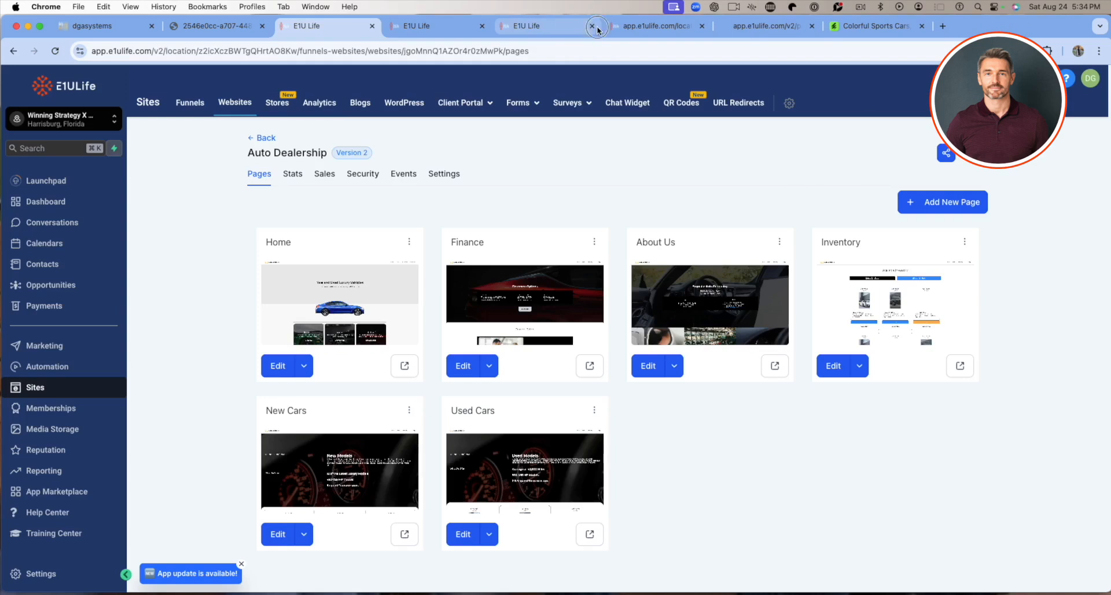
left_click(598, 29)
left_click(592, 26)
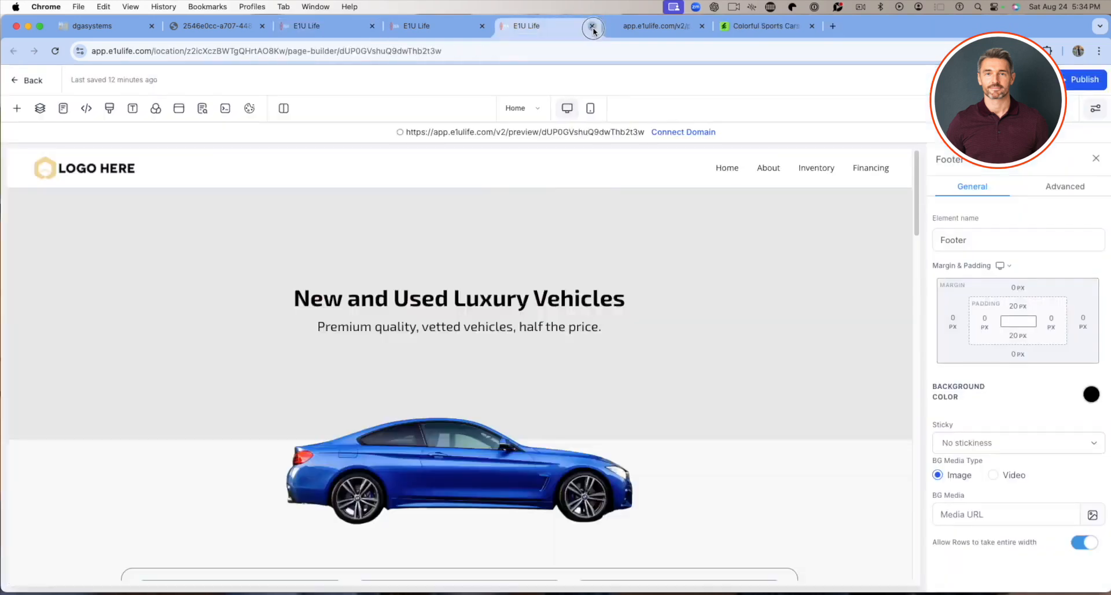
left_click(592, 26)
left_click(390, 32)
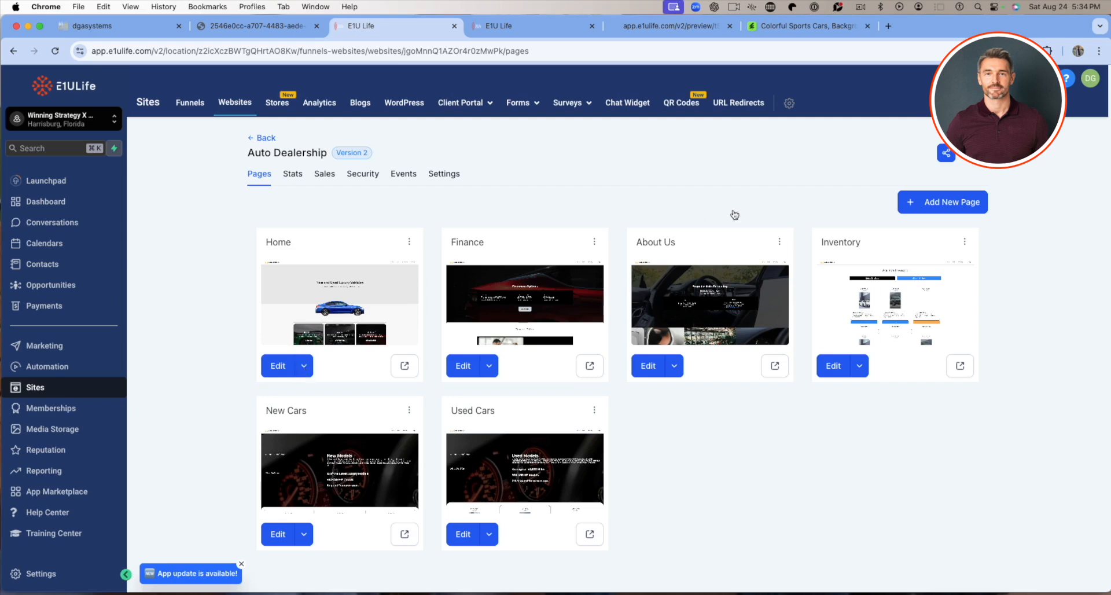
Open the Home page in the builder, view its version history with the popup dismissed, and return to the builder
left_click(278, 366)
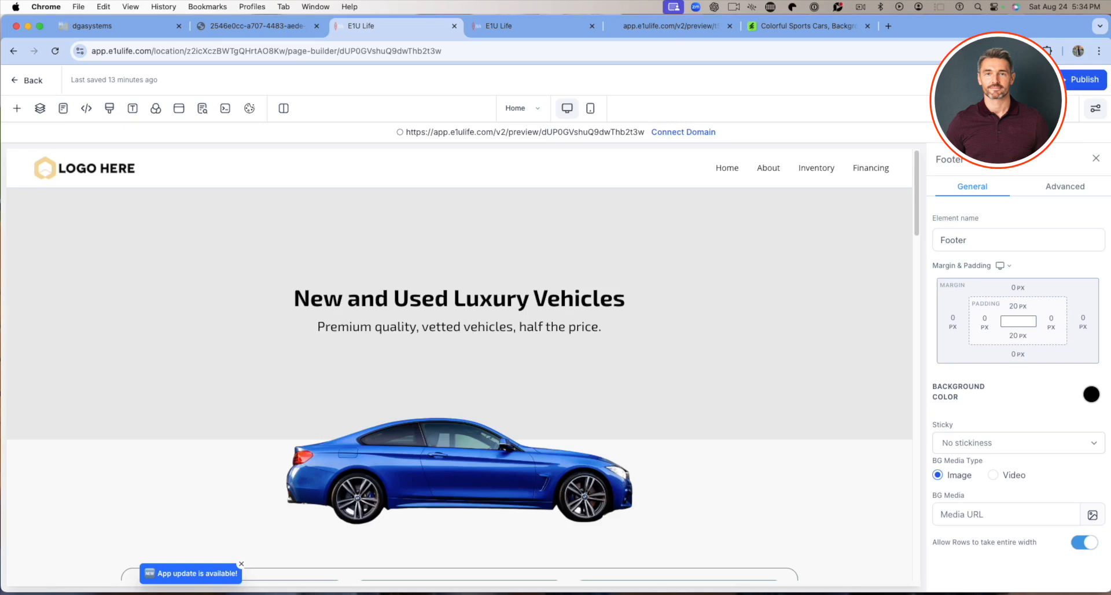
left_click(1010, 108)
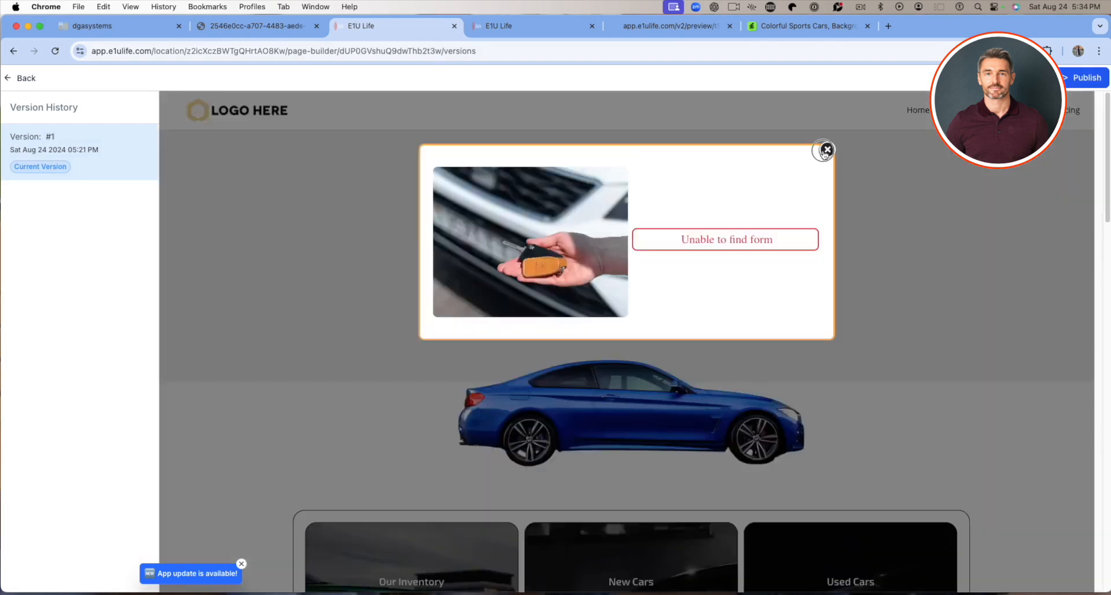
left_click(826, 150)
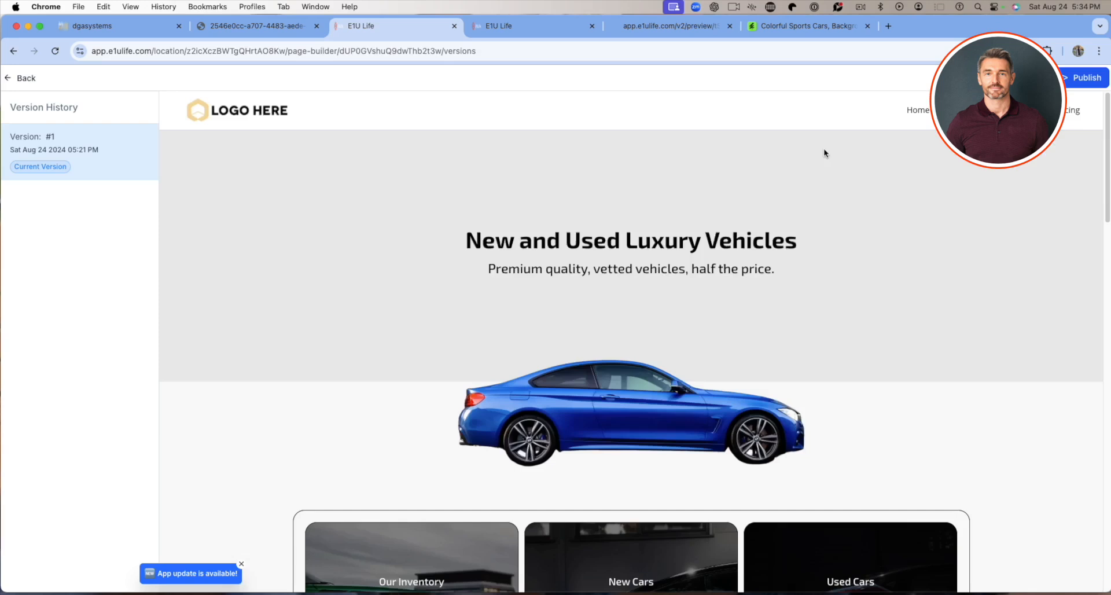
left_click(16, 81)
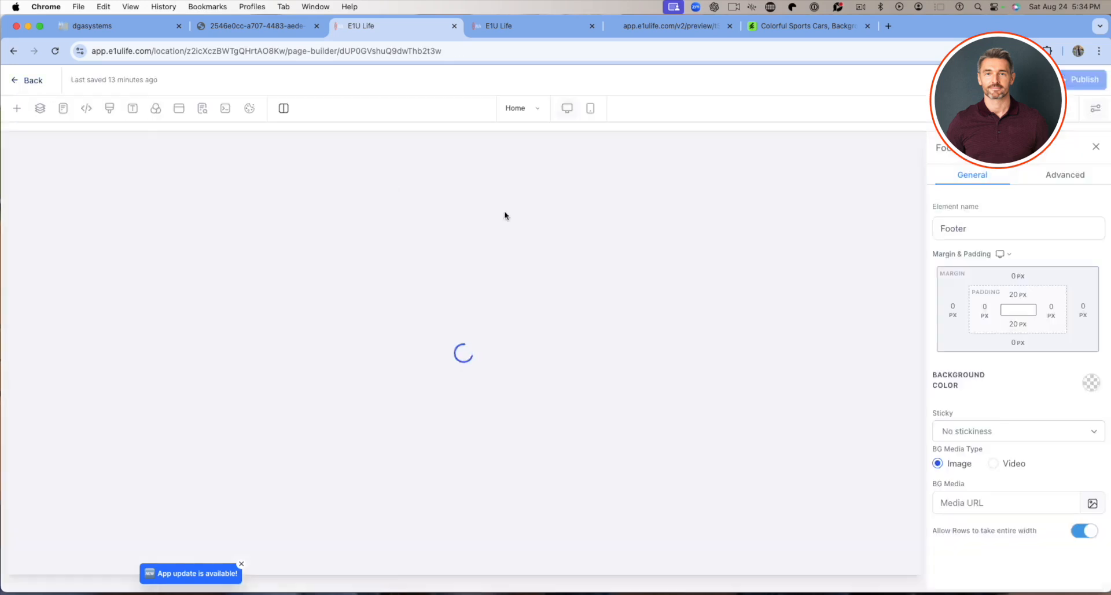